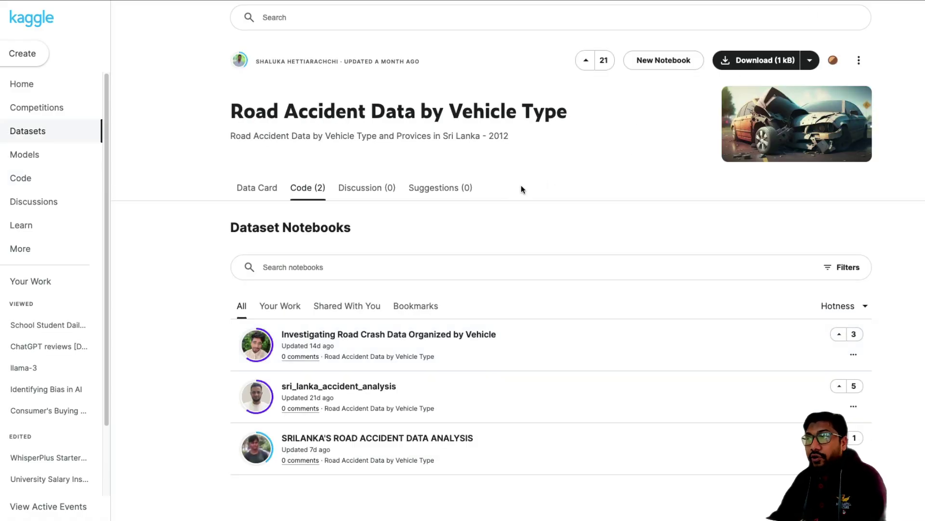
View the Road Accident Data by Vehicle Type data card, then scroll through the crash-data notebook's plots.
left_click(247, 187)
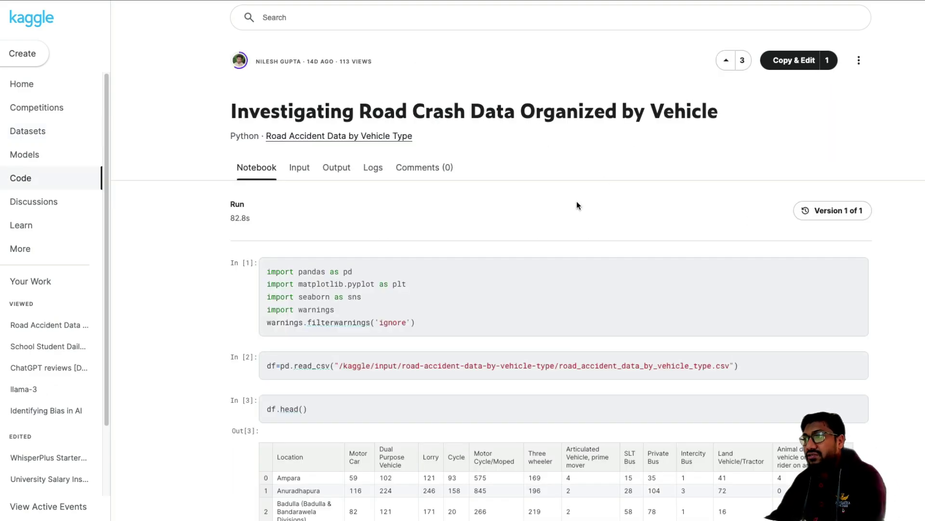
scroll(567, 213, "down", 20)
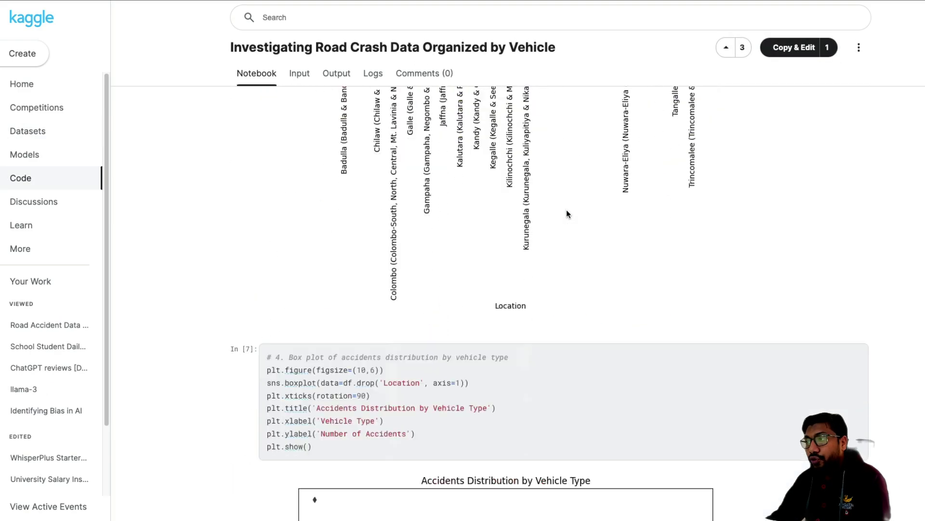
scroll(567, 213, "down", 15)
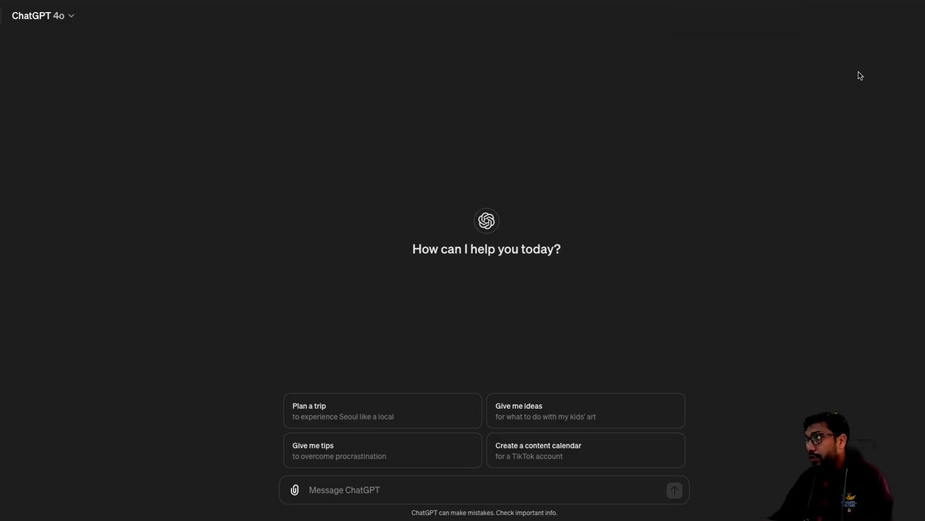
Attach road_accident_data_by_vehicle_type.csv from recent downloads to a new ChatGPT message.
left_click(295, 490)
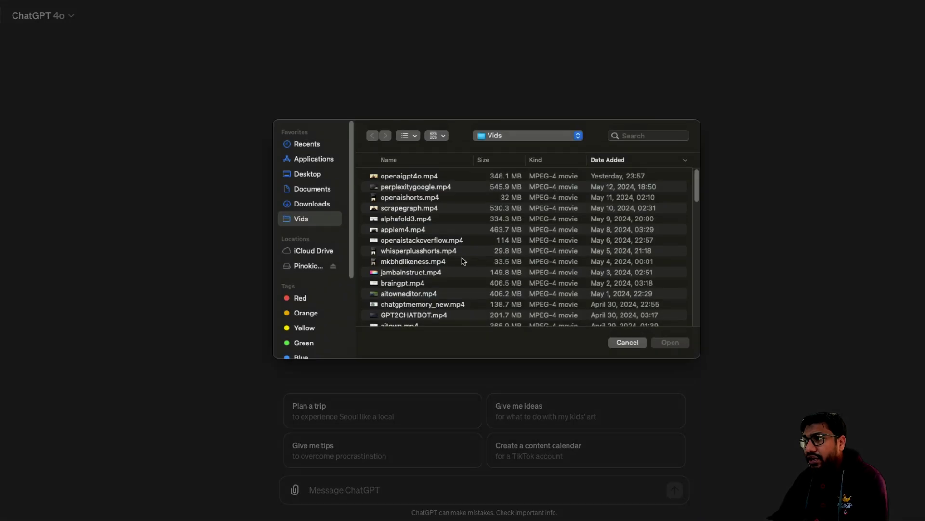
left_click(626, 342)
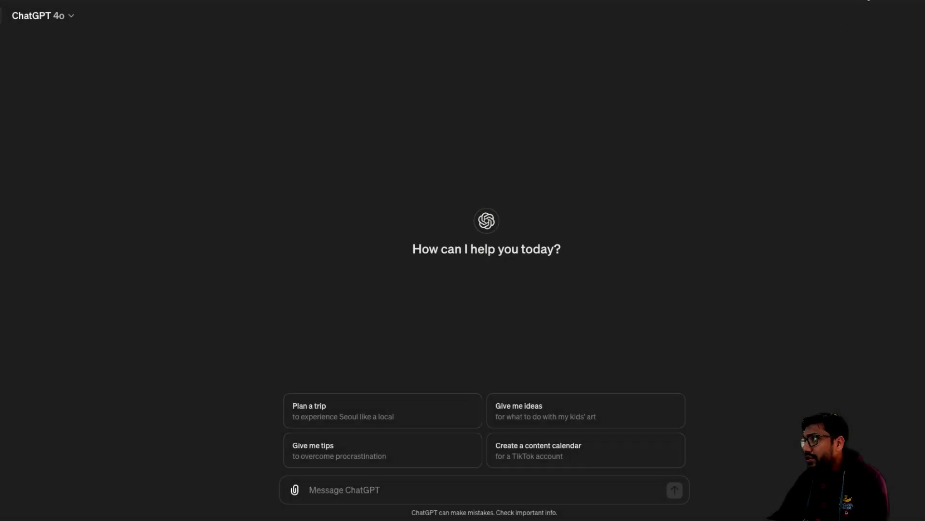
left_click(871, 2)
left_click_drag(799, 38, 326, 471)
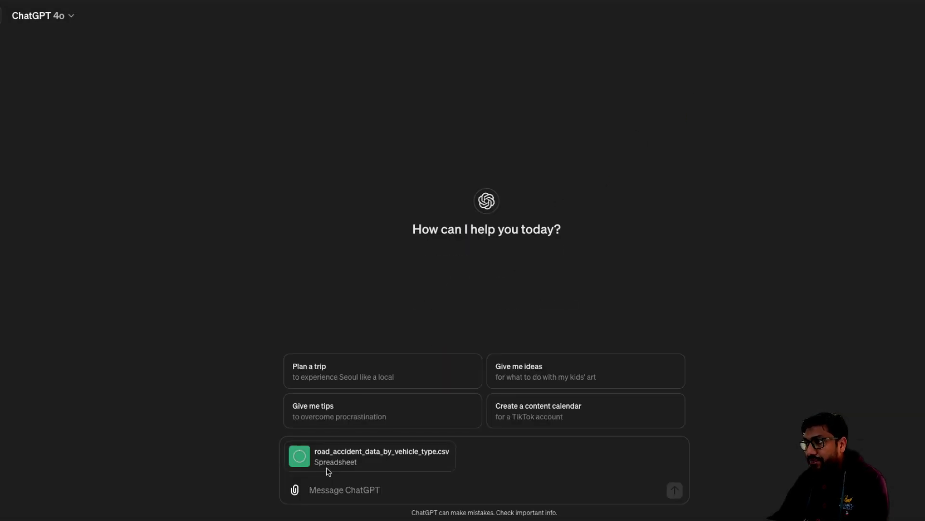
Write 'This is a Kaggle Dataset and I want you to create a comprehensive report with charts…' plus a summary request.
left_click(381, 490)
type("This is a Kaggle Datas")
key("BackSpace")
type("aset and I wan")
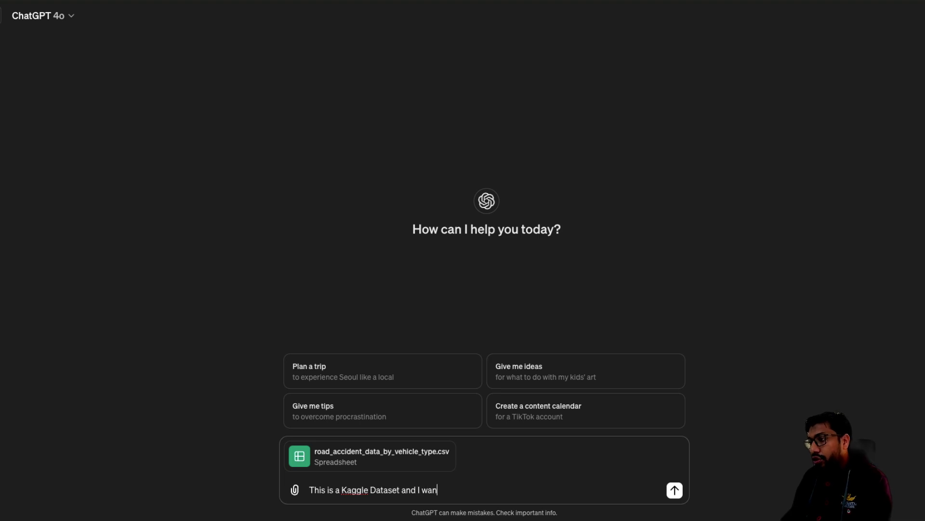
type("t you to create a comprehensive report with c")
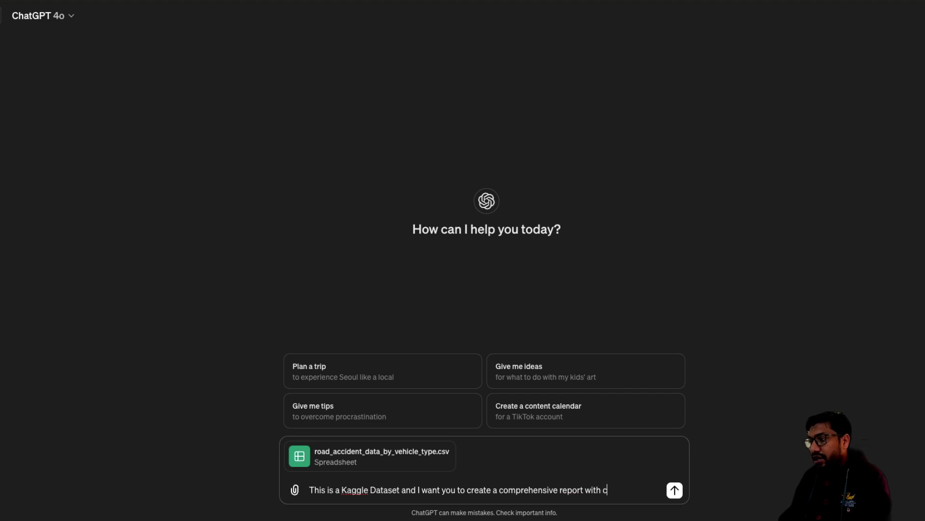
type("harts. also give me a summa")
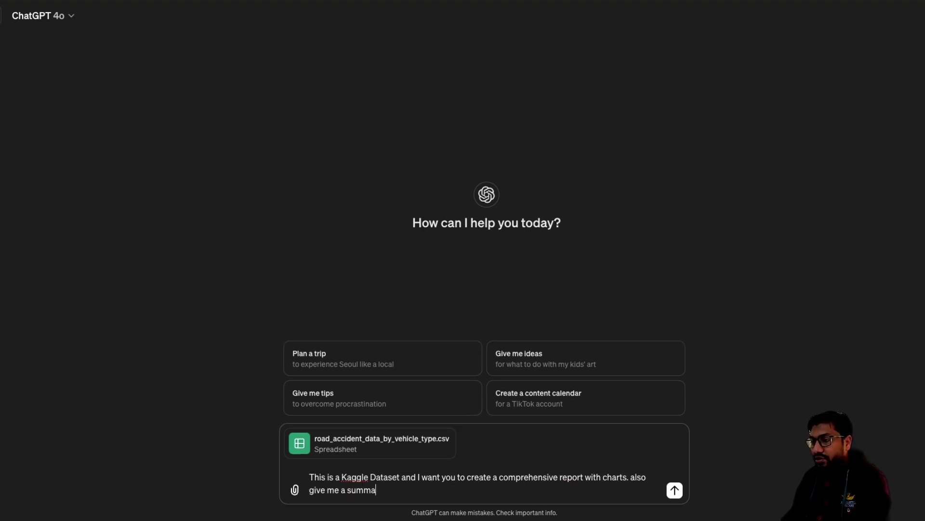
type("ry of the key highlights")
Send the report request and review the reply listing 25 entries across 14 columns.
key("Return")
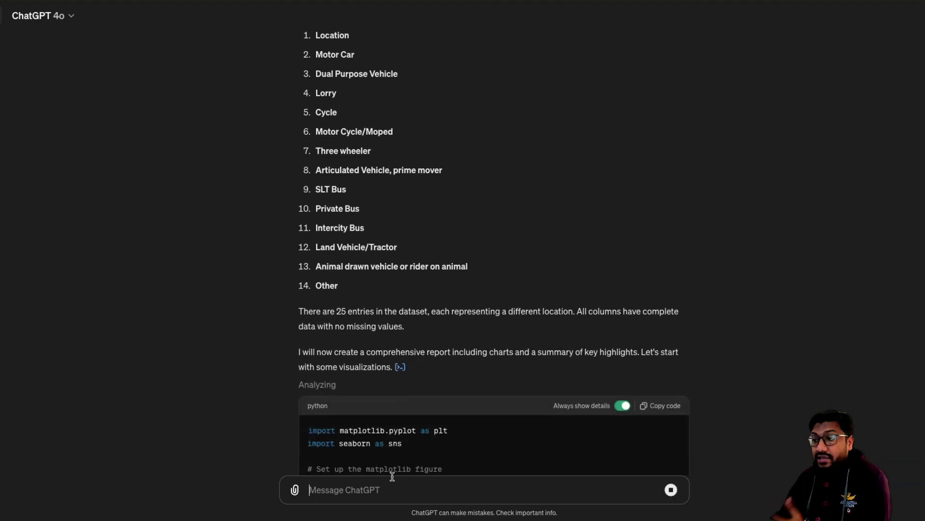
scroll(496, 363, "up", 1)
scroll(497, 364, "up", 10)
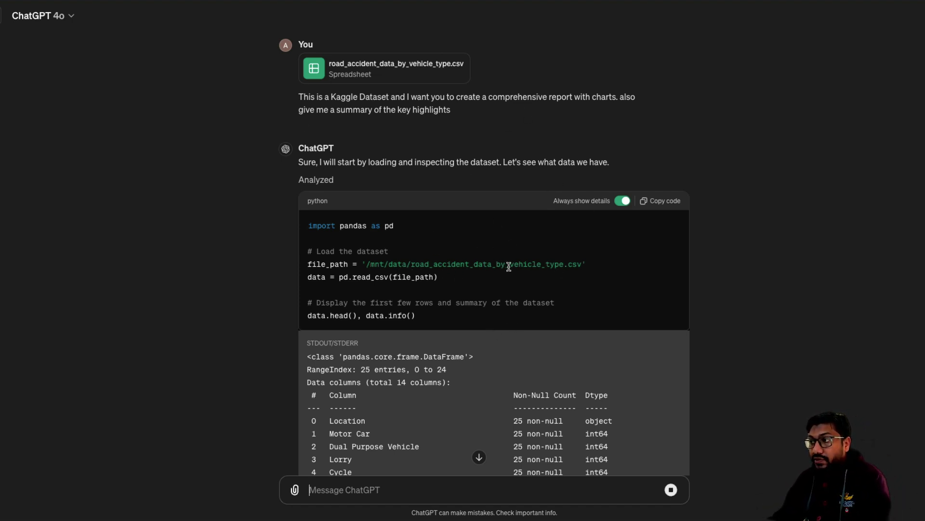
scroll(512, 267, "down", 5)
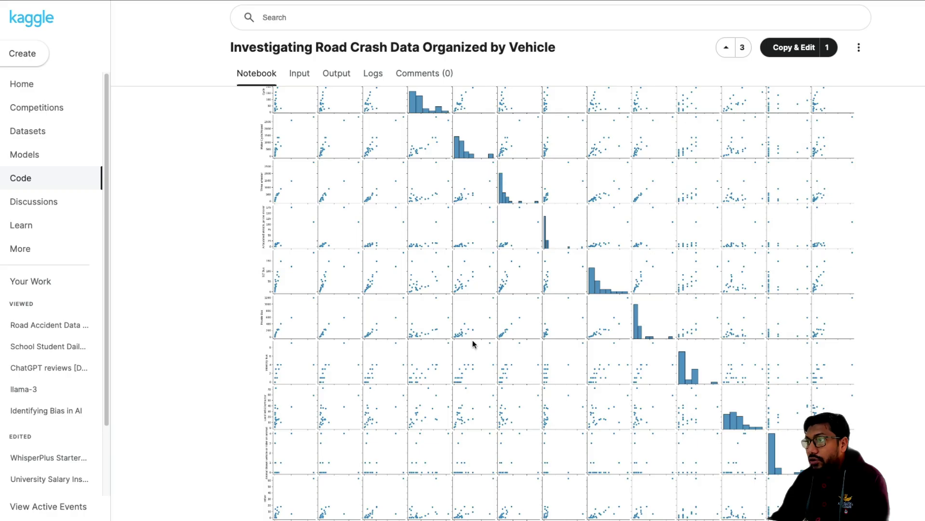
scroll(472, 339, "down", 10)
scroll(409, 379, "up", 15)
scroll(409, 380, "down", 3)
scroll(410, 384, "up", 3)
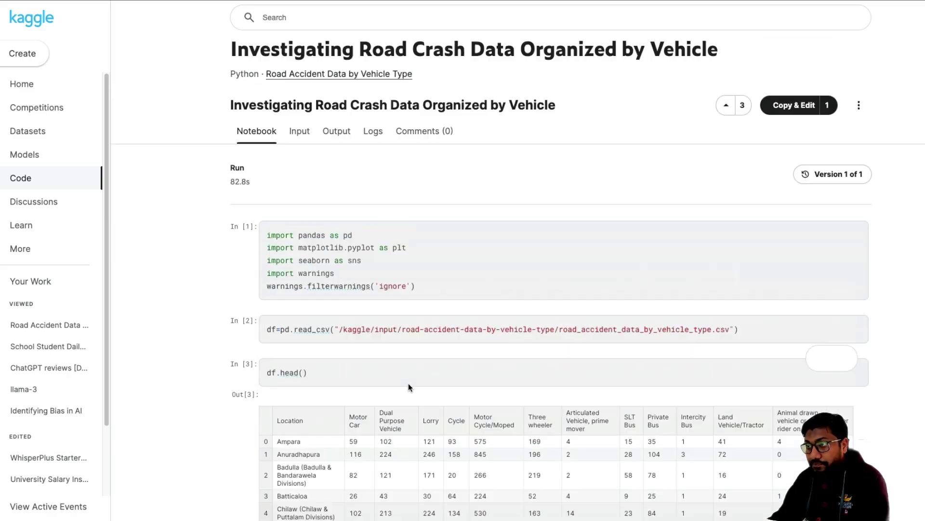
scroll(361, 352, "down", 5)
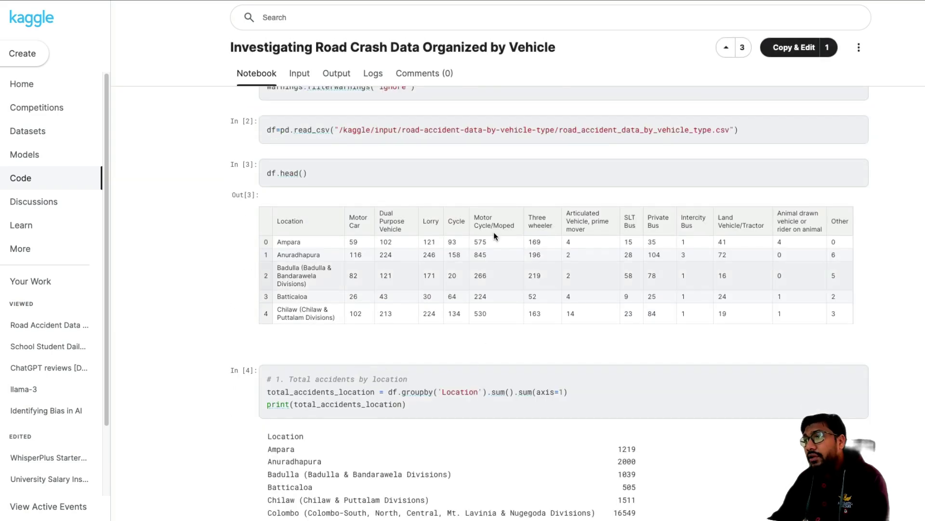
scroll(553, 342, "down", 6)
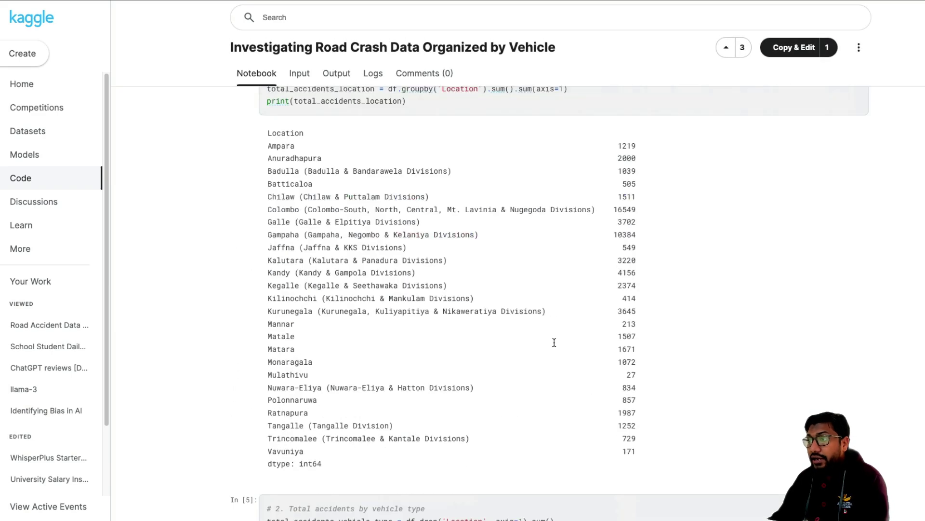
scroll(453, 246, "up", 1)
scroll(505, 206, "up", 3)
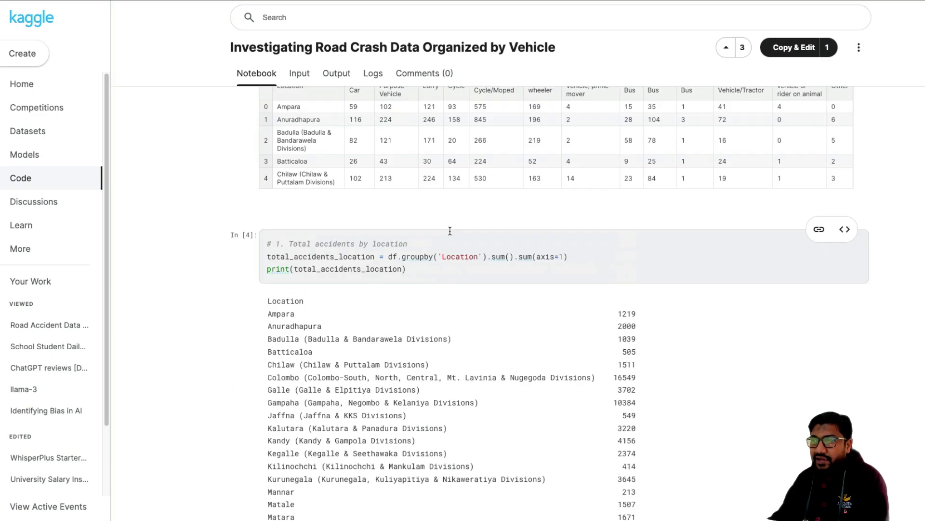
left_click_drag(288, 243, 429, 241)
left_click(429, 241)
scroll(529, 327, "down", 1)
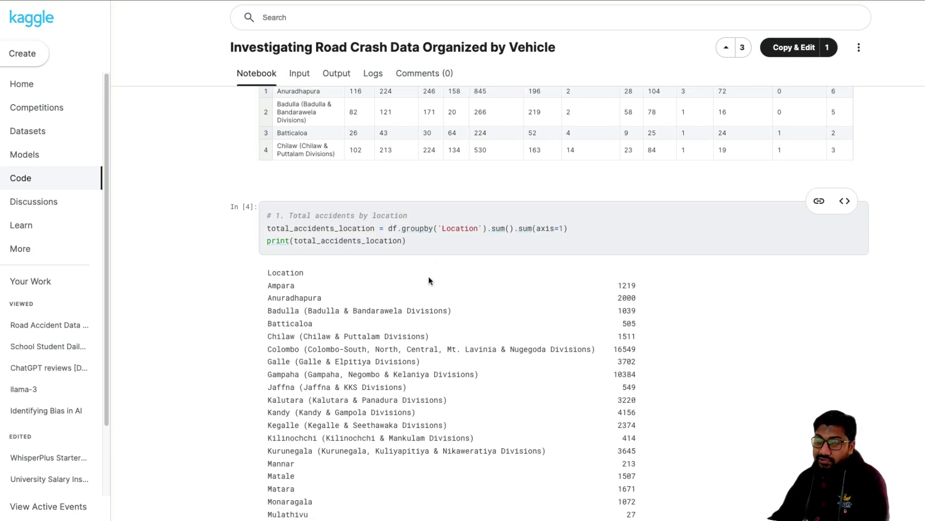
scroll(416, 307, "down", 2)
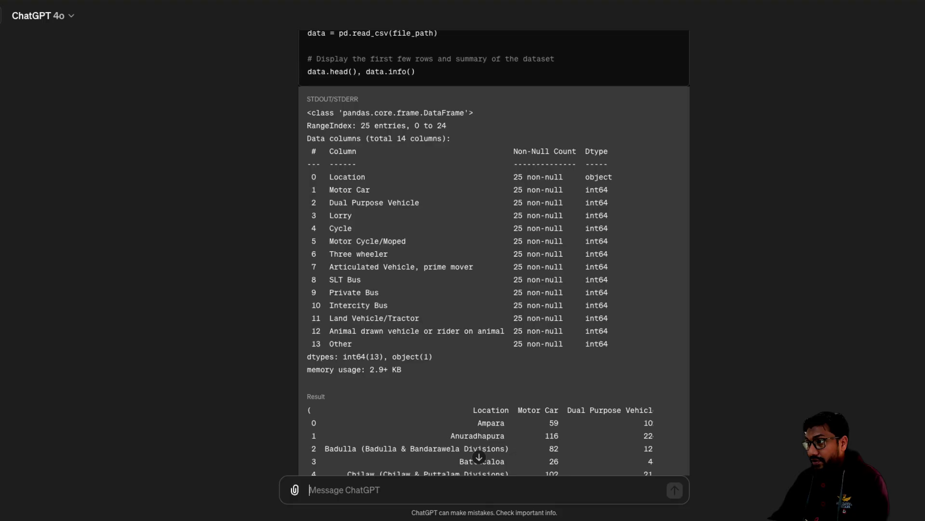
scroll(592, 256, "down", 5)
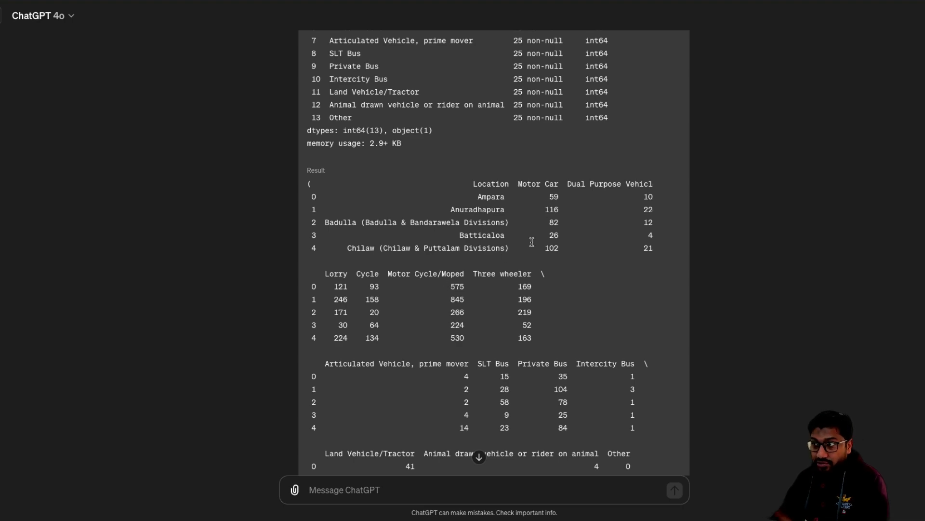
scroll(519, 269, "down", 20)
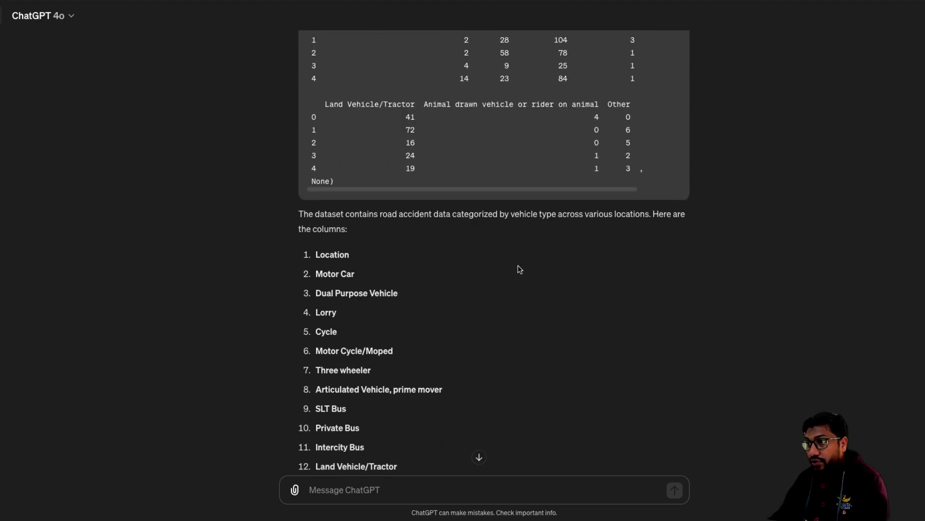
scroll(518, 265, "down", 1)
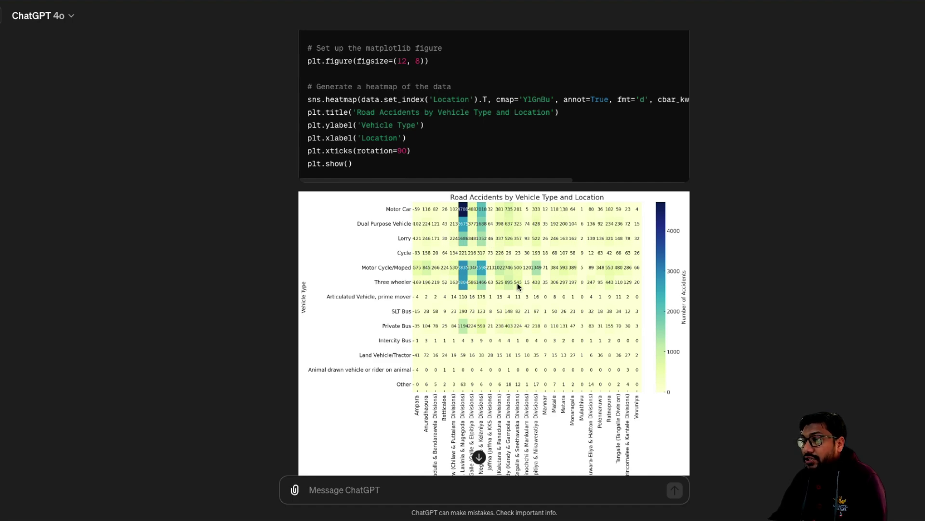
scroll(525, 282, "down", 9)
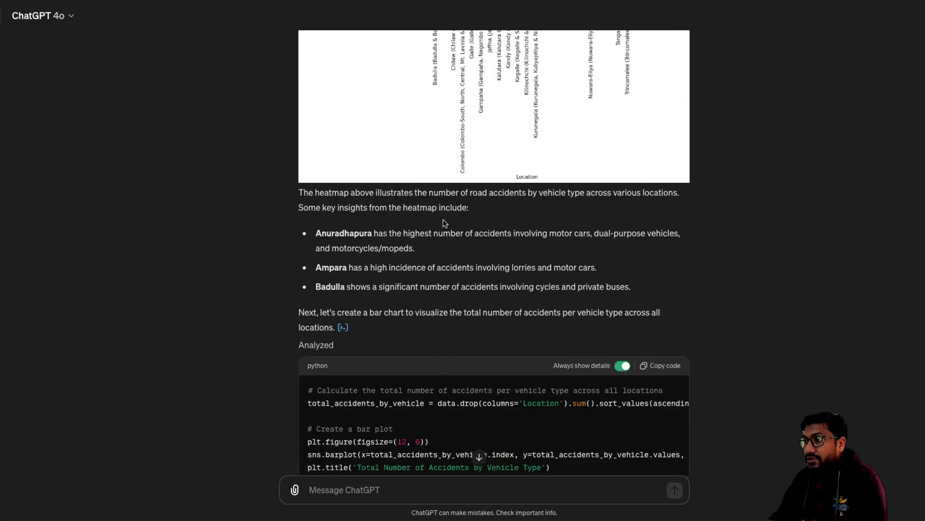
left_click_drag(315, 234, 549, 233)
left_click(549, 234)
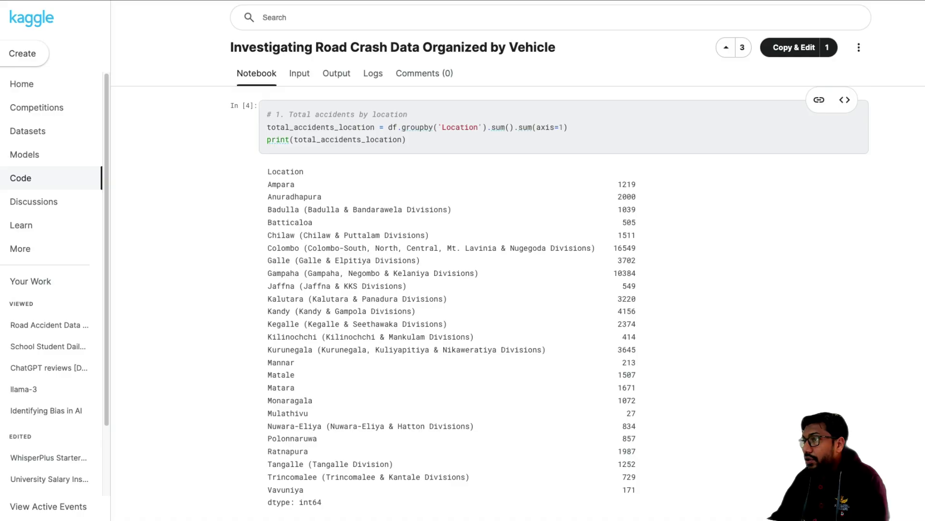
mouse_move(268, 196)
left_mouse_down()
mouse_move(692, 192)
mouse_move(261, 186)
left_mouse_up()
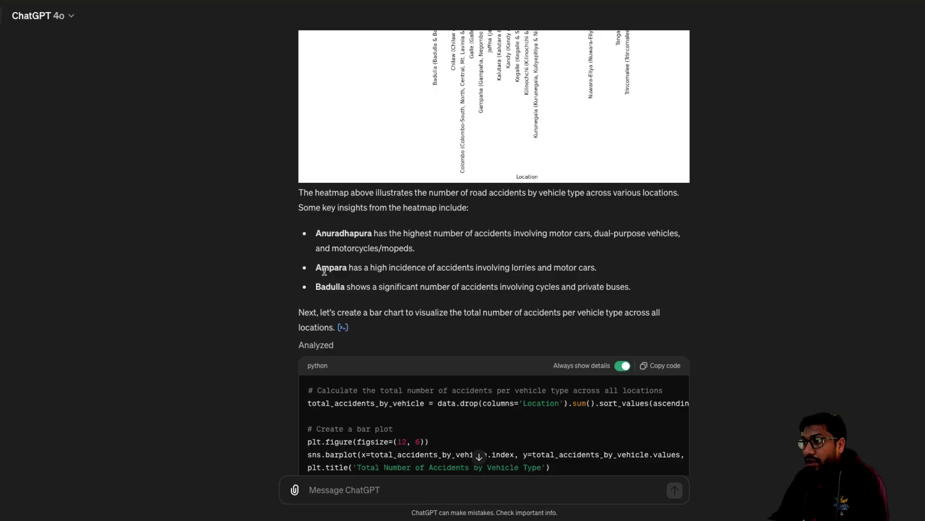
left_click_drag(324, 271, 545, 268)
left_click(557, 269)
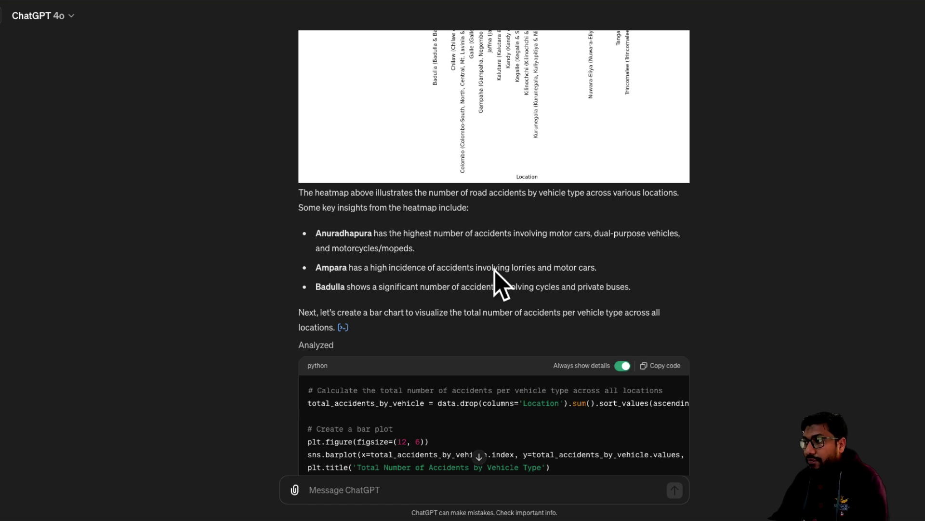
left_click_drag(505, 268, 288, 287)
left_click(614, 267)
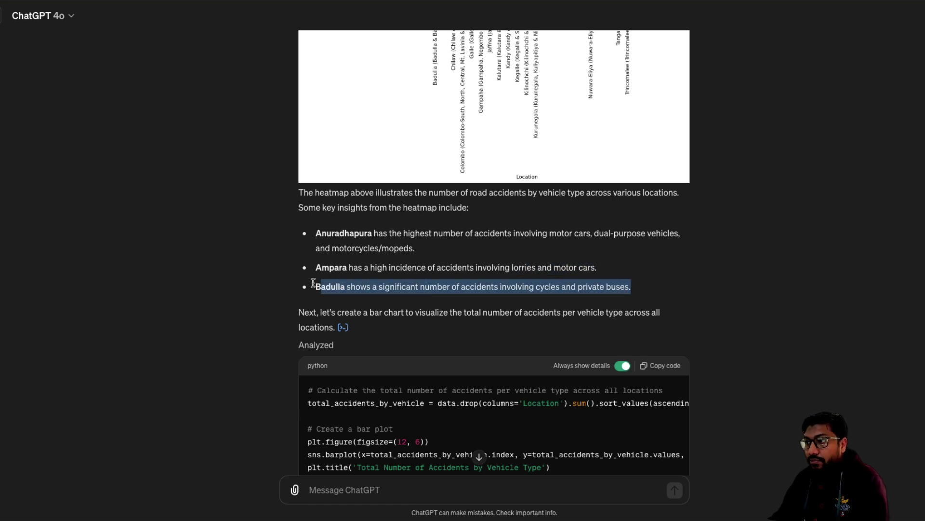
left_click_drag(390, 286, 633, 295)
left_click(548, 288)
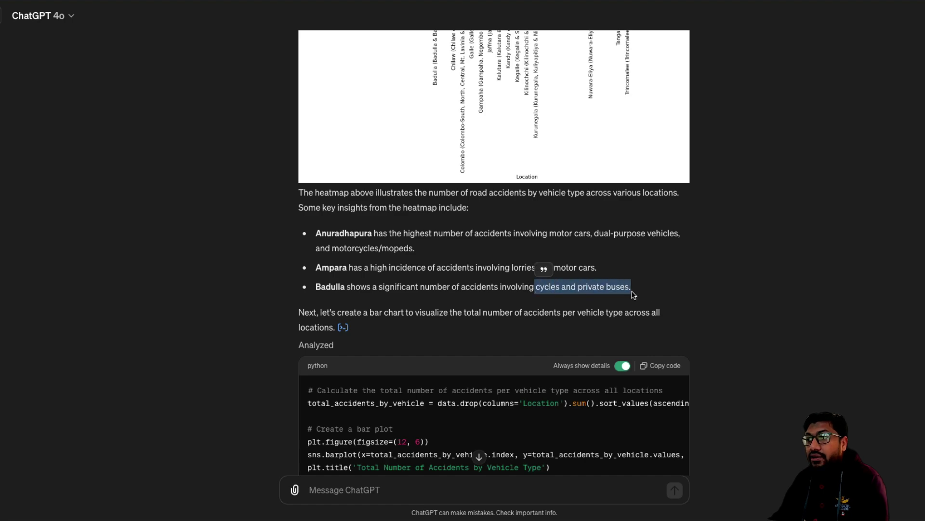
scroll(420, 278, "down", 8)
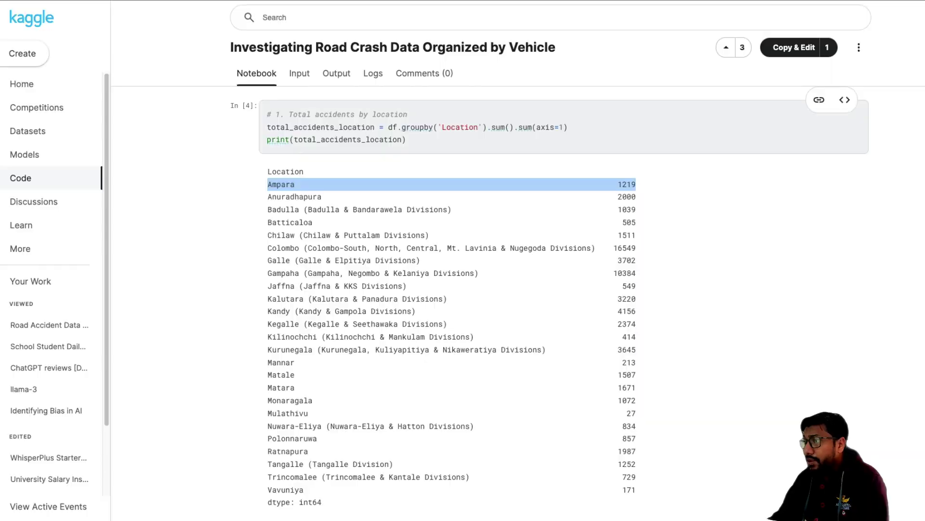
scroll(692, 262, "down", 15)
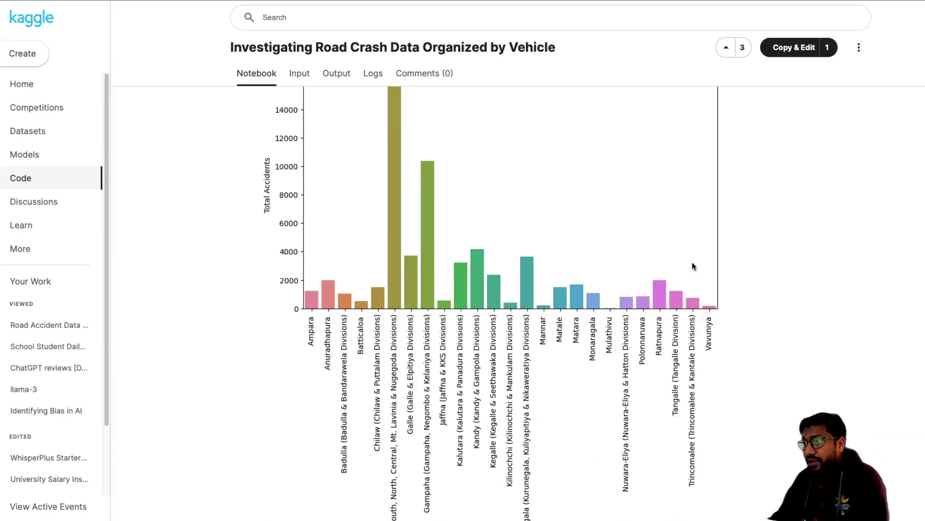
scroll(692, 261, "up", 5)
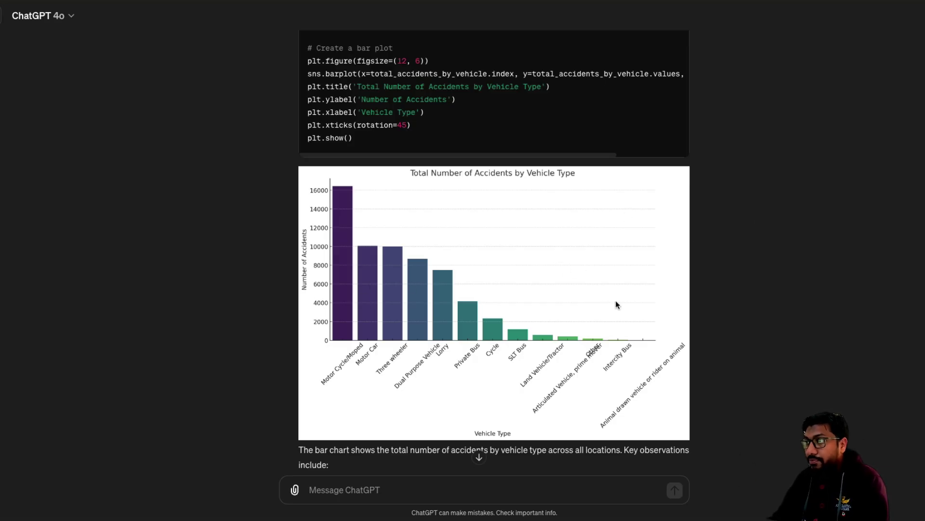
scroll(648, 307, "down", 6)
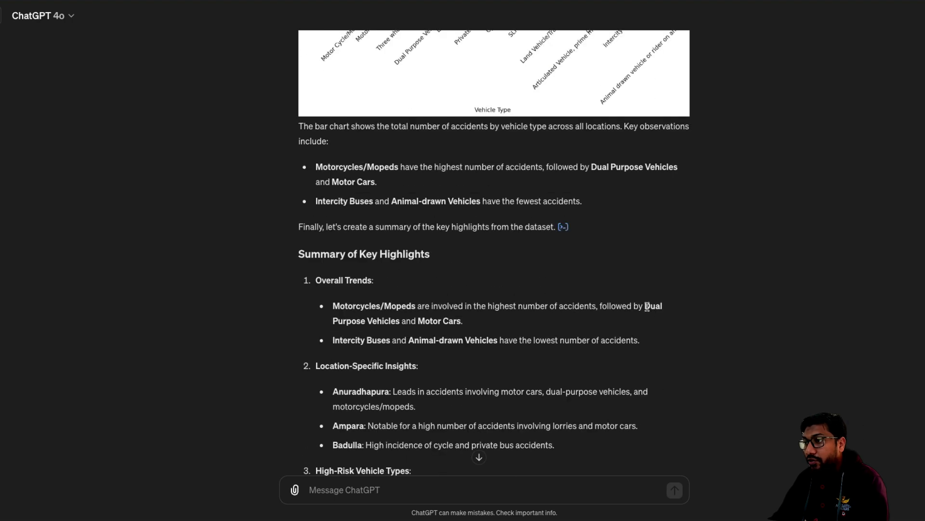
scroll(467, 290, "down", 5)
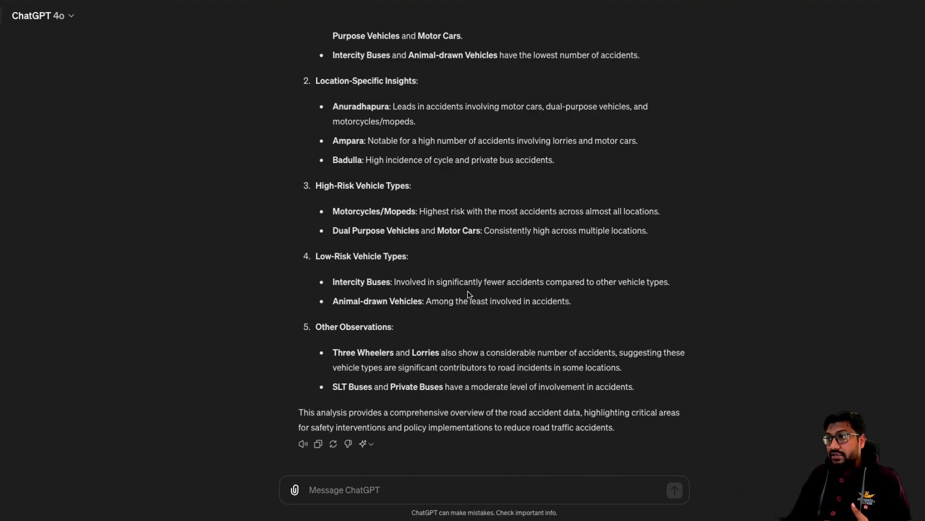
scroll(468, 290, "up", 15)
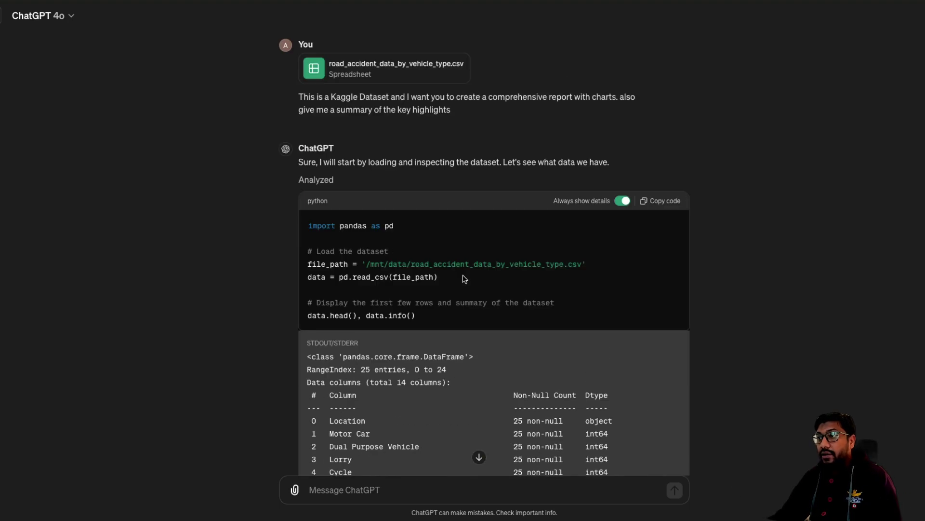
scroll(404, 241, "down", 15)
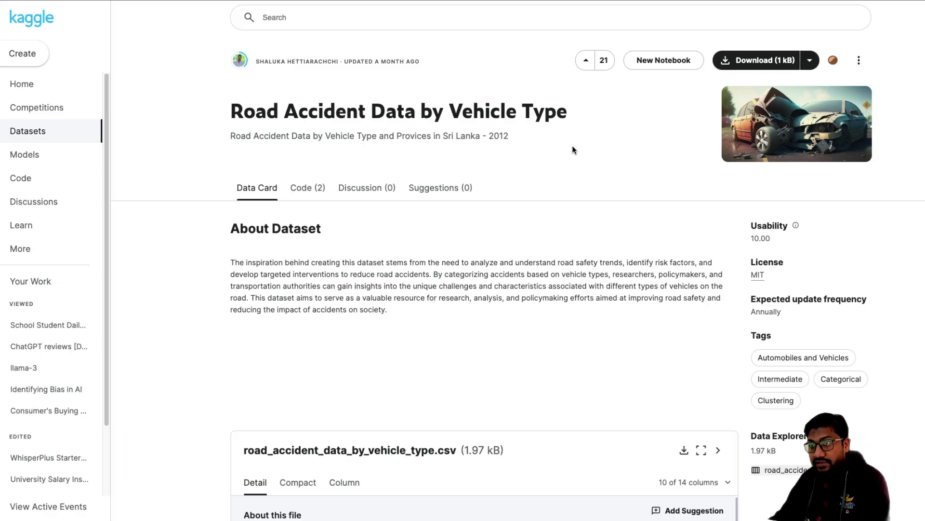
Open Kaggle's Flying commercial dataset and browse its files.
left_click(55, 136)
scroll(543, 288, "down", 4)
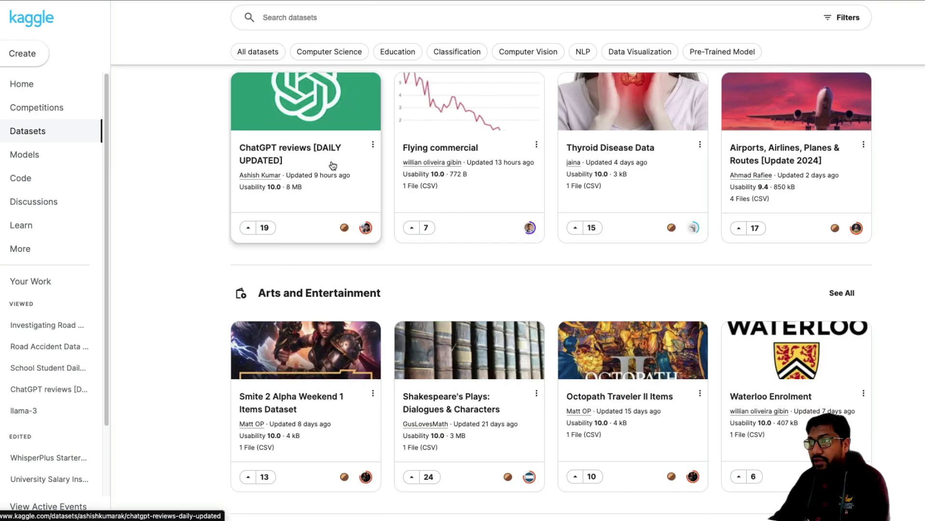
left_click(507, 175)
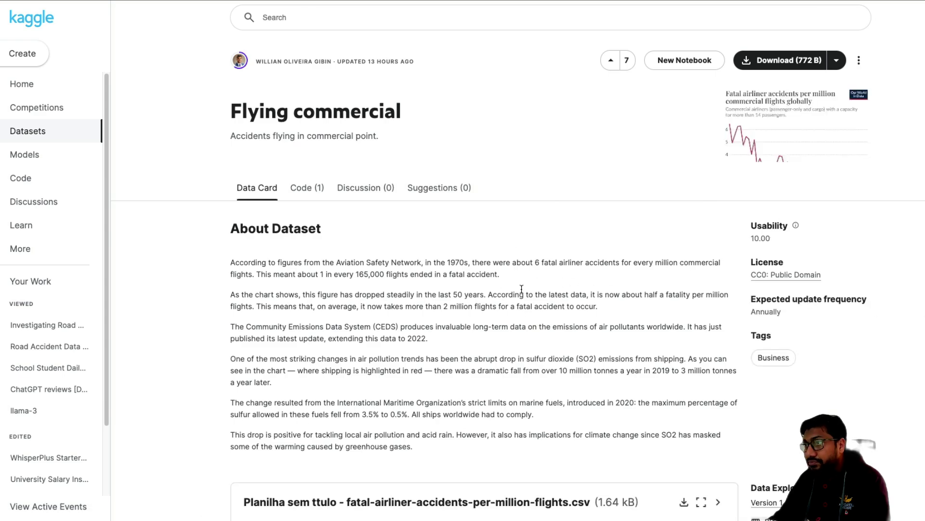
scroll(756, 305, "down", 5)
scroll(610, 335, "down", 5)
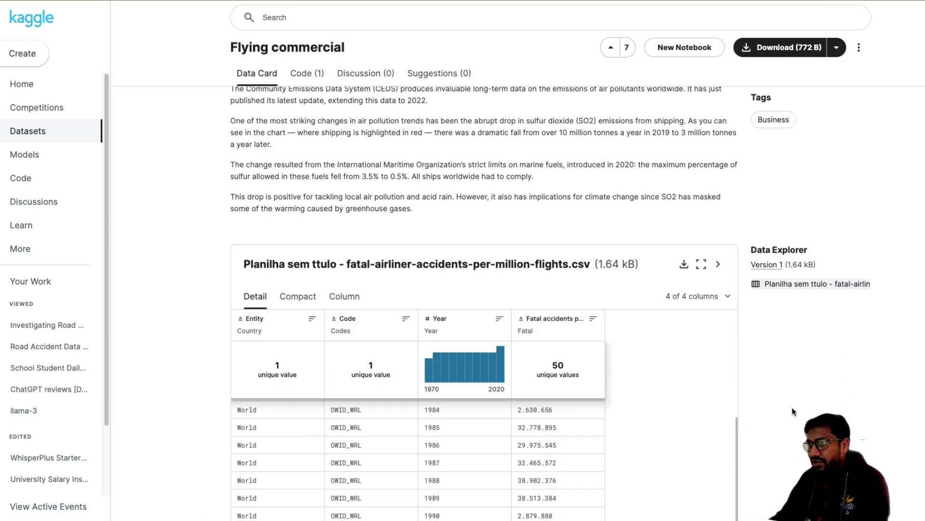
scroll(684, 410, "down", 5)
scroll(652, 366, "up", 10)
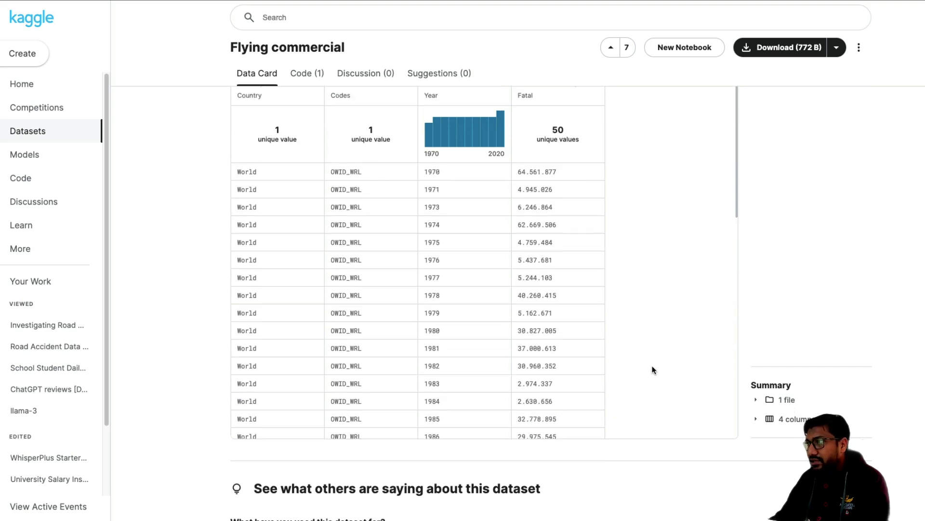
scroll(718, 308, "down", 5)
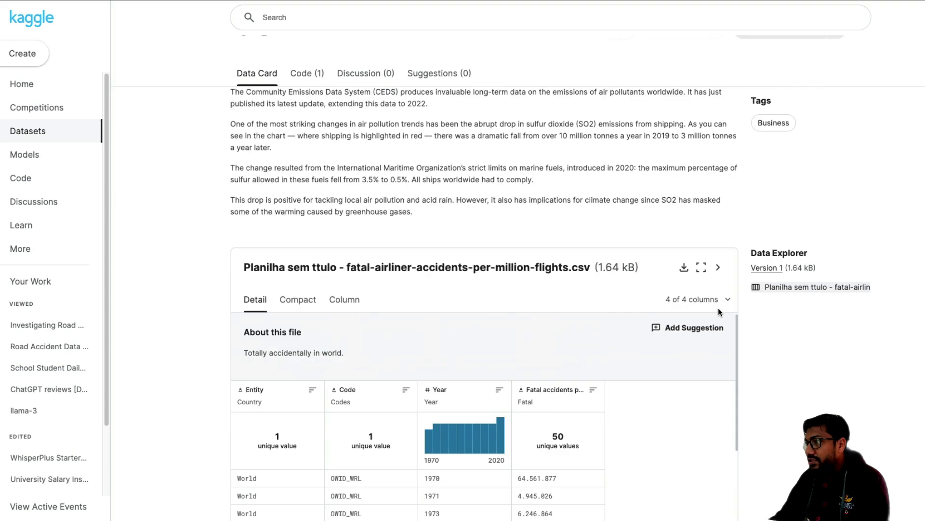
Download fatal-airliner-accidents-per-million-flights.csv to Downloads and start a fresh ChatGPT chat.
left_click(684, 268)
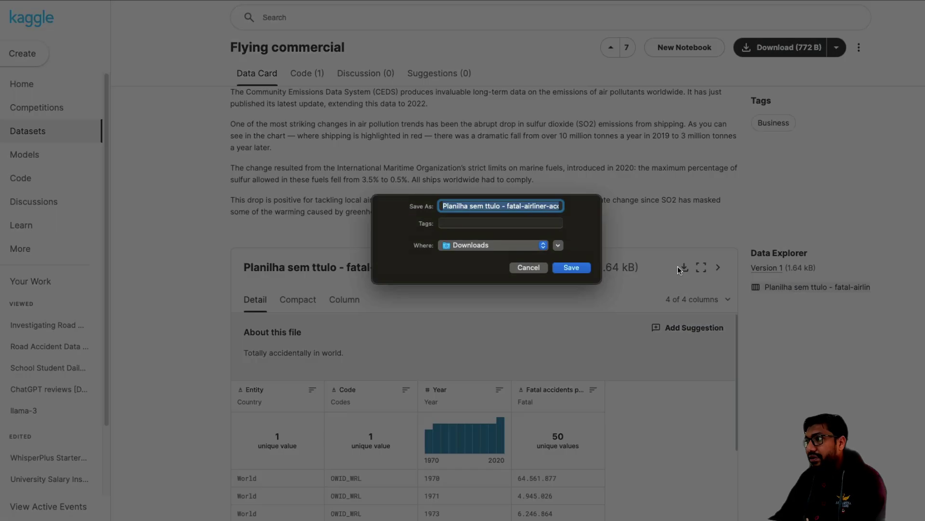
left_click(579, 266)
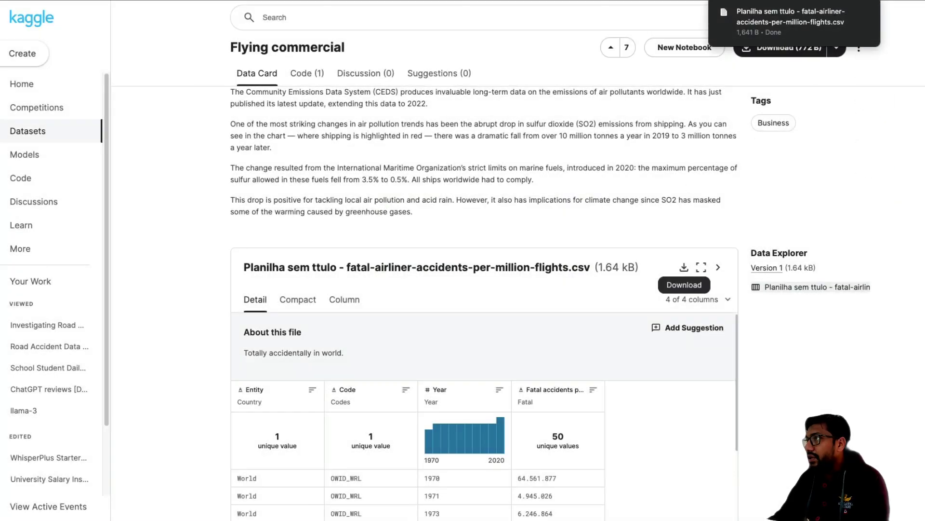
key("ctrl+Tab")
key("ctrl+shift+o")
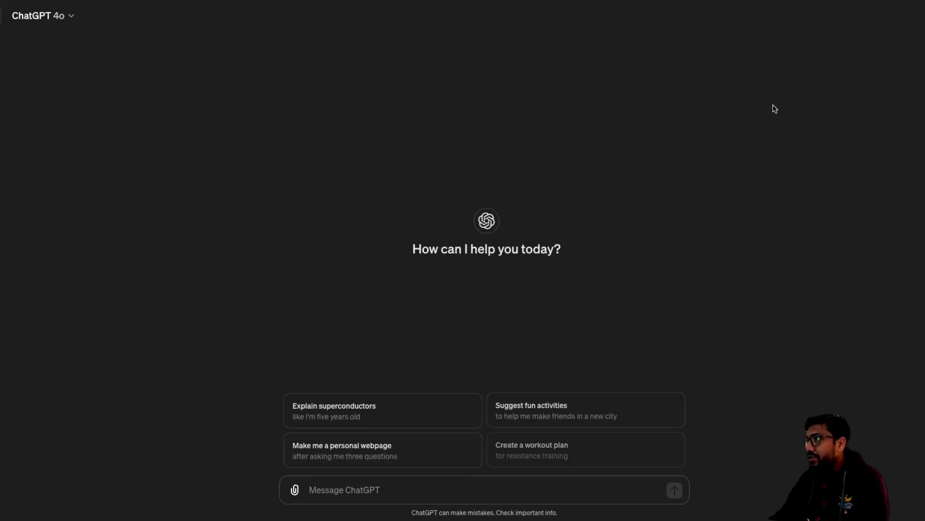
Attach the downloaded airliner-accidents CSV to the message, then remove it again.
left_click(870, 20)
left_click_drag(810, 33, 378, 476)
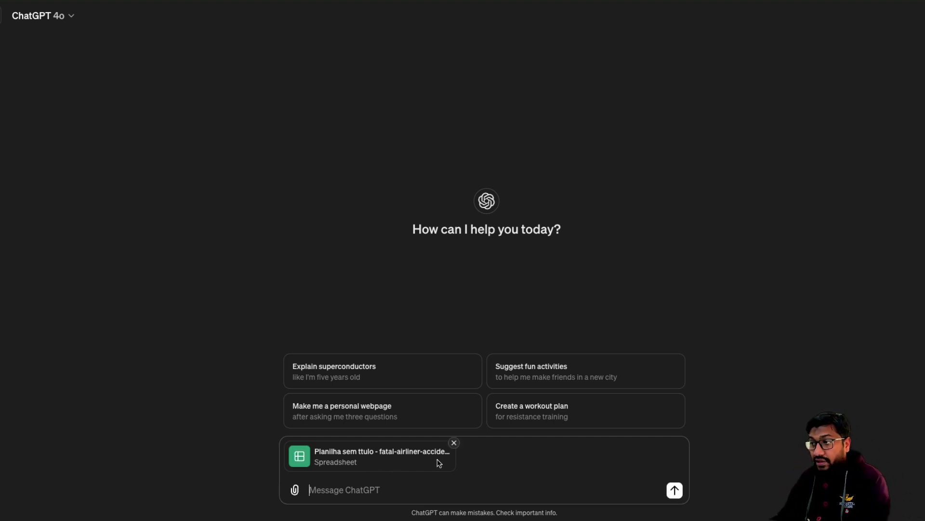
left_click(454, 443)
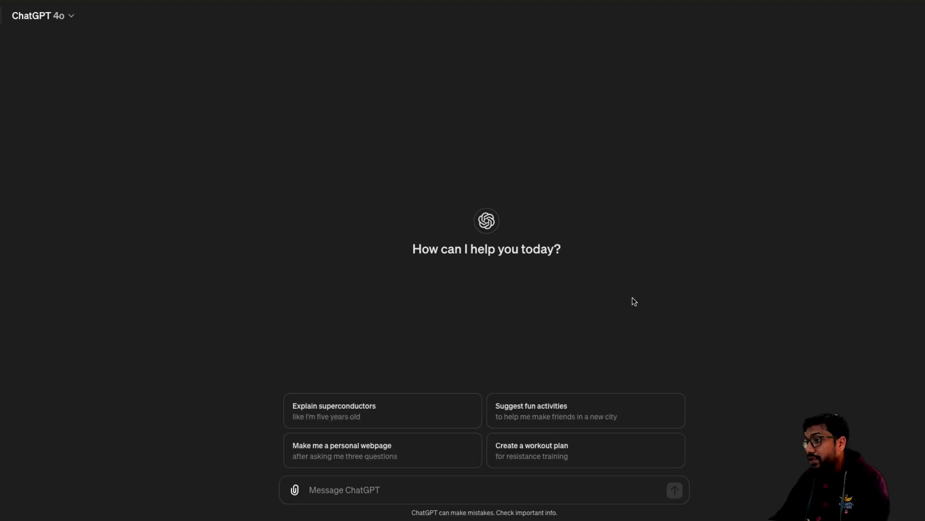
Compress the CSV into a .csv.zip in the Downloads folder and attach the zip to the message.
left_click(874, 3)
left_click(843, 37)
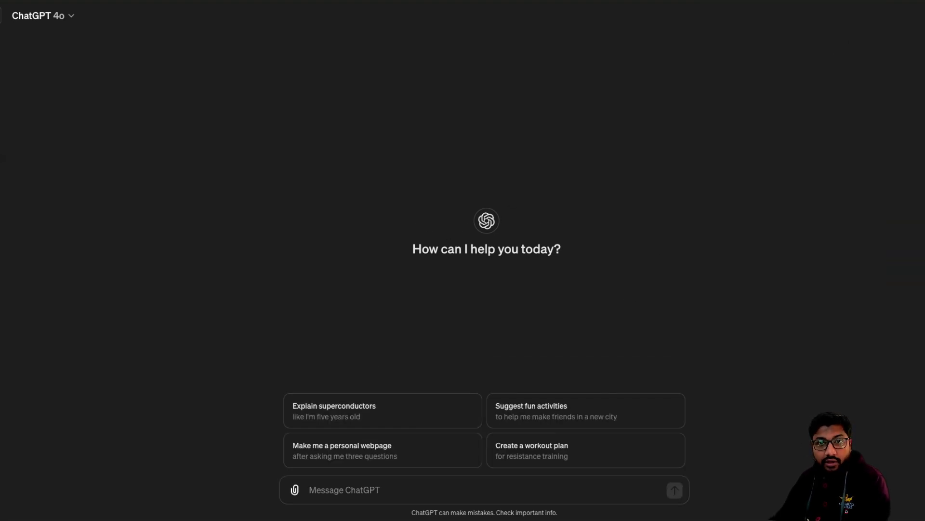
key("super+Tab")
right_click(533, 155)
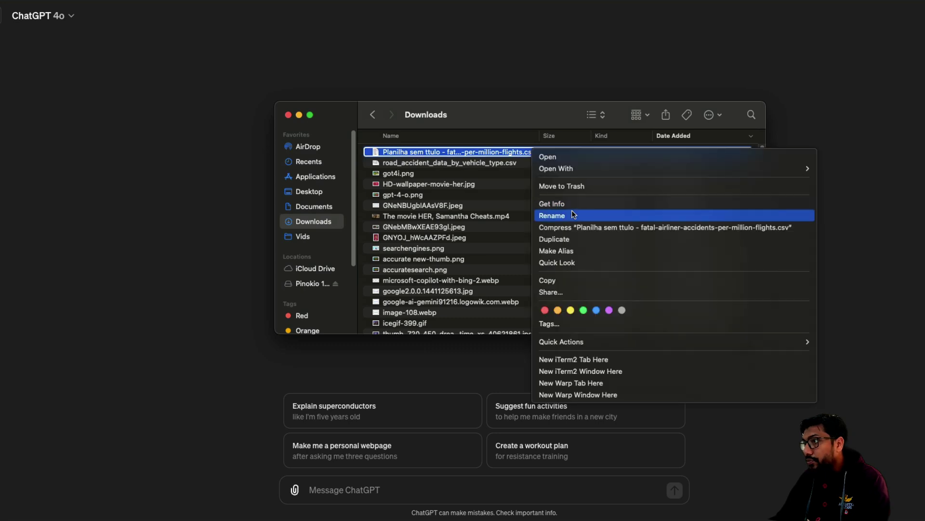
left_click(574, 230)
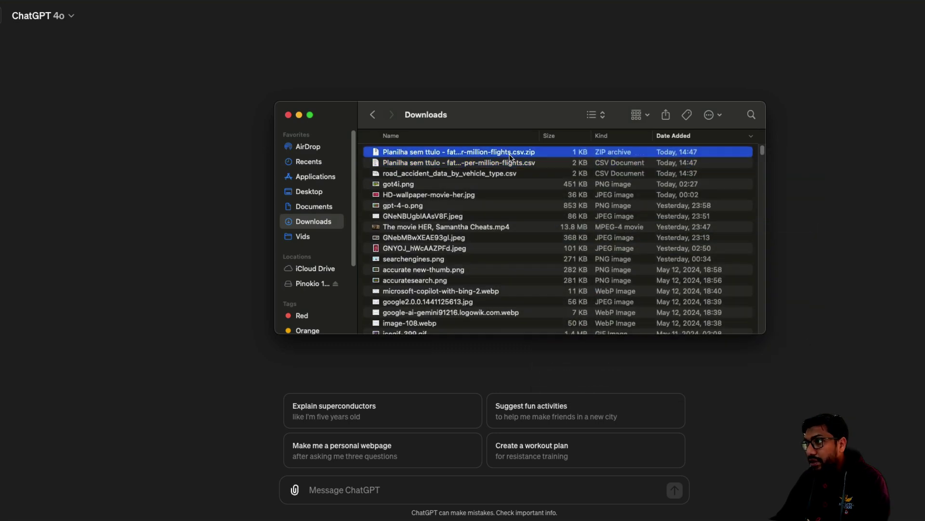
left_click_drag(501, 152, 477, 489)
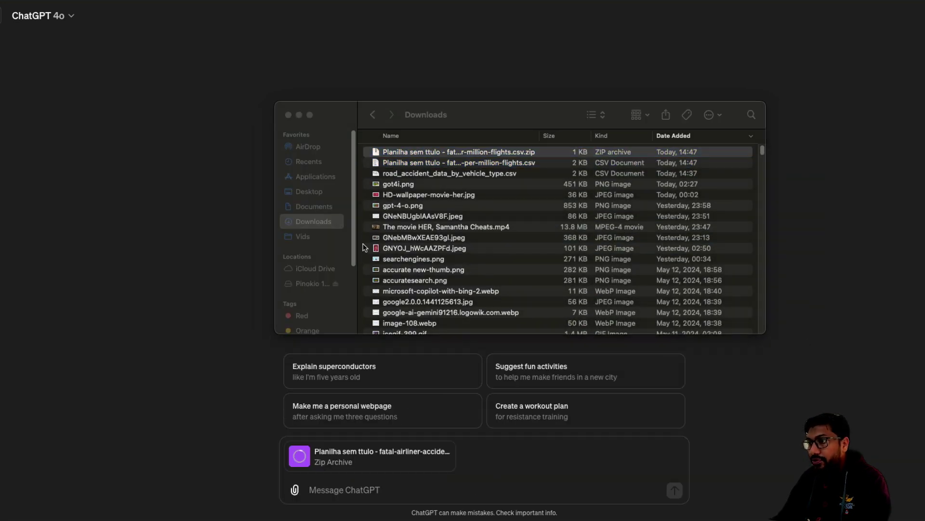
left_click(186, 270)
Send 'This zip contains a dataset and I want you to be a data scientist…' requesting thorough insights and model evals.
left_click(355, 491)
type("T")
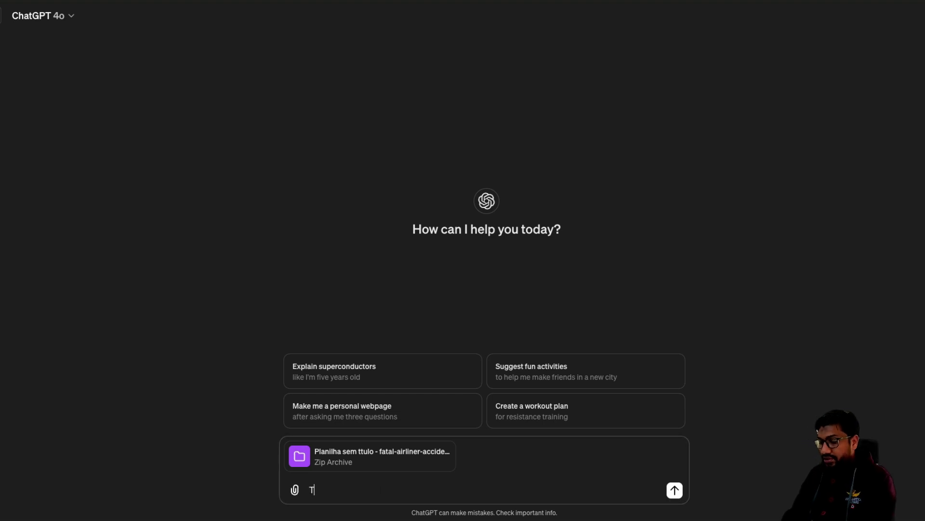
type("his zip contains a dataset and I")
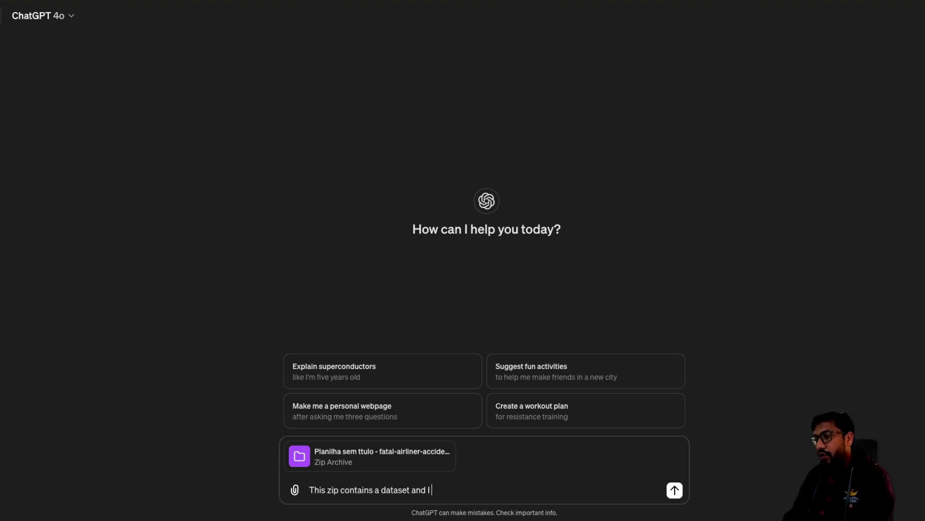
type(" want you to be a data scientist and explain it thoru")
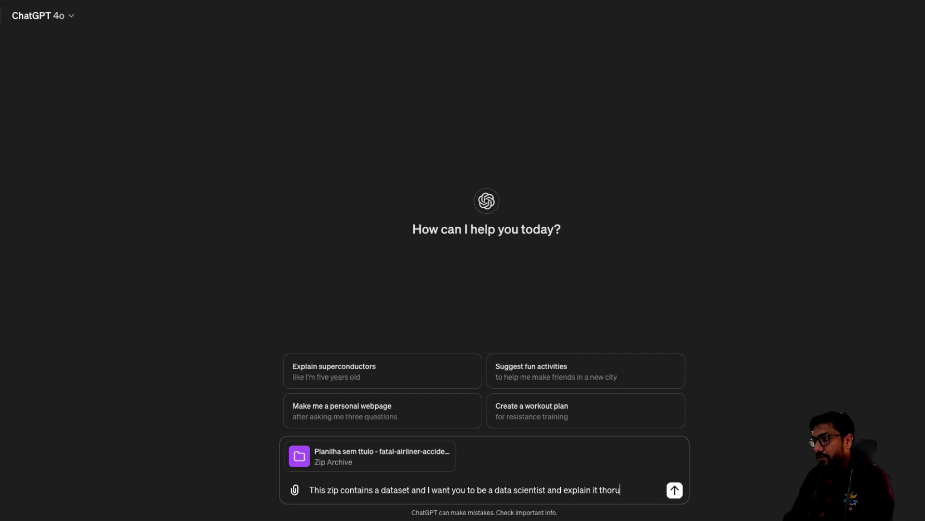
key("BackSpace")
type("oughly with all the possible")
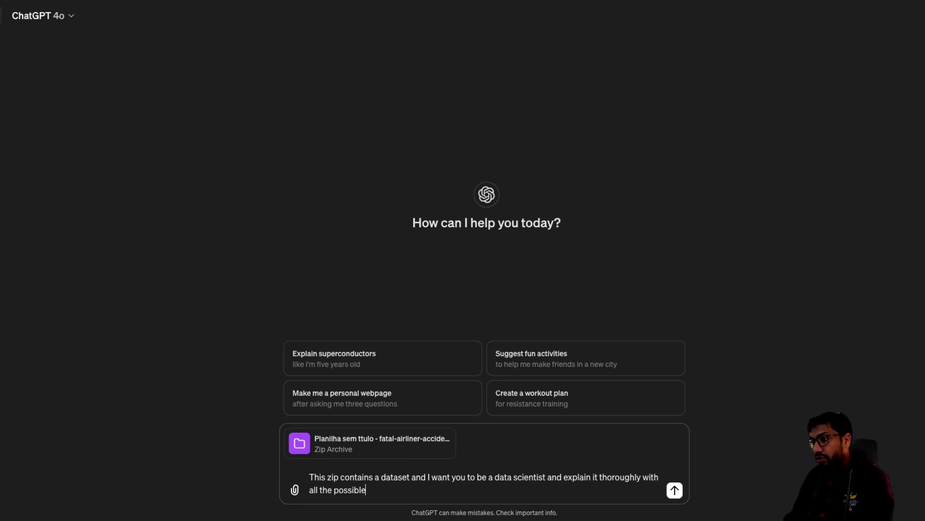
type(" insights. if you are m")
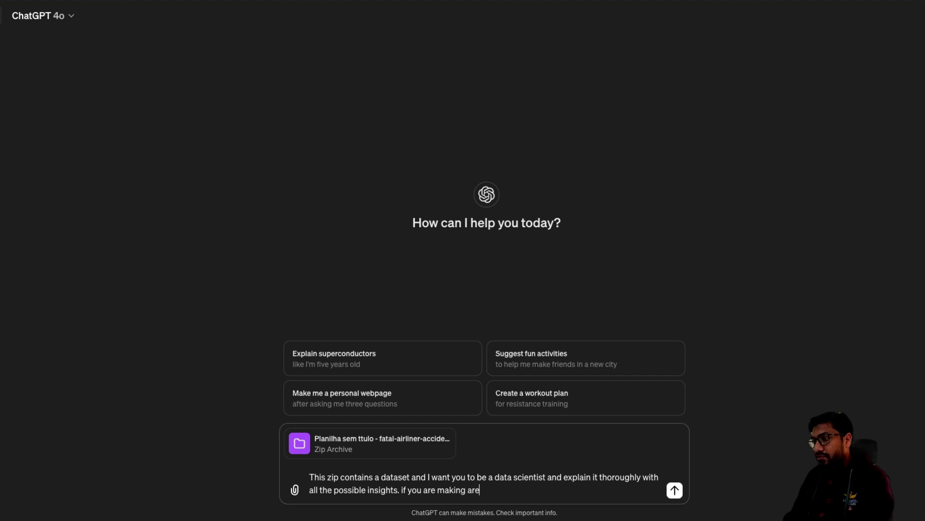
type("aking a machine learning model ")
type("to predict something, show")
type(" the evals as well")
key("Return")
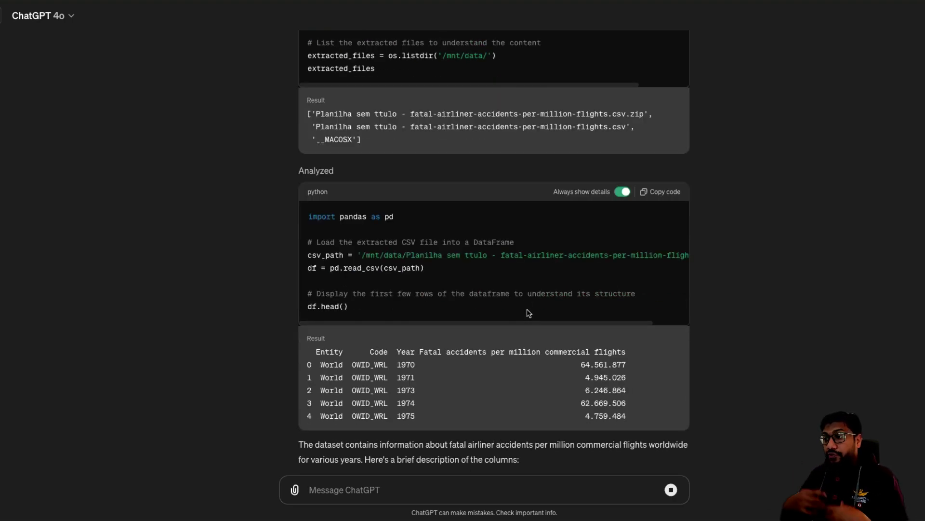
scroll(528, 309, "up", 8)
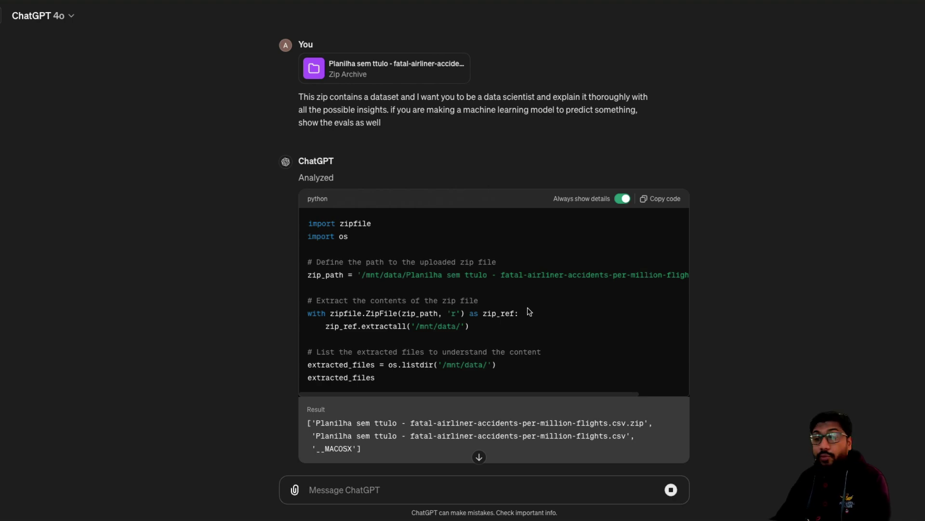
scroll(531, 311, "down", 12)
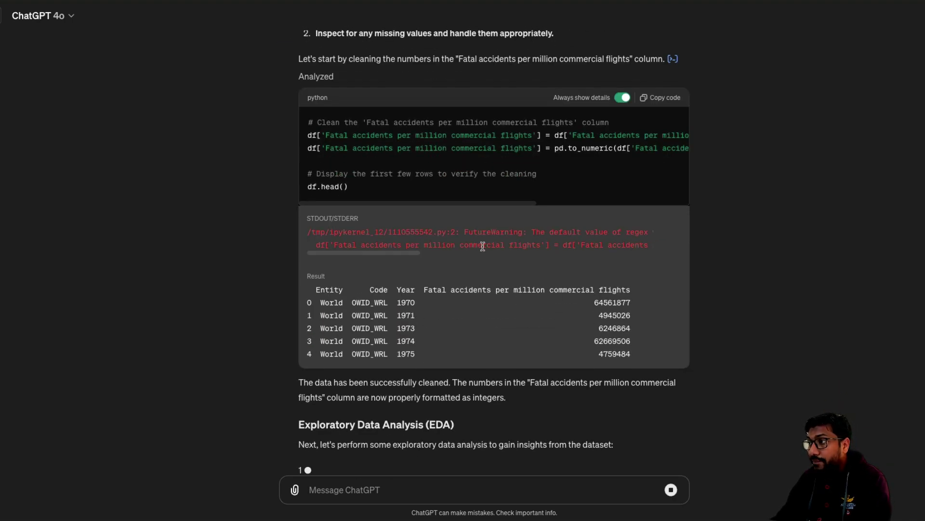
left_click_drag(490, 200, 632, 208)
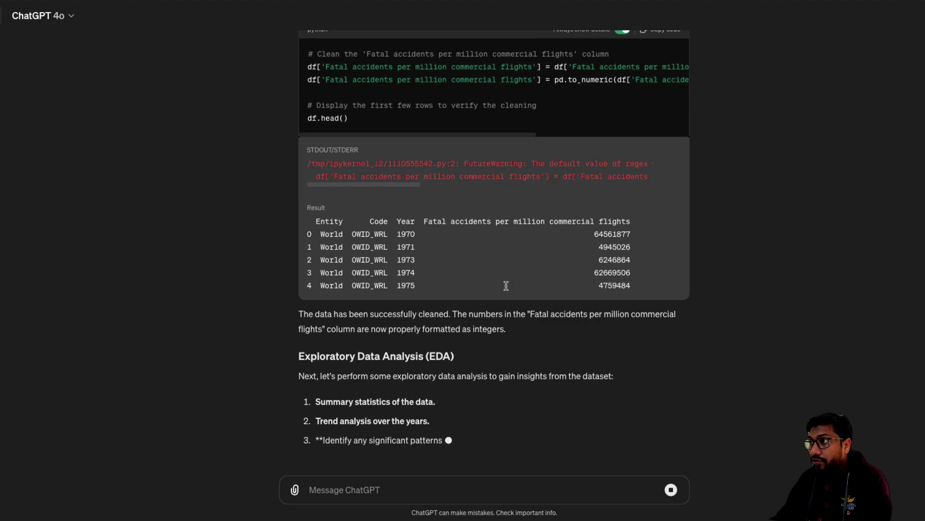
scroll(506, 286, "up", 10)
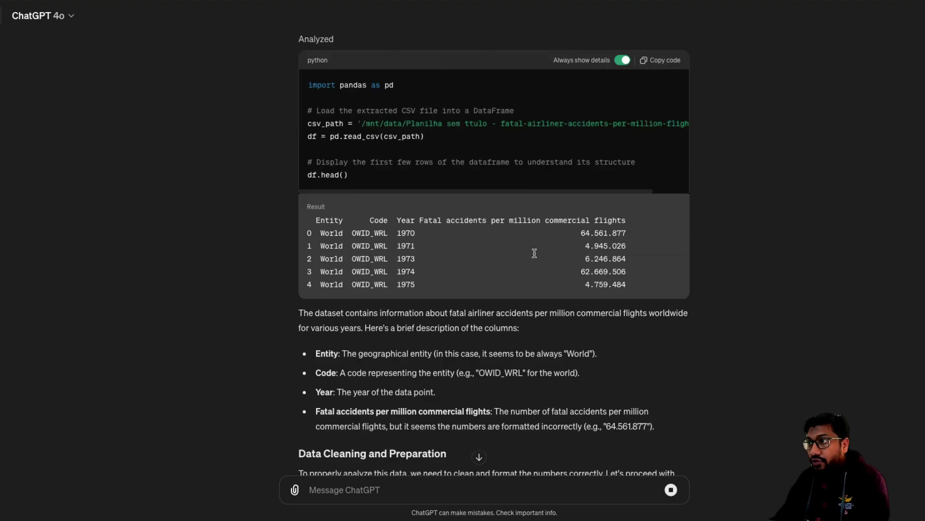
scroll(487, 308, "down", 5)
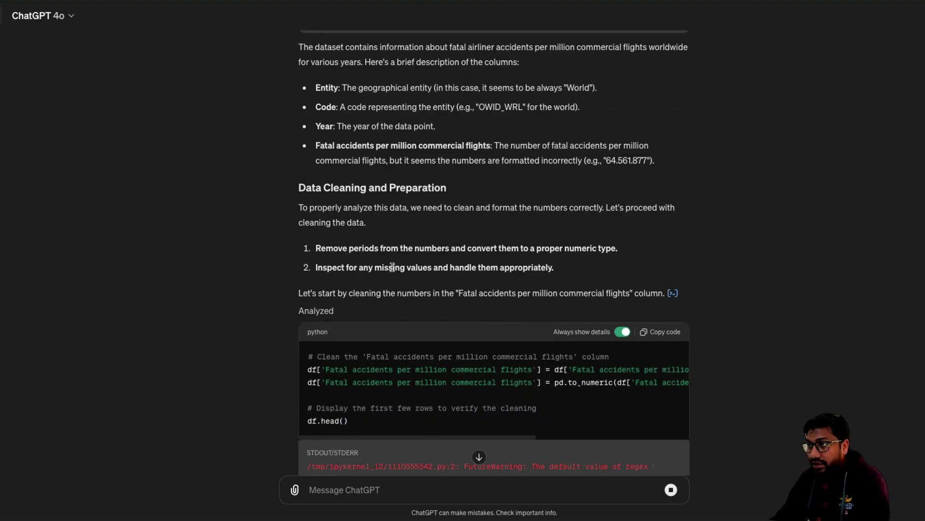
left_click_drag(293, 172, 540, 178)
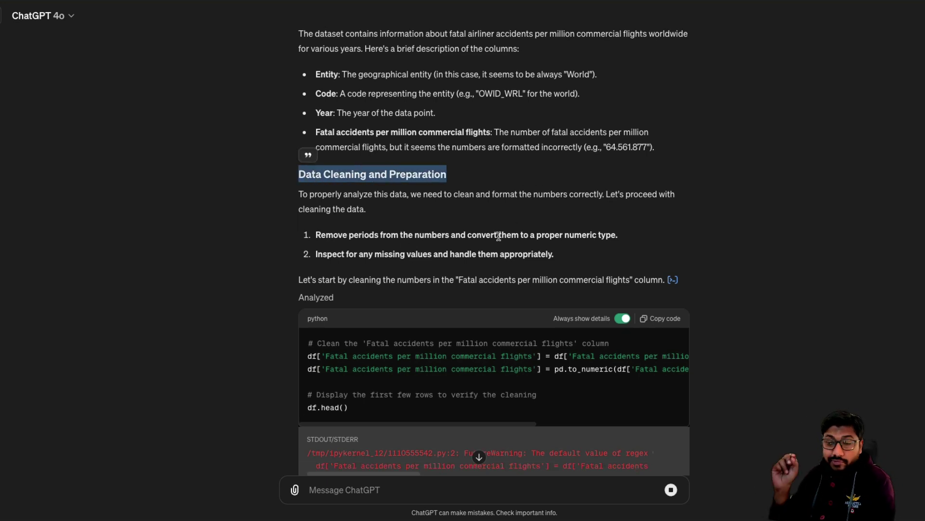
scroll(498, 236, "down", 14)
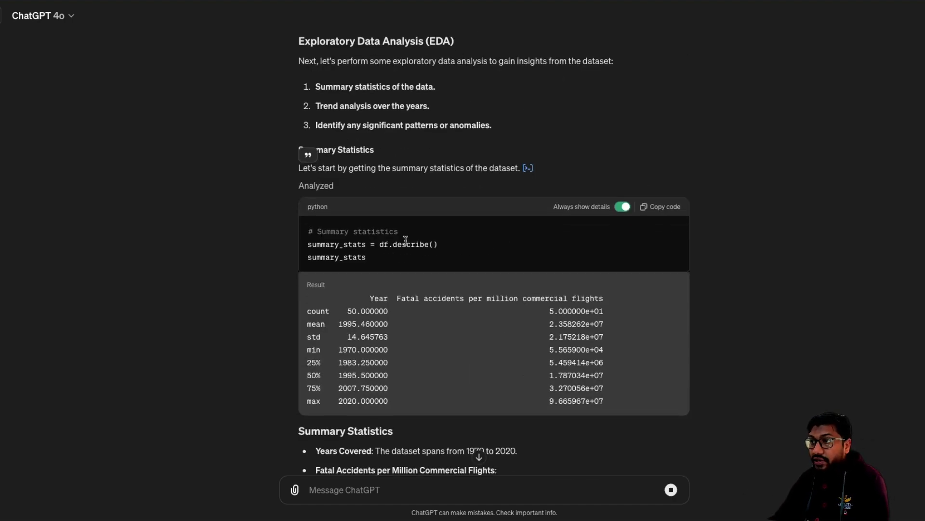
scroll(461, 258, "down", 4)
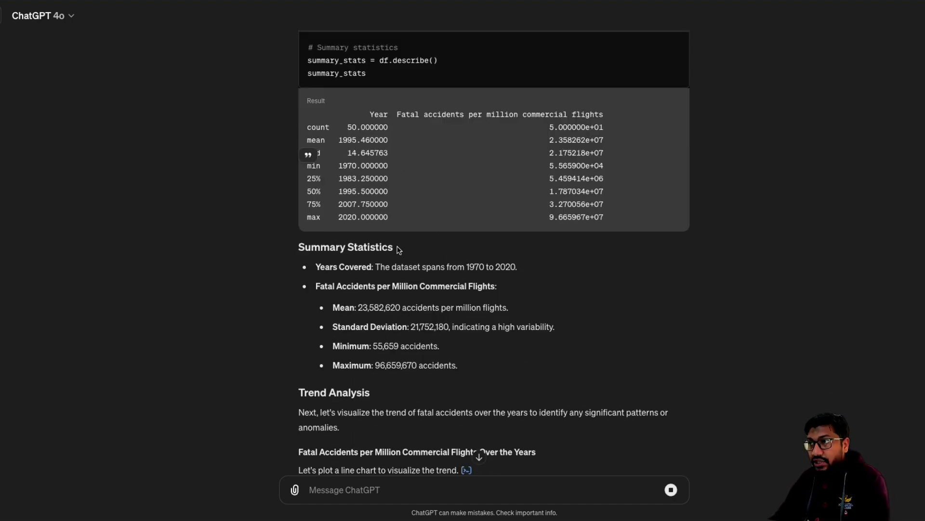
left_click_drag(340, 288, 395, 287)
left_click(361, 309)
left_click_drag(334, 309, 531, 310)
left_click(343, 290)
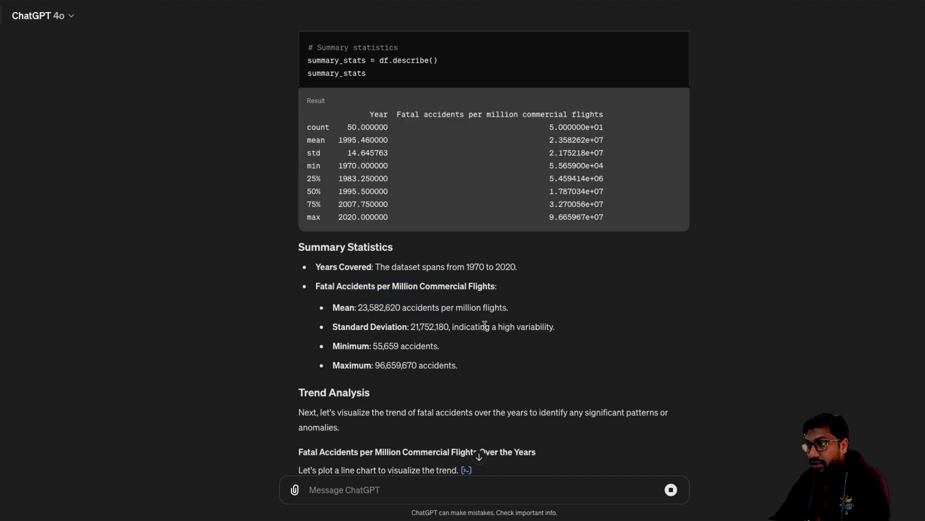
left_click_drag(353, 343, 332, 345)
left_click(445, 354)
scroll(432, 359, "down", 10)
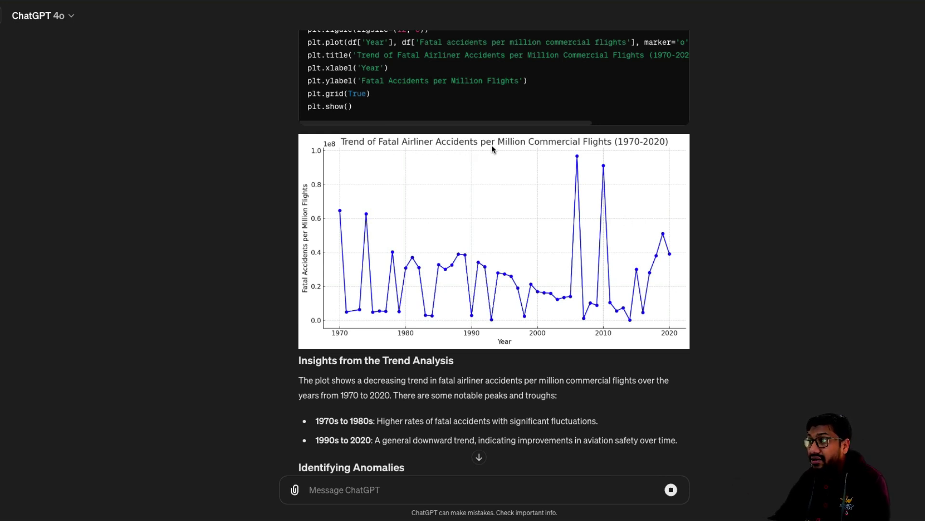
scroll(736, 215, "down", 20)
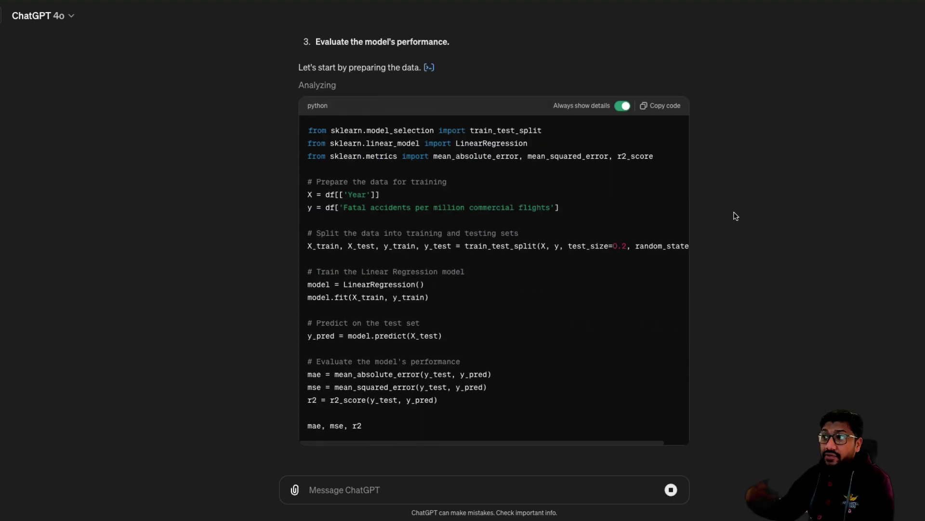
scroll(745, 212, "up", 5)
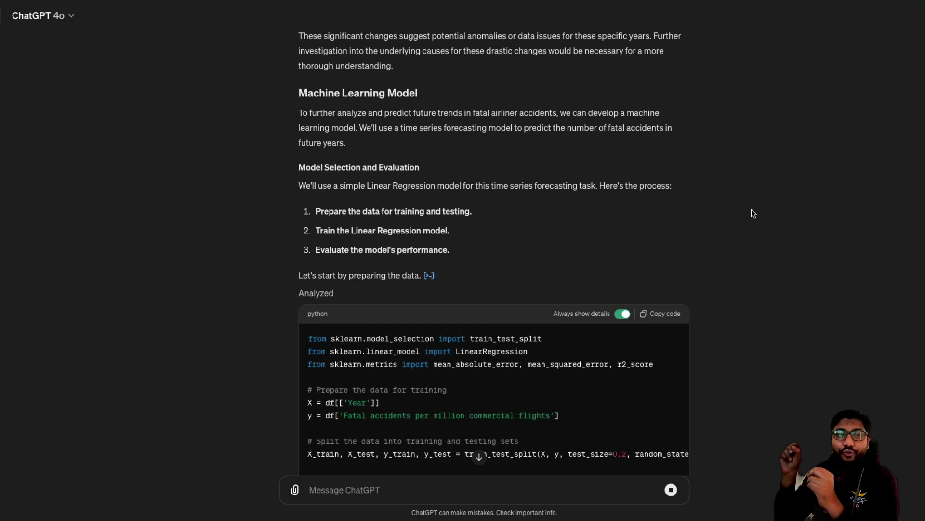
scroll(386, 217, "down", 10)
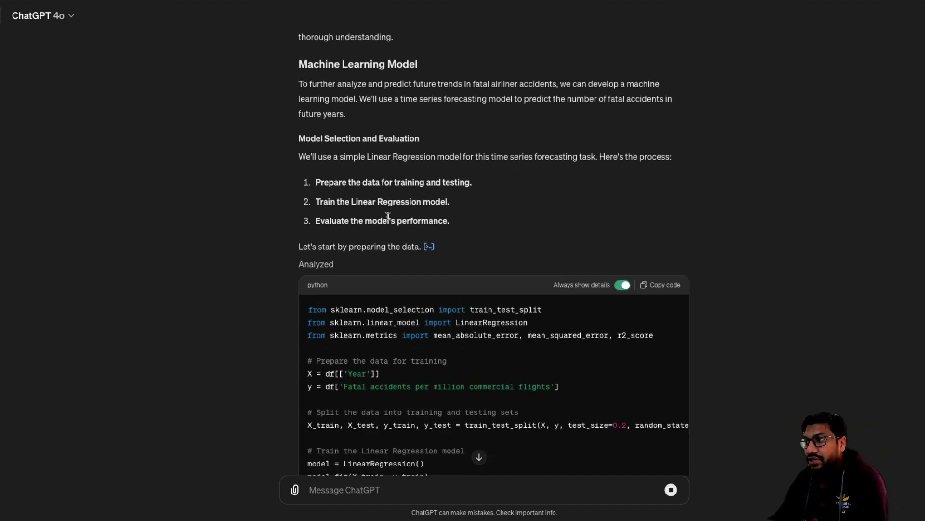
scroll(529, 193, "down", 2)
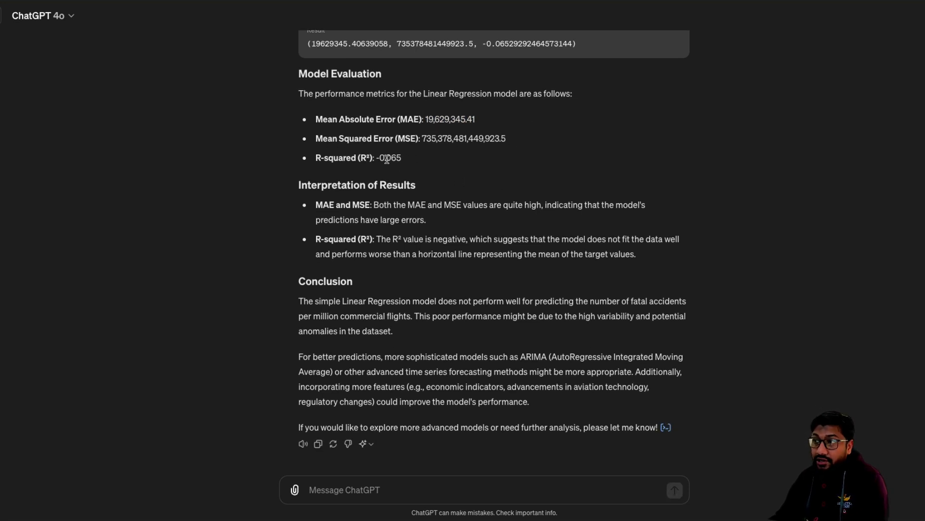
left_click_drag(376, 158, 353, 144)
left_click(436, 160)
left_click(359, 156)
left_click(353, 145)
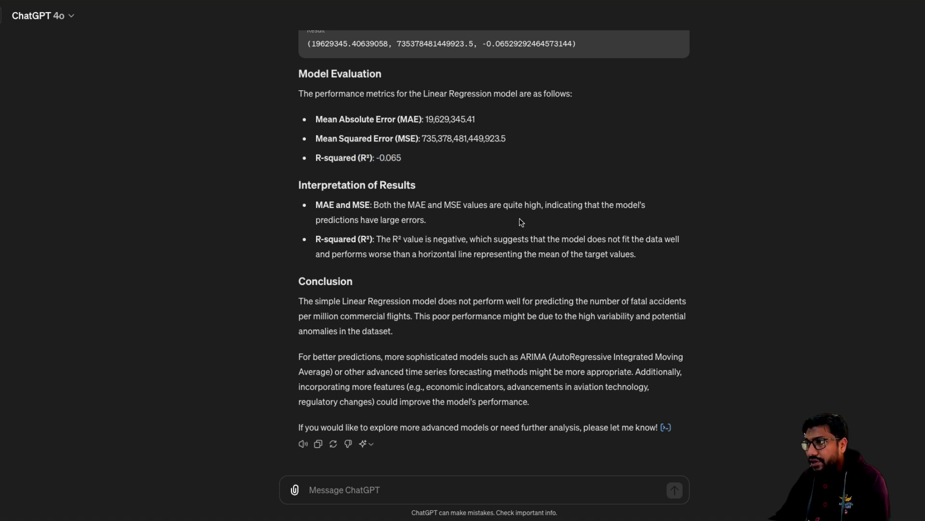
left_click_drag(376, 239, 429, 236)
left_click(429, 237)
left_click_drag(343, 252, 434, 251)
left_click(678, 262)
left_click(435, 249)
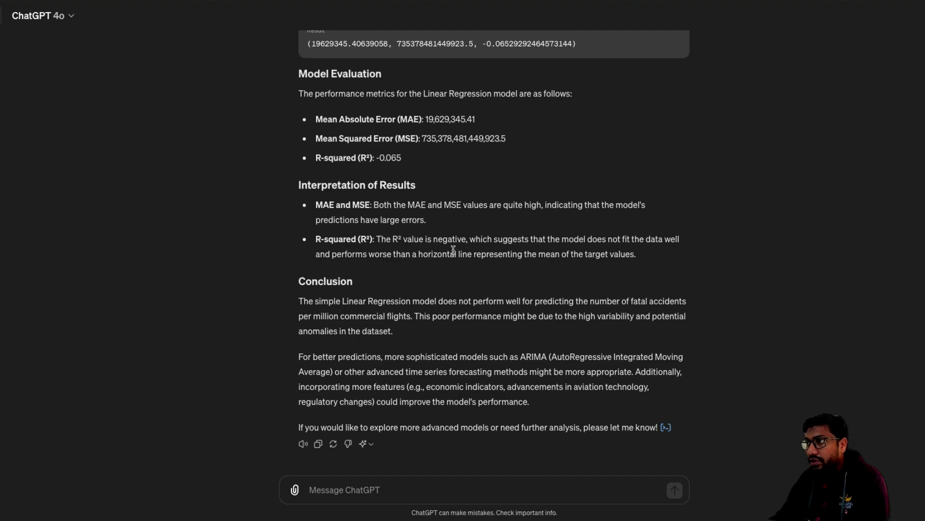
scroll(644, 241, "up", 20)
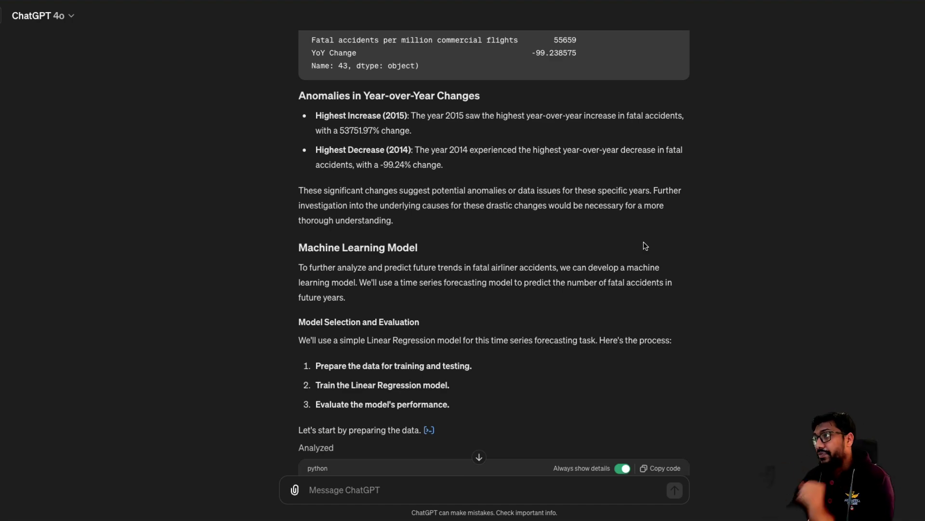
scroll(641, 194, "down", 20)
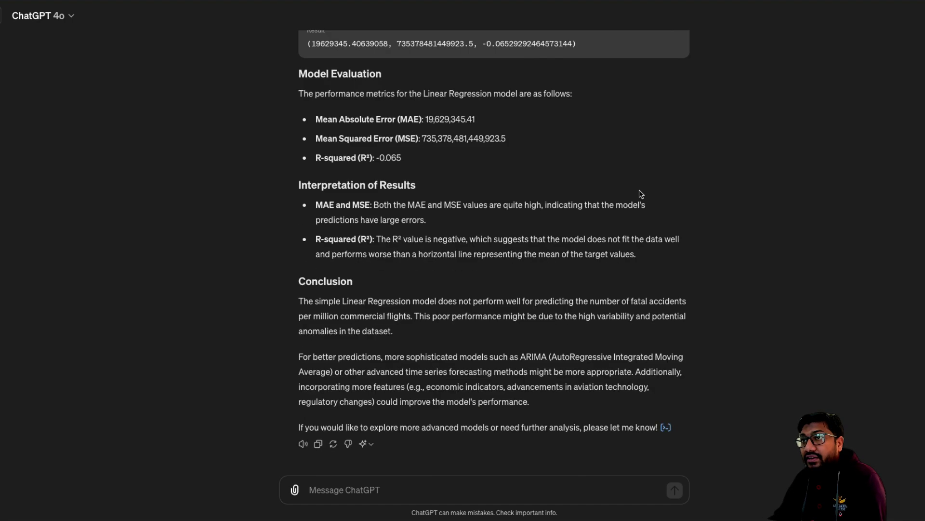
Start an empty ChatGPT chat and open the Open-Orca/OpenOrca dataset page on Hugging Face.
left_click(2, 23)
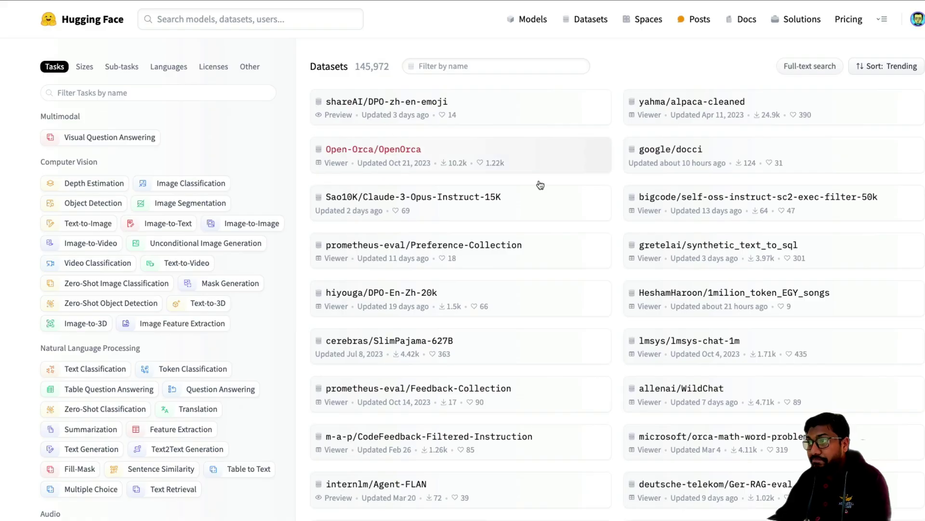
left_click(392, 155)
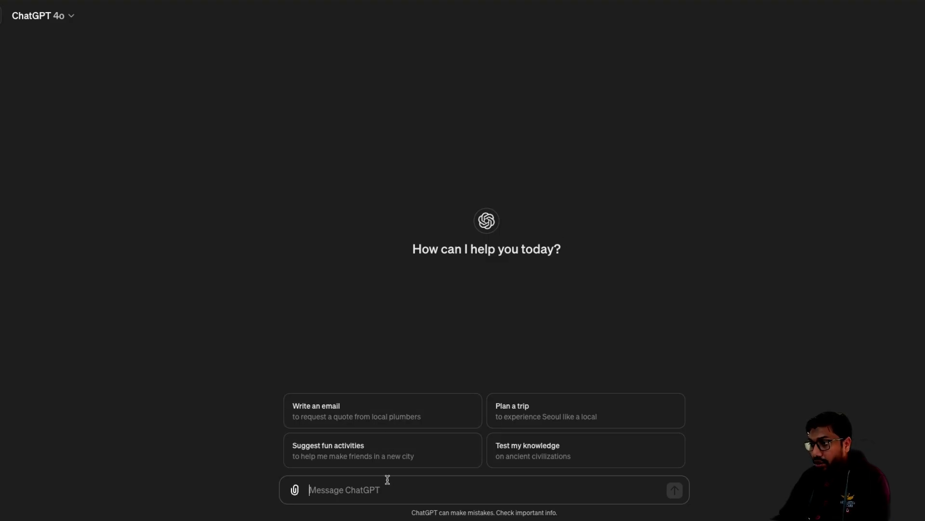
Send 'I've got a hugging face dataset' with the pasted OpenOrca link, asking for Google Colab code to read it.
type("I've got a hug")
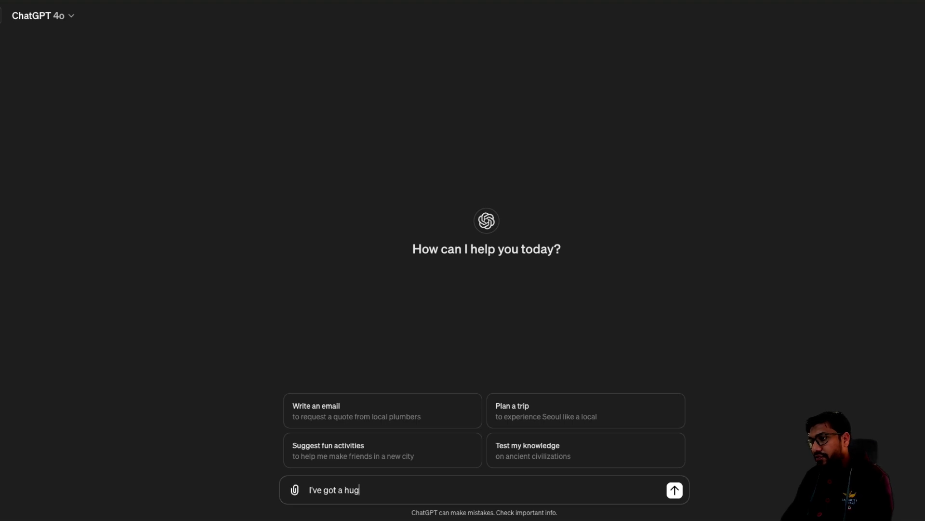
type("ging face data")
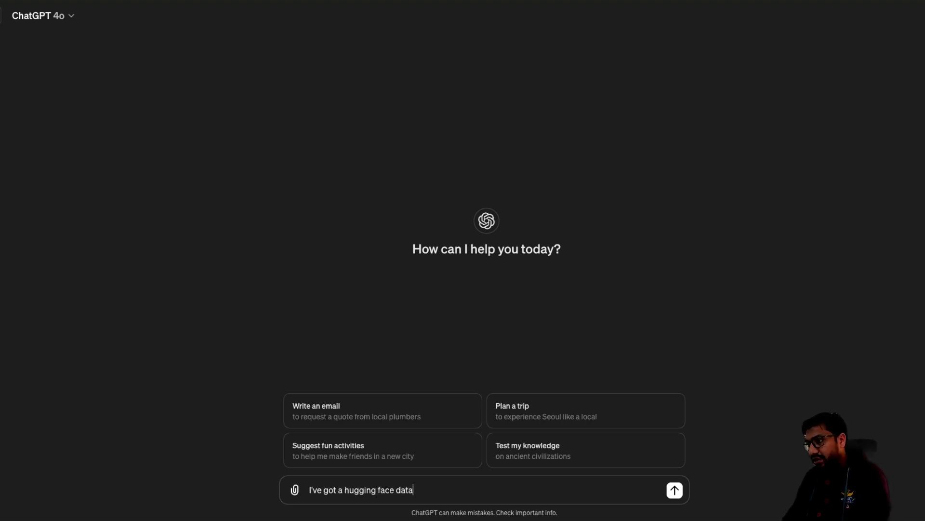
type("set -")
type("https://huggingface.co/datasets/Open-Orca/OpenOrca")
key("shift+Return")
type("I ew")
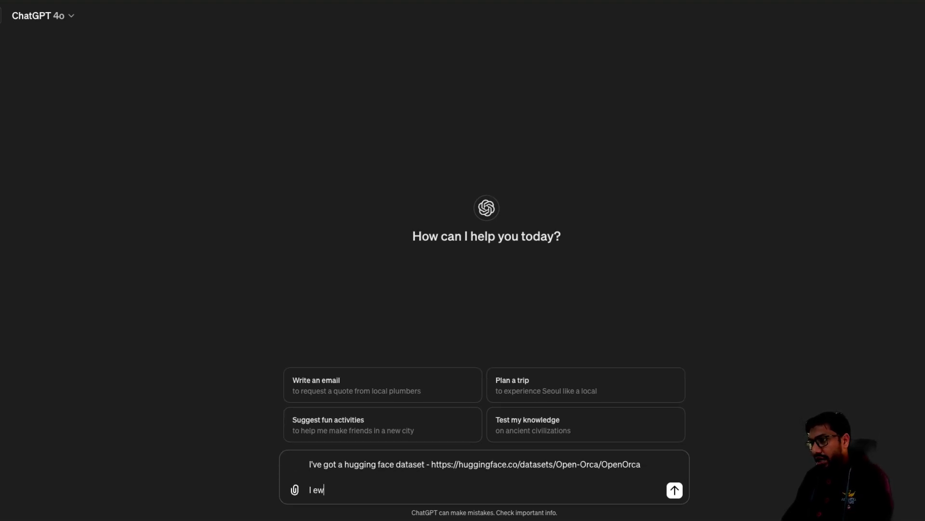
key("BackSpace")
type("want you to give me a code that I can run on Gogole")
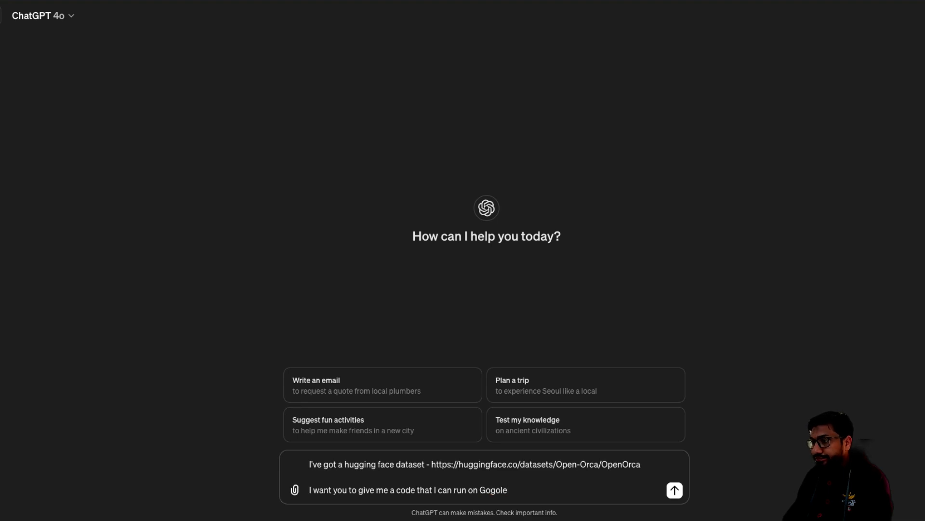
type(" coogle colab to")
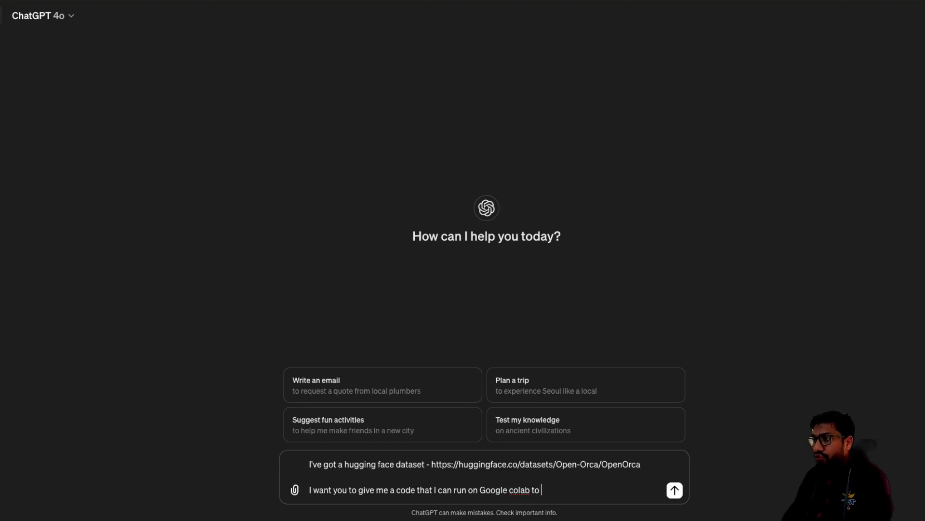
type(" read the dataset")
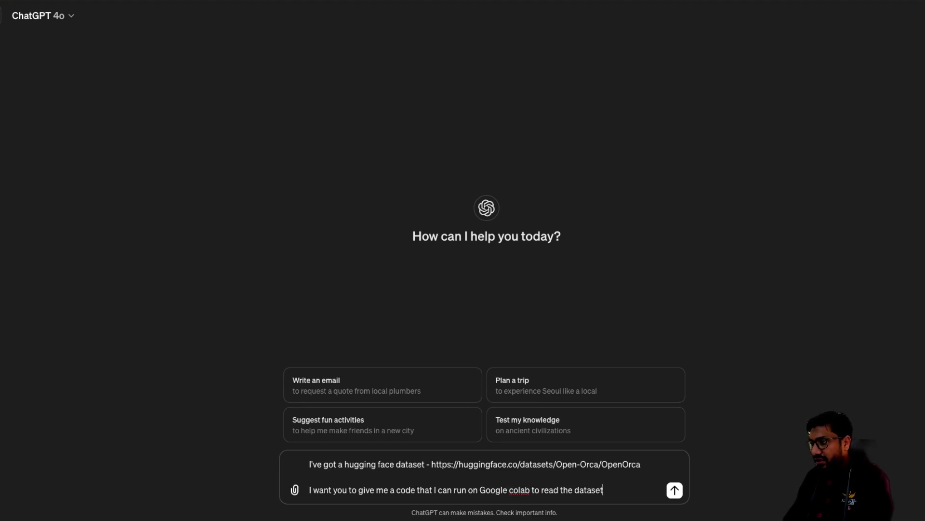
type(" and display r")
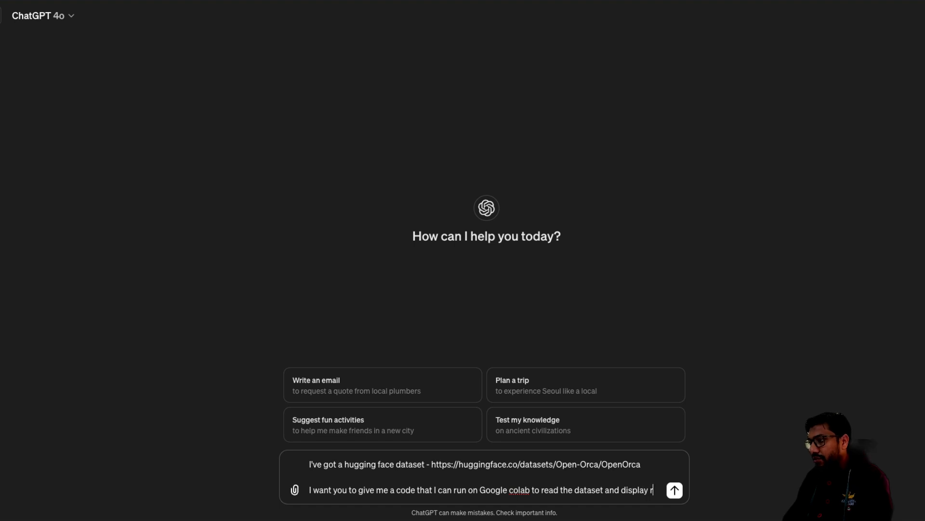
type("andom rows")
key("Return")
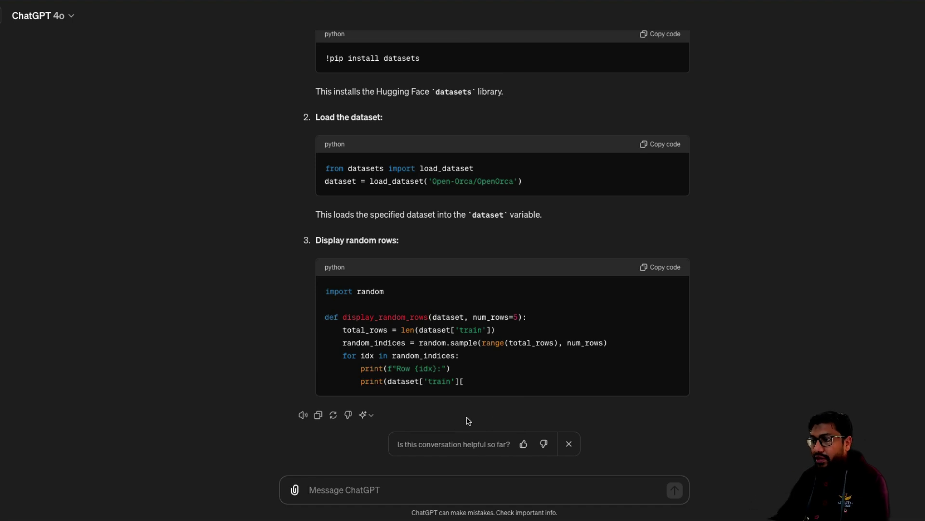
Send 'just give me the code. no explanation required…' and copy the returned OpenOrca code block.
type("just give me the code.")
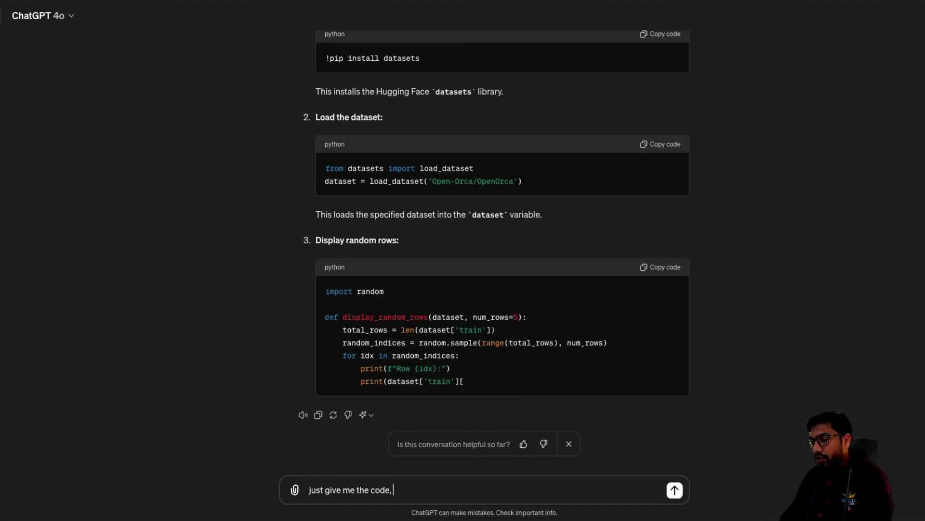
type(" no expl")
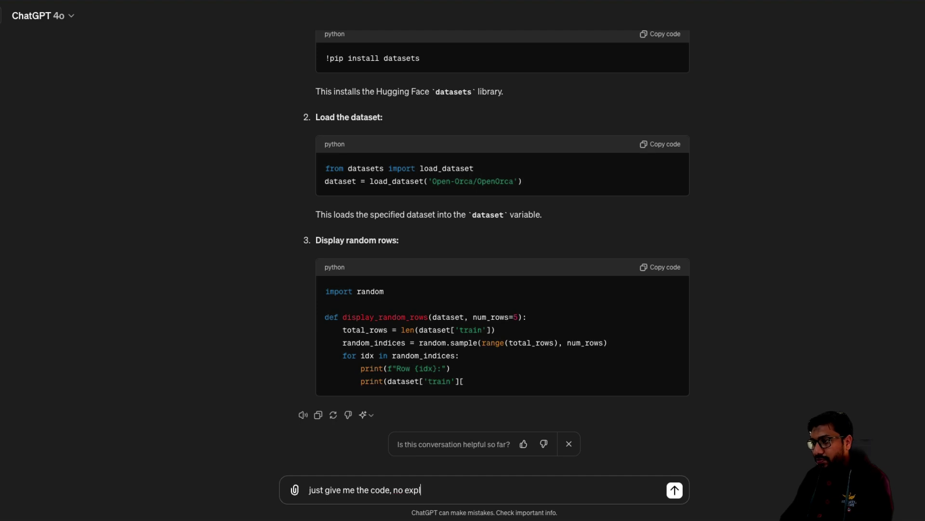
type("anation required. I just need to copy")
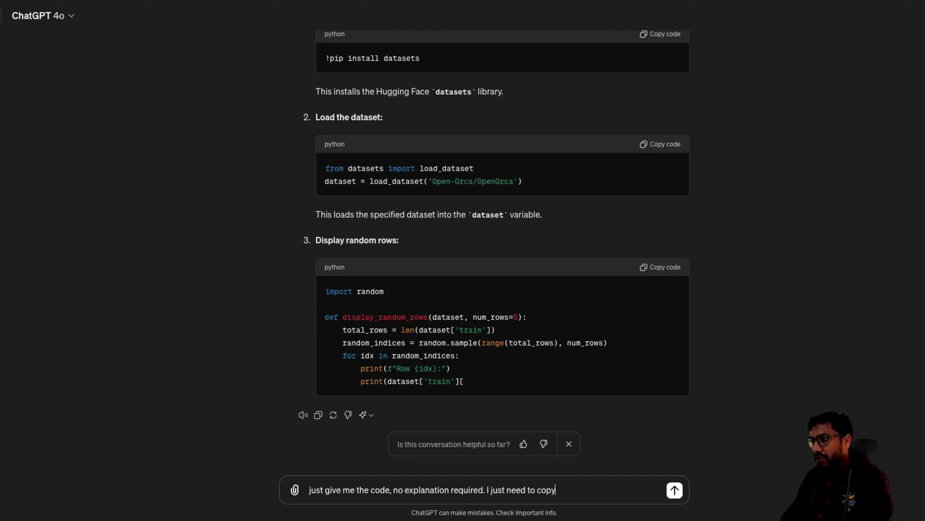
type(" paste it on colab")
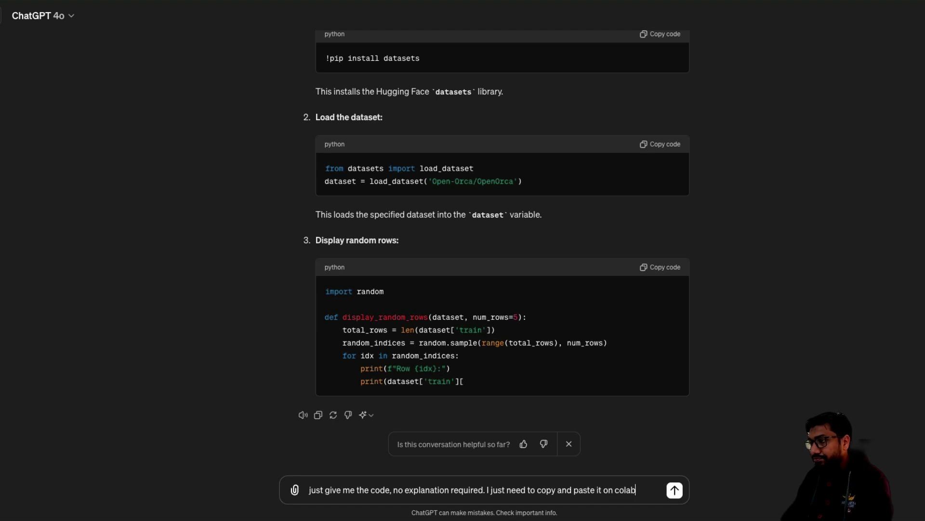
key("Return")
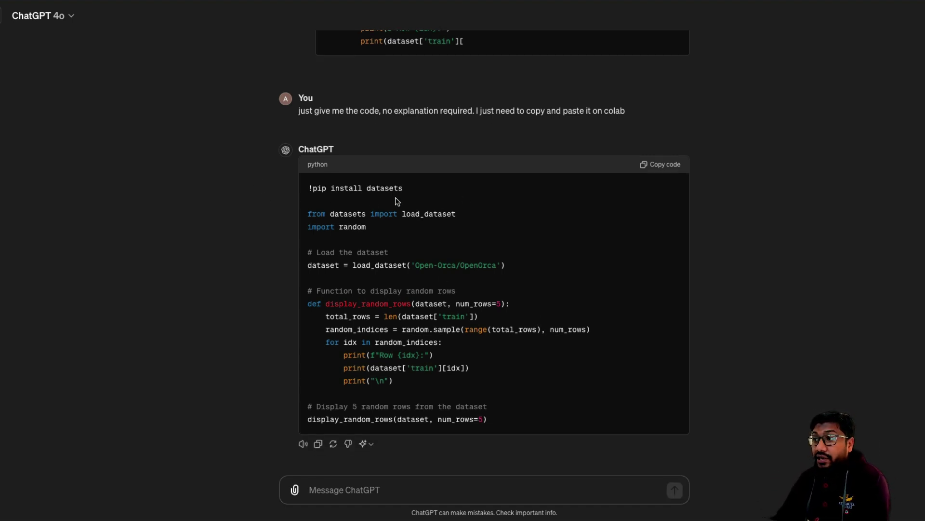
left_click_drag(309, 188, 403, 188)
left_click_drag(403, 189, 321, 188)
left_click(320, 188)
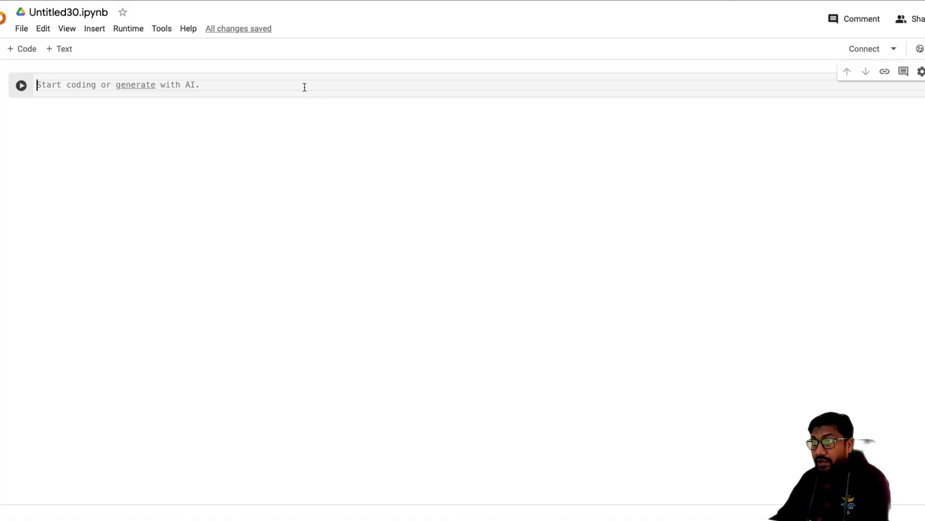
Paste the OpenOrca script into Untitled30.ipynb's empty cell, run it, and inspect the pip and loading lines.
type("!pip install datasets  from datasets import load_dataset import random  # Load the dataset dataset = load_dataset('Open-Orca/OpenOrca')  # Function to display random rows def display_random_rows(dataset, num_rows=5):     total_rows = len(dataset['train'])     random_indices = random.sample(range(total_rows), num_rows)     for idx in random_indices:         print(f\"Row {idx}:\")         print(dataset['train'][idx])         print(\"\\n\")  # Display 5 random rows from the dataset display_random_rows(dataset, num_rows=5)")
key("ctrl+Return")
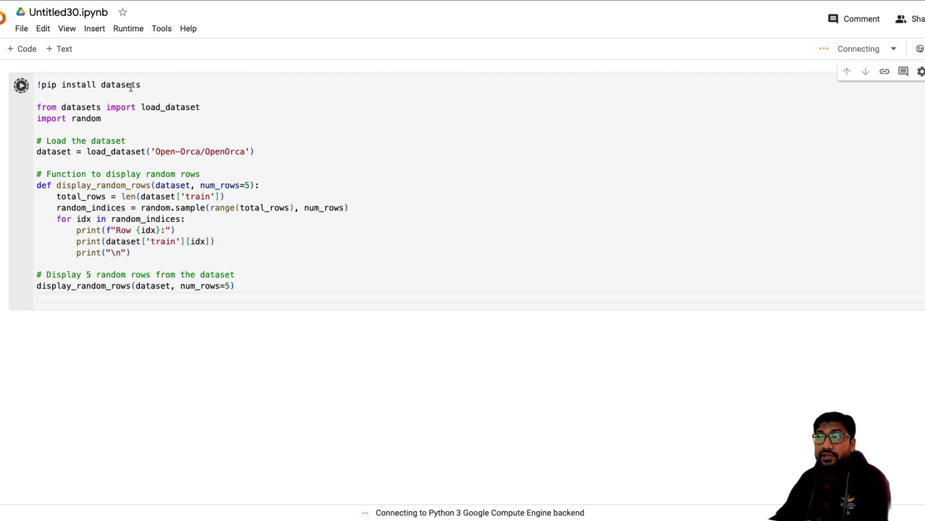
triple_click(113, 86)
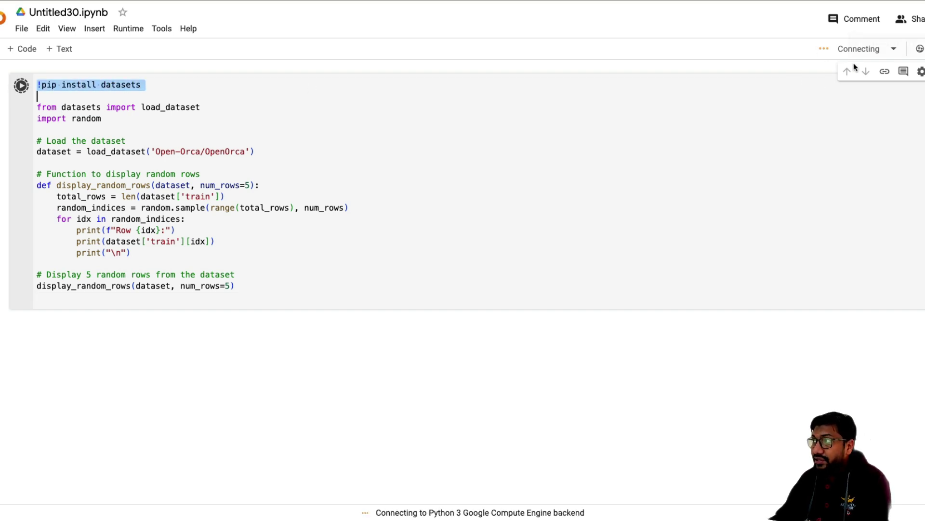
left_click(277, 165)
triple_click(103, 86)
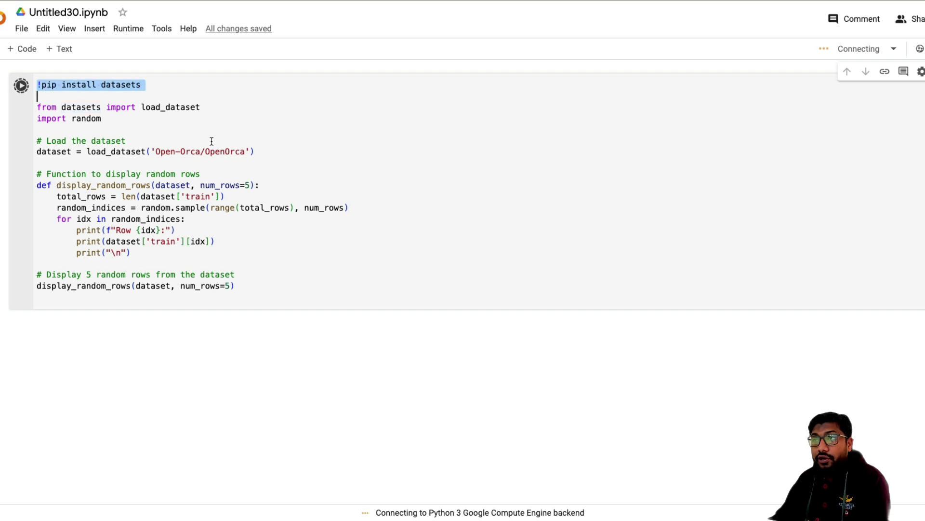
double_click(123, 86)
left_click(266, 153)
left_click_drag(266, 154, 37, 140)
left_click(204, 220)
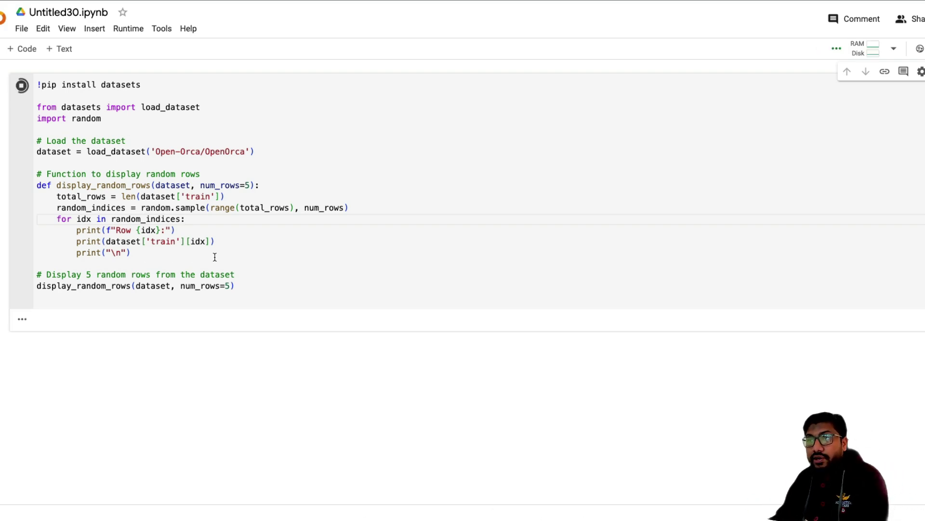
Review the datasets-2.19.1 install output, then go back to ChatGPT's step-by-step code breakdown.
scroll(219, 248, "down", 5)
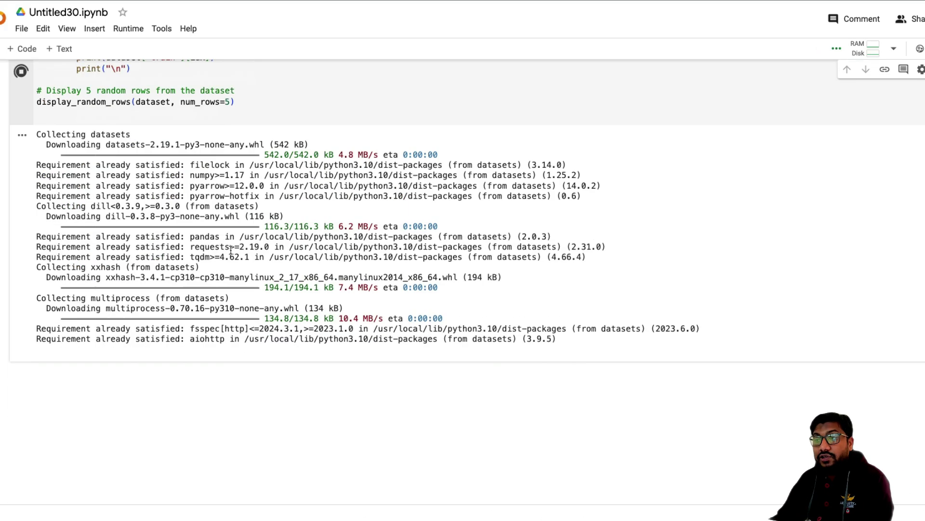
scroll(215, 247, "up", 5)
scroll(93, 292, "down", 8)
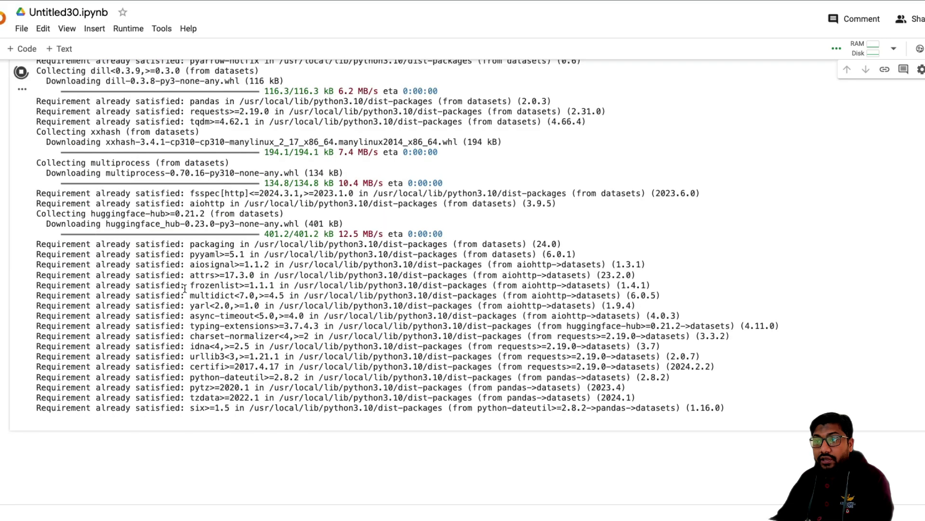
scroll(184, 288, "up", 6)
scroll(99, 161, "up", 3)
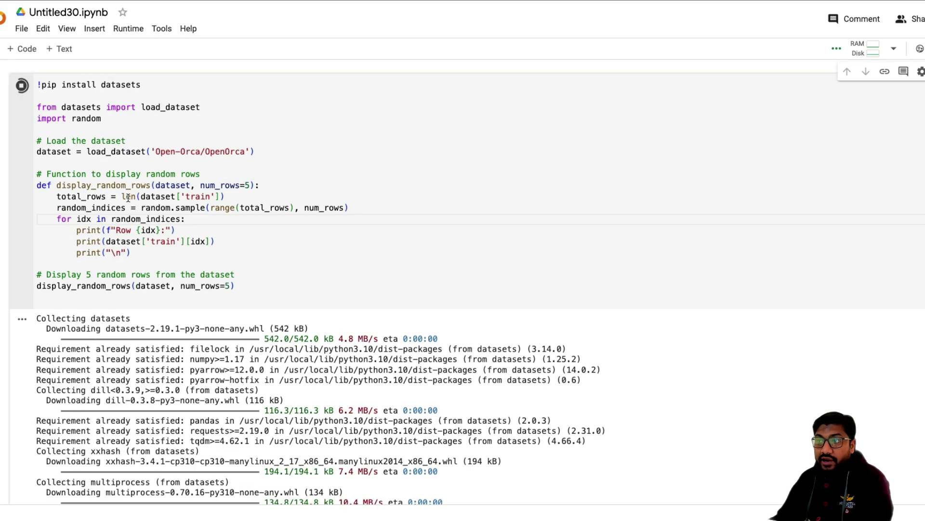
key("ctrl+Tab")
scroll(509, 245, "up", 15)
scroll(501, 250, "down", 10)
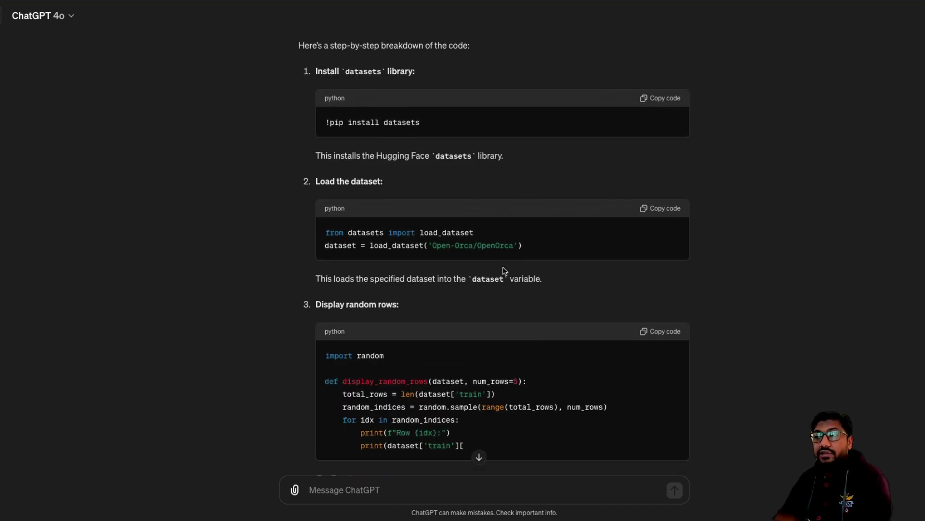
Scroll through ChatGPT's step-by-step code breakdown reply.
scroll(502, 272, "down", 8)
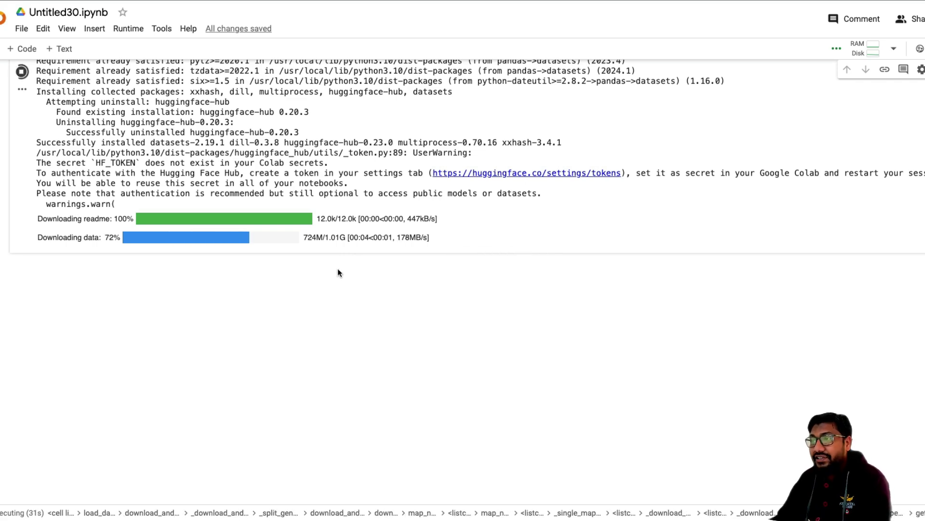
scroll(335, 270, "down", 1)
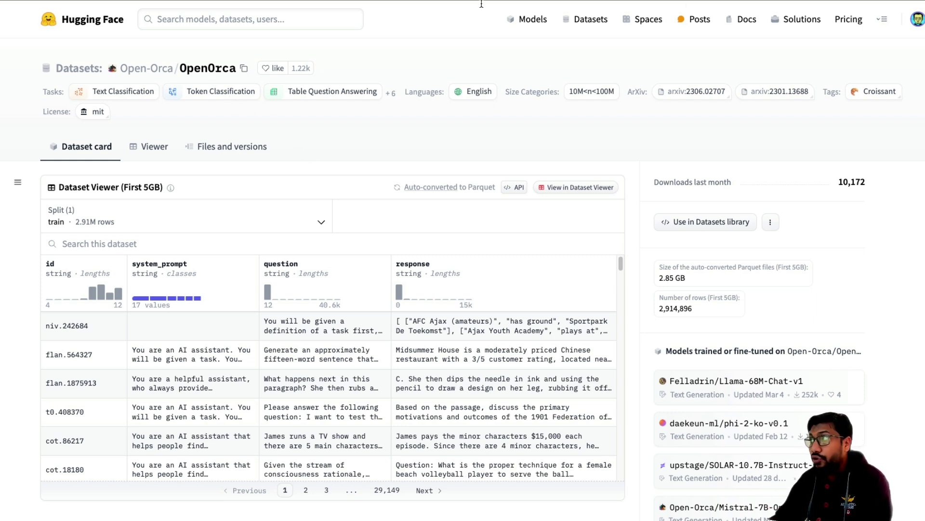
key("ctrl+Tab")
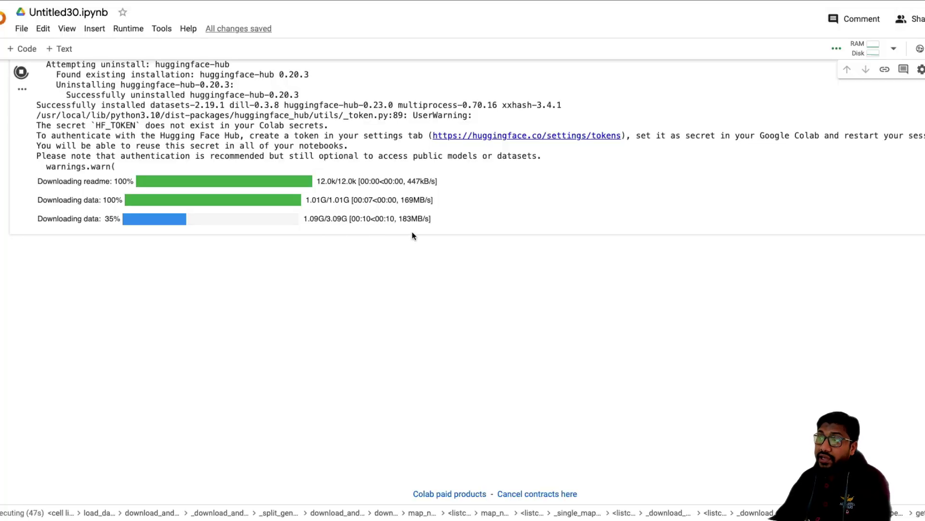
Ask ChatGPT to suggest code for fine-tuning a small LLM on the OpenOrca dataset.
key("ctrl+Tab")
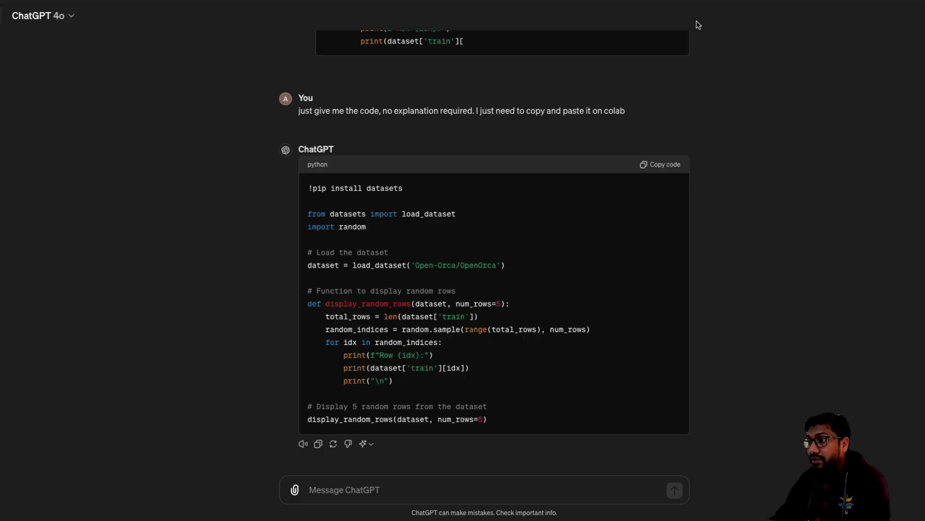
left_click(400, 489)
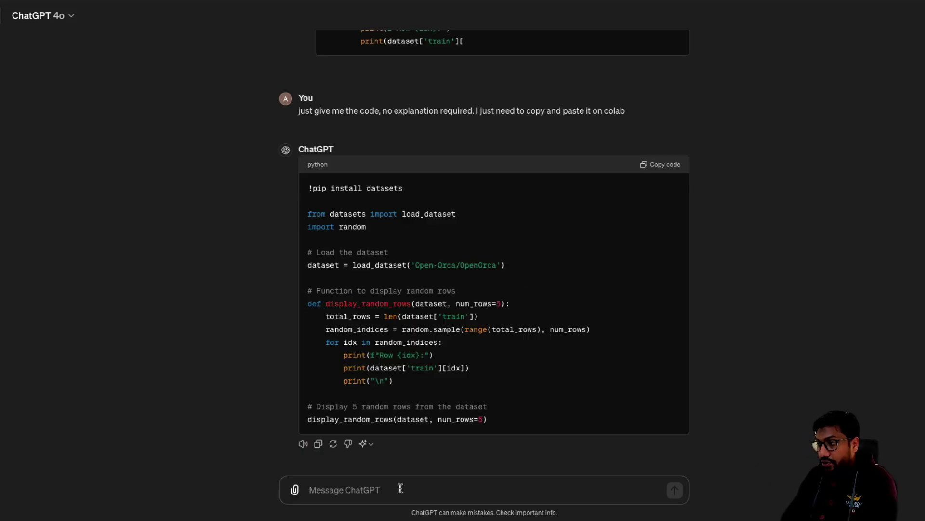
type("That's good.")
type(" I wnat to ")
type("ant to fine to")
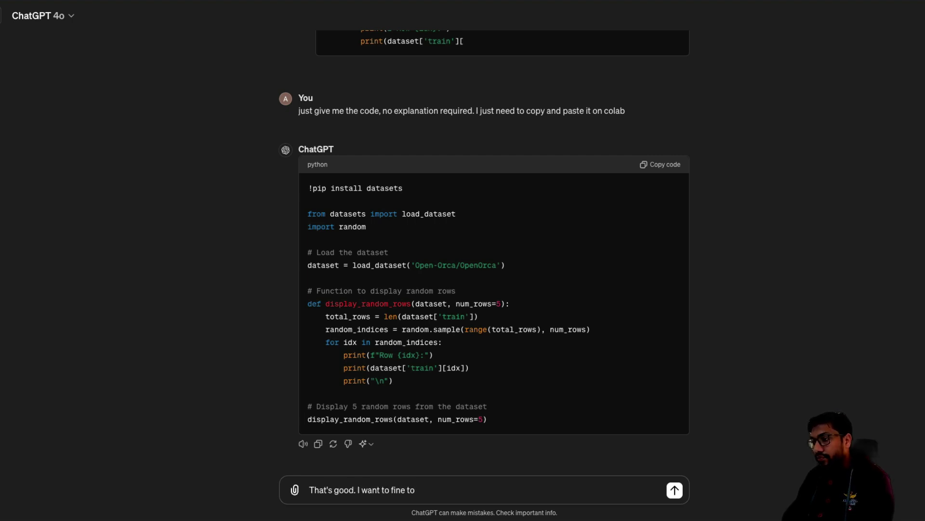
key("BackSpace")
type("une a smal")
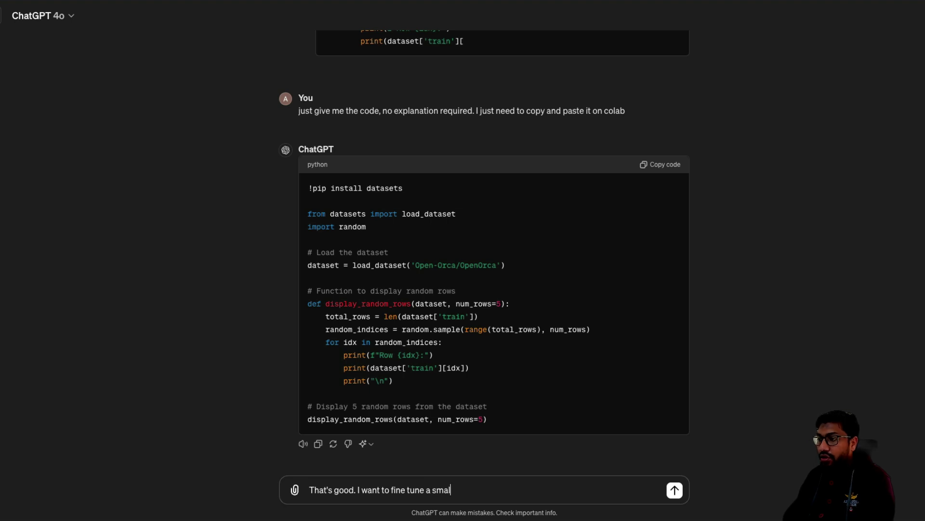
type("l LLM using this. ")
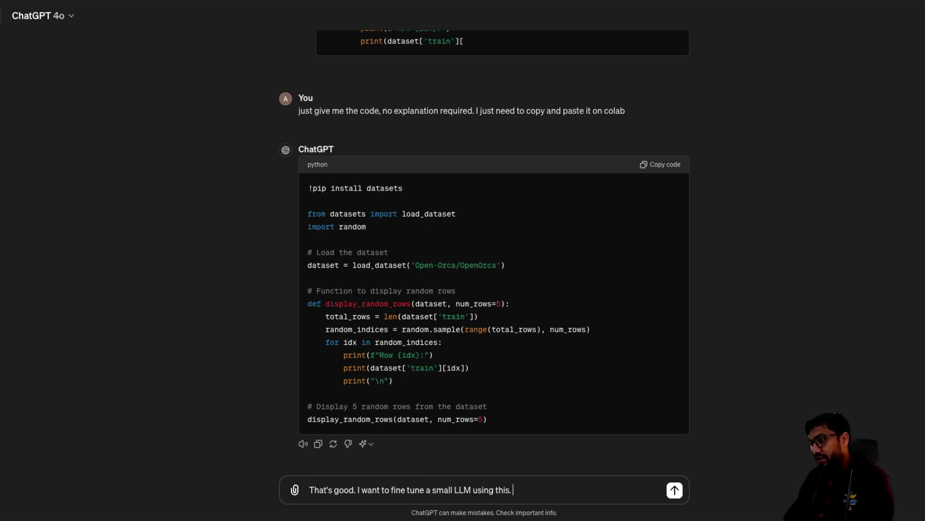
type("Can you suggest me a code?")
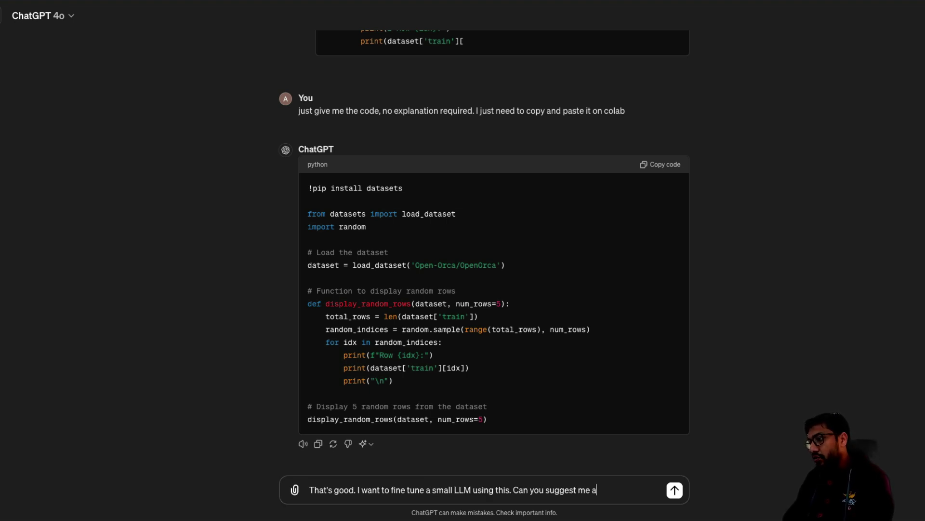
key("Return")
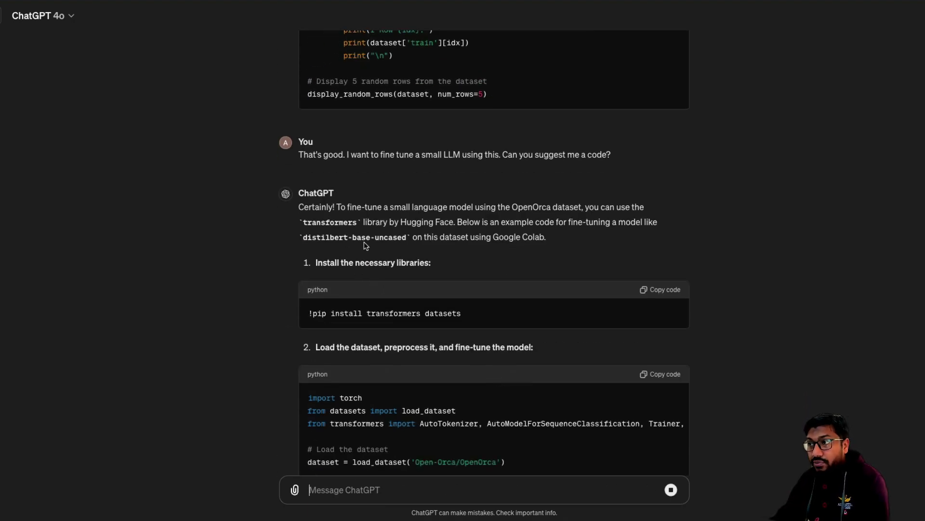
Read the fine-tuning code, noting the dataset name, train/validation splits and 2e-5 learning rate.
left_click_drag(420, 155, 477, 221)
scroll(480, 221, "up", 5)
left_click(481, 222)
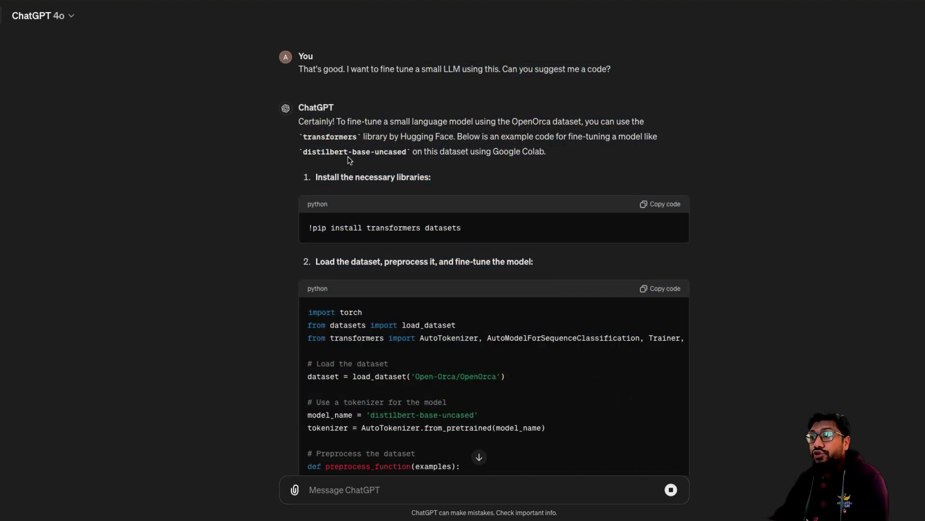
scroll(400, 179, "down", 2)
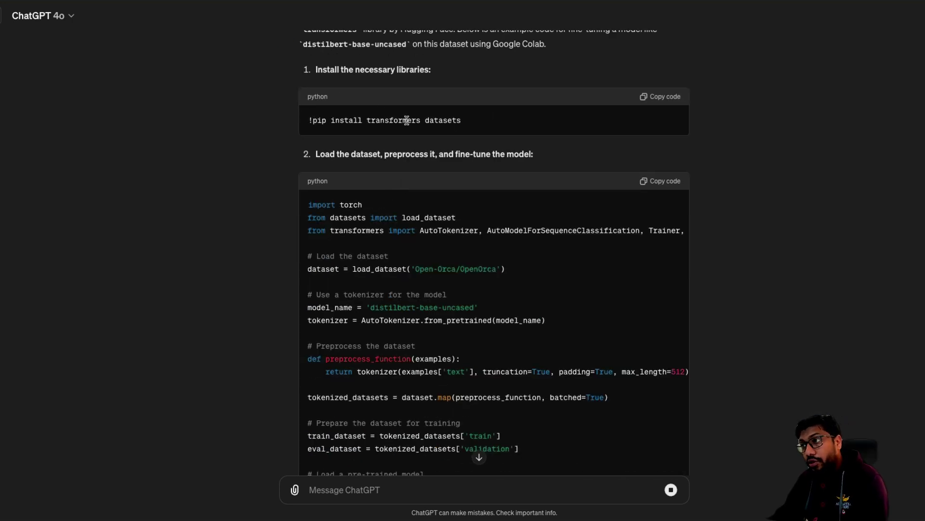
scroll(456, 196, "down", 1)
left_click_drag(416, 238, 569, 241)
left_click(522, 287)
left_click_drag(316, 38, 292, 267)
left_click(386, 251)
scroll(508, 235, "down", 3)
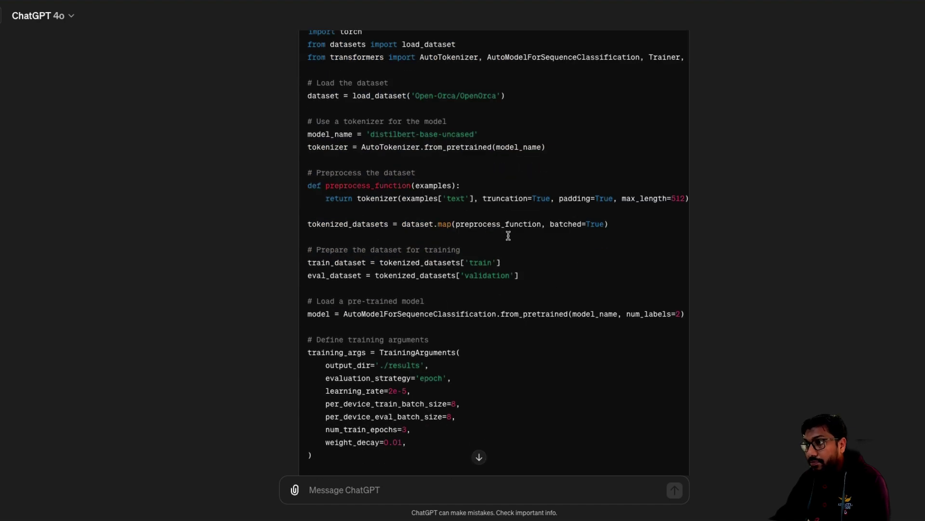
left_click_drag(550, 275, 346, 268)
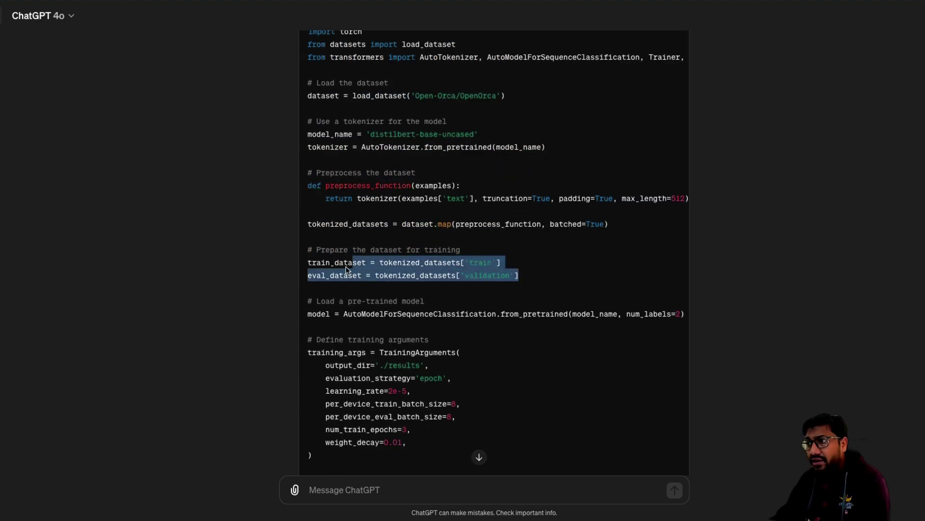
left_click(346, 269)
scroll(438, 331, "down", 5)
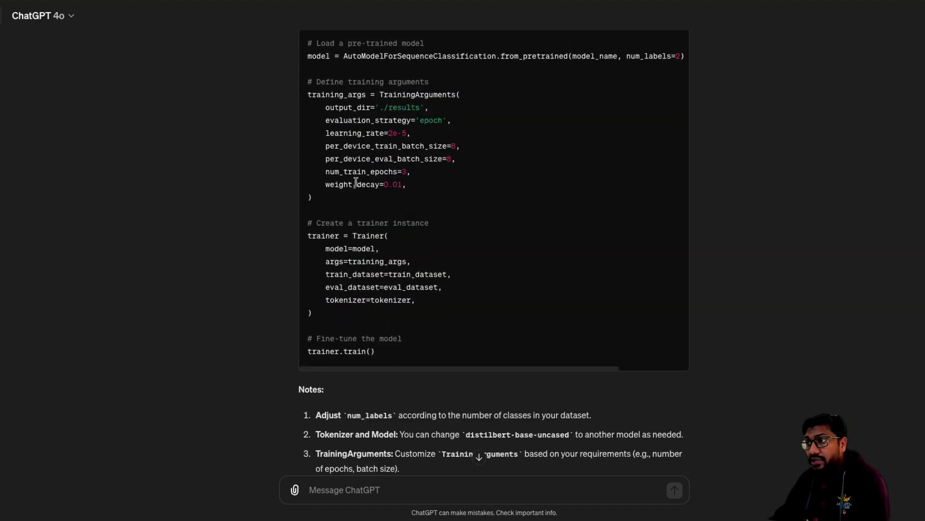
left_click_drag(388, 133, 421, 137)
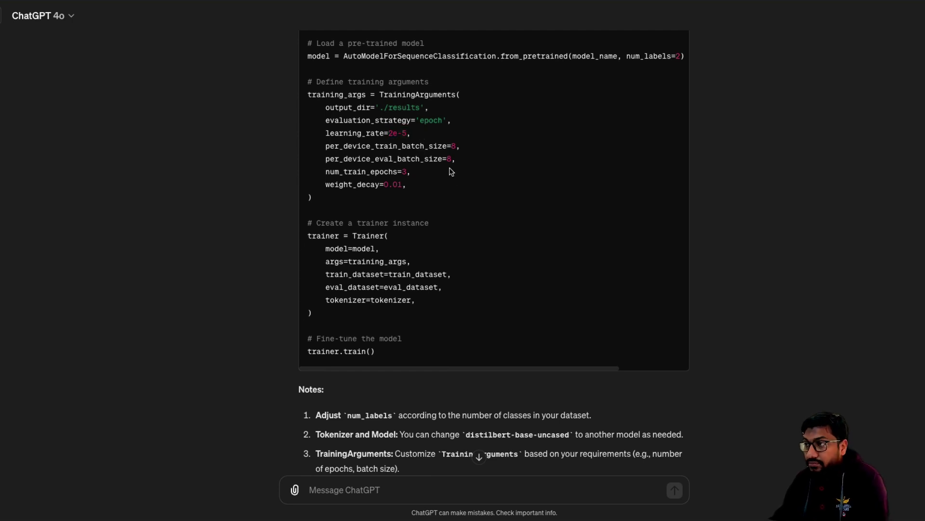
Review the remaining code through Trainer setup and trainer.train(), then start a new empty chat.
scroll(469, 153, "up", 3)
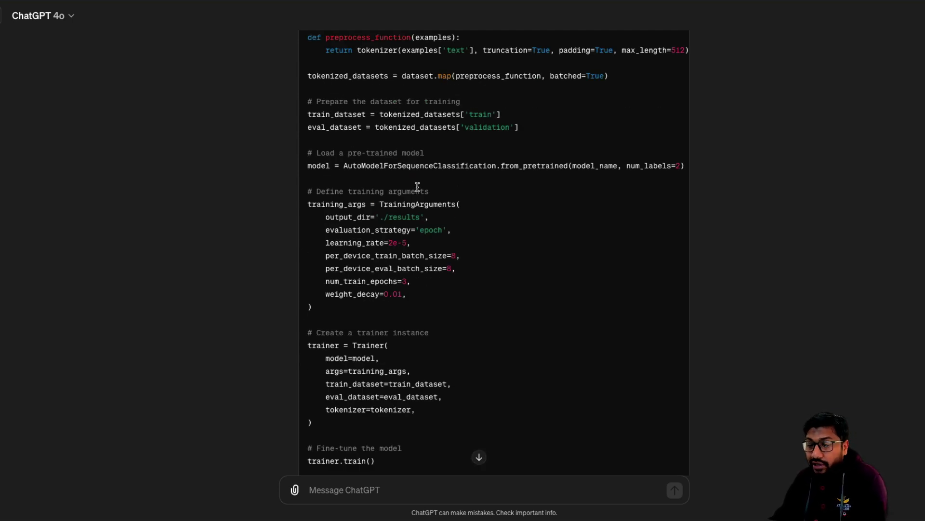
scroll(423, 200, "down", 3)
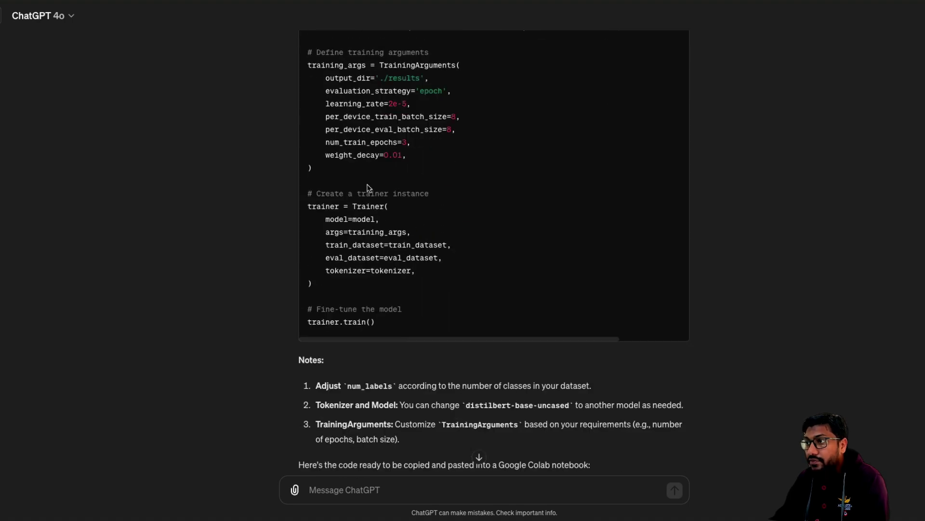
scroll(508, 193, "up", 4)
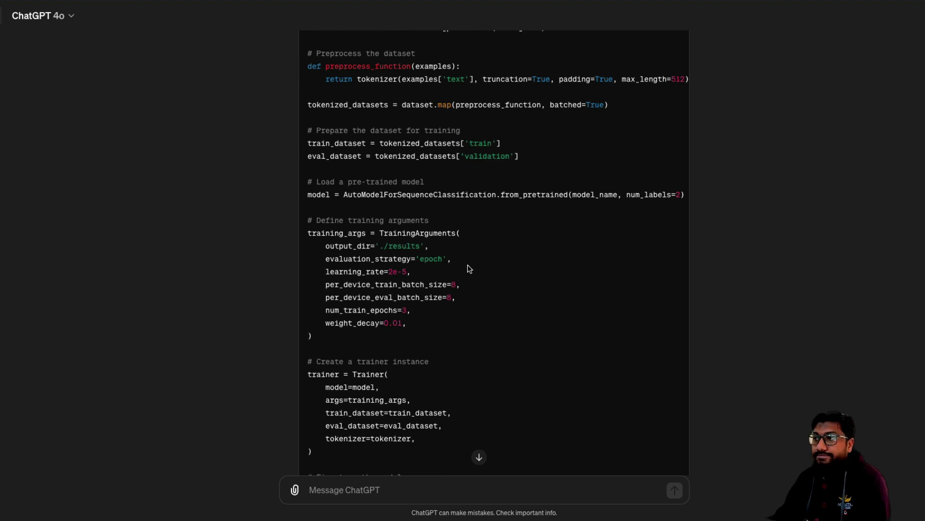
scroll(470, 268, "down", 3)
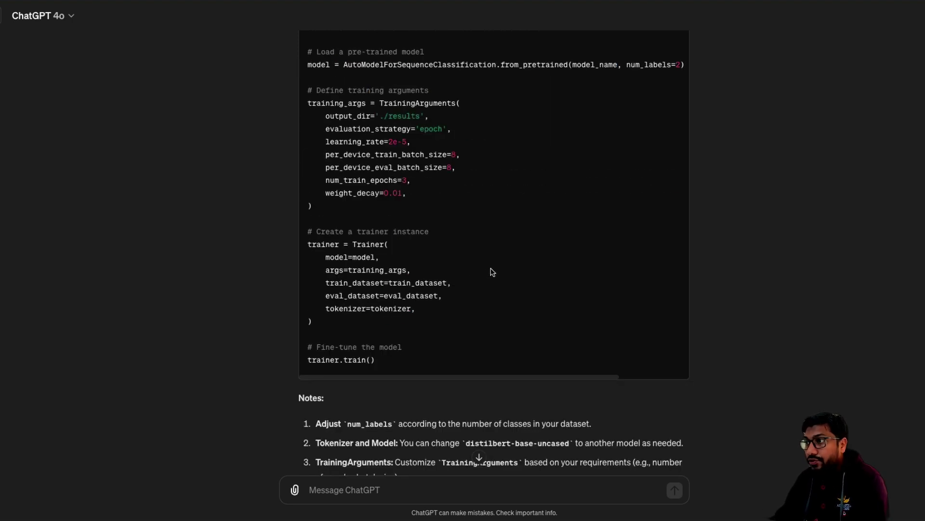
left_click_drag(307, 48, 289, 190)
left_click(462, 204)
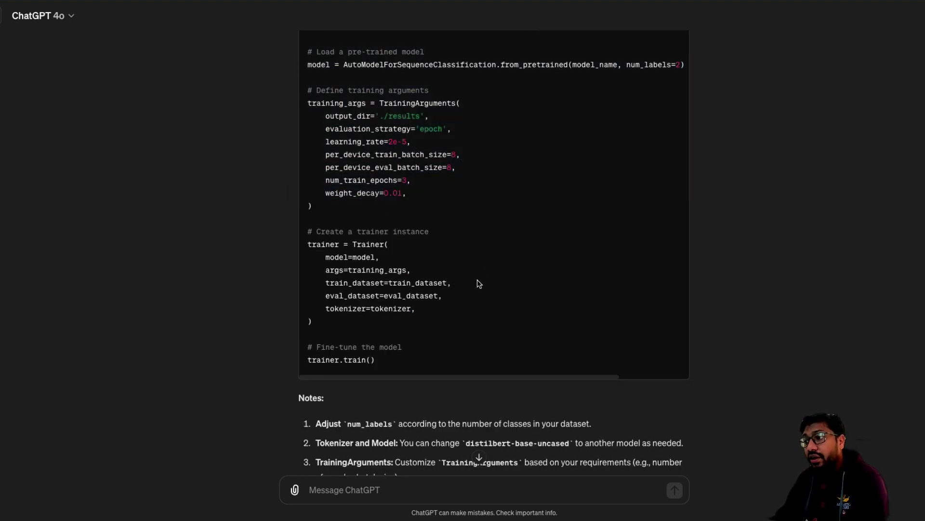
scroll(477, 284, "down", 2)
scroll(479, 282, "down", 1)
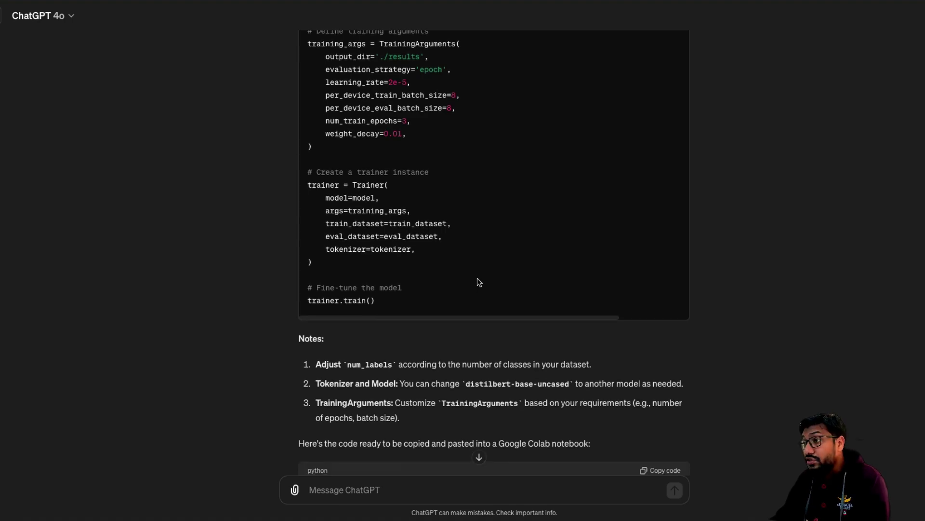
scroll(479, 282, "down", 1)
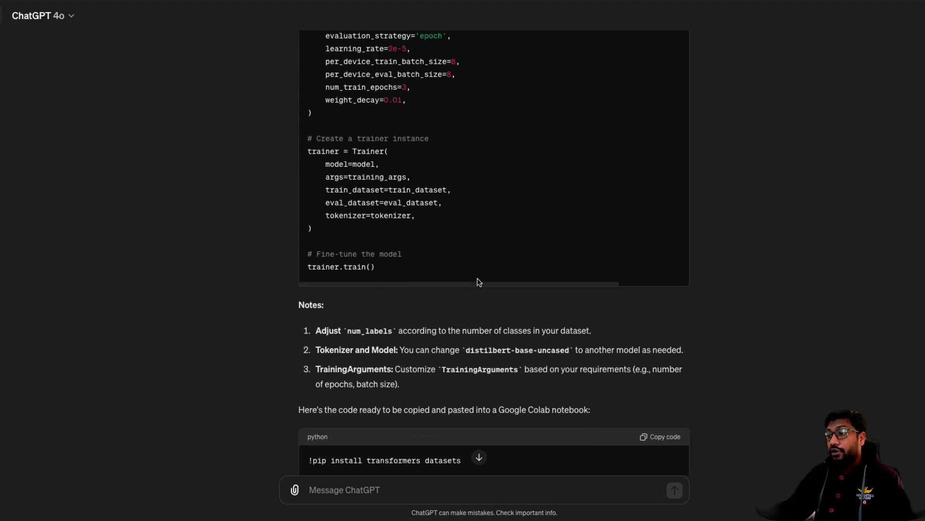
scroll(478, 279, "down", 8)
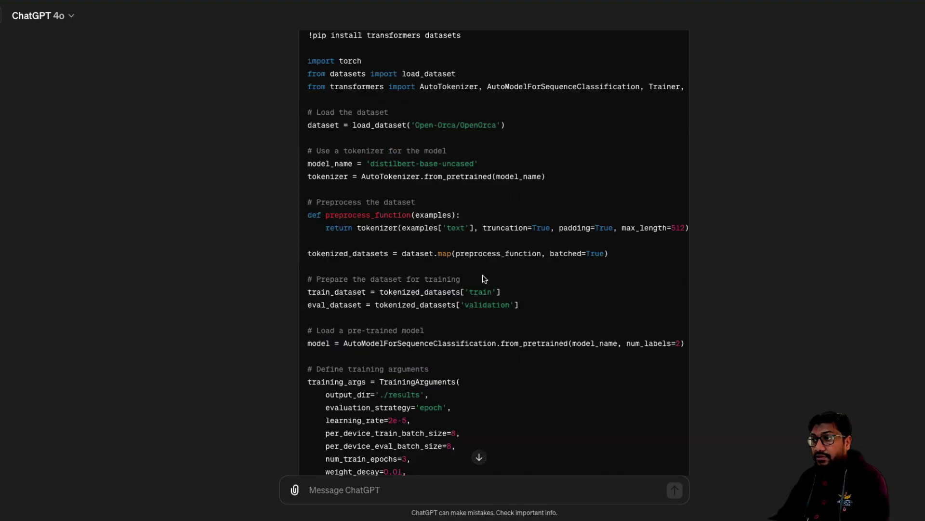
scroll(484, 279, "down", 11)
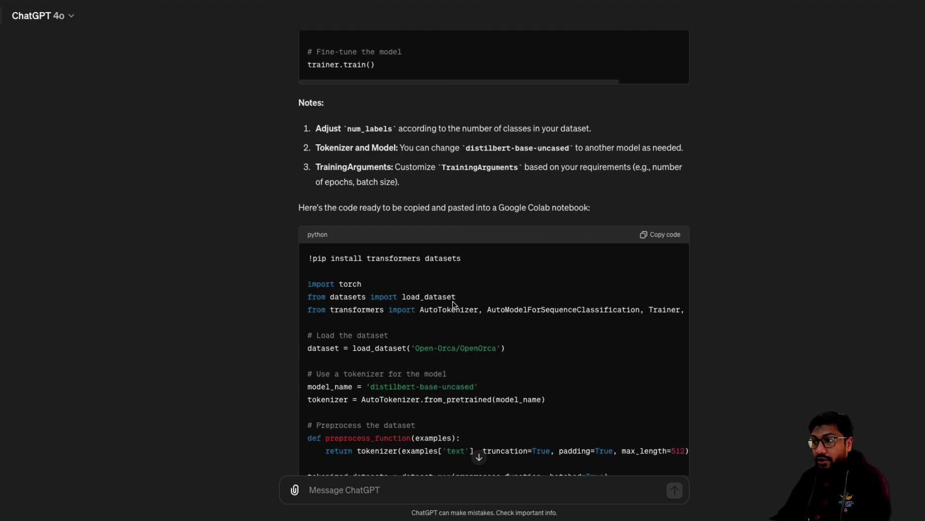
scroll(453, 301, "down", 9)
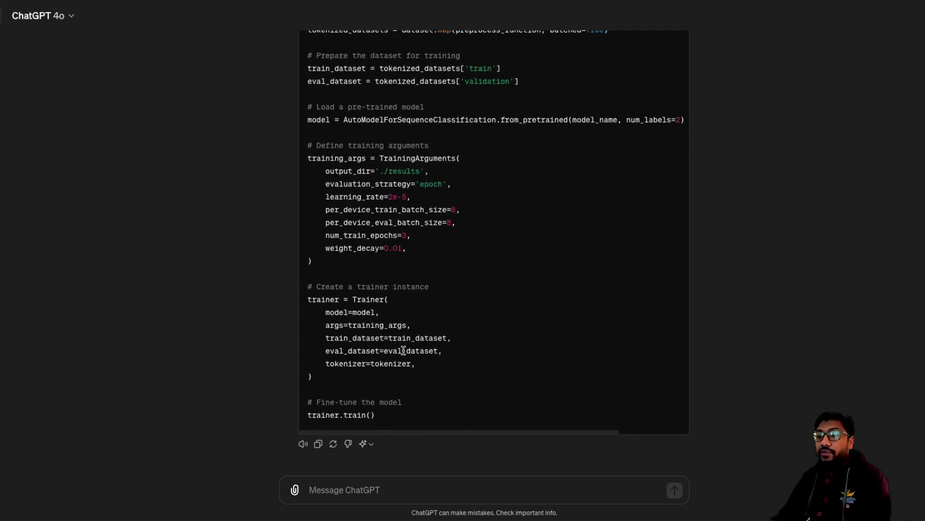
left_click_drag(388, 422, 287, 413)
left_click(470, 405)
left_click(403, 484)
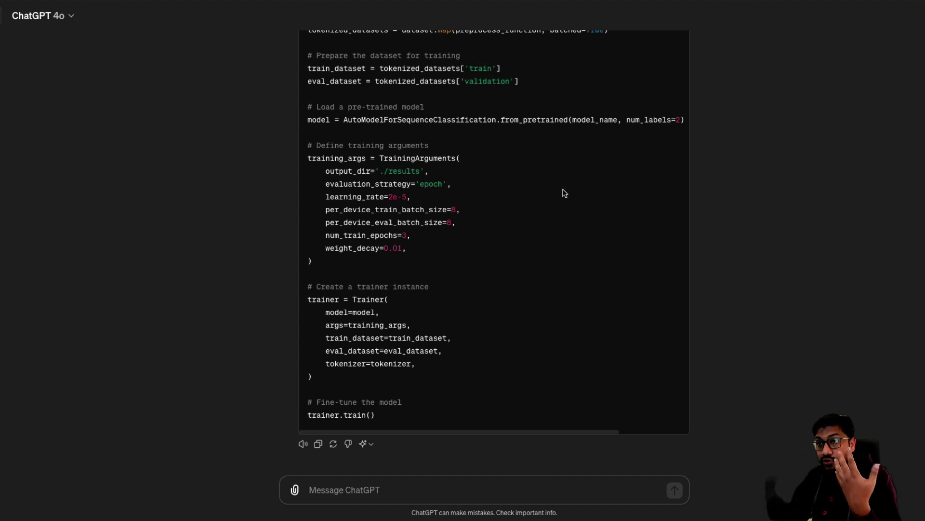
left_click(6, 34)
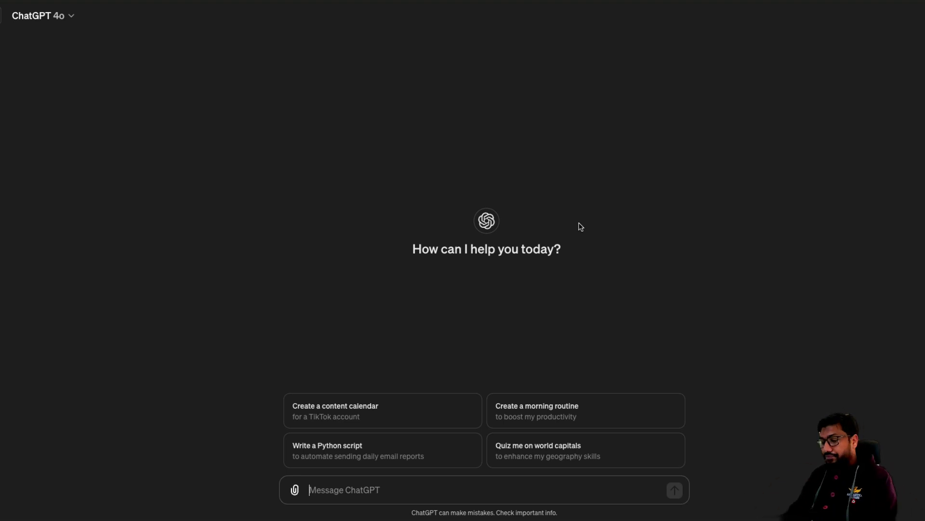
Request four detailed smartphone picks for India: dual-SIM, clean Android OS, budget 40000.
type("I want to buy")
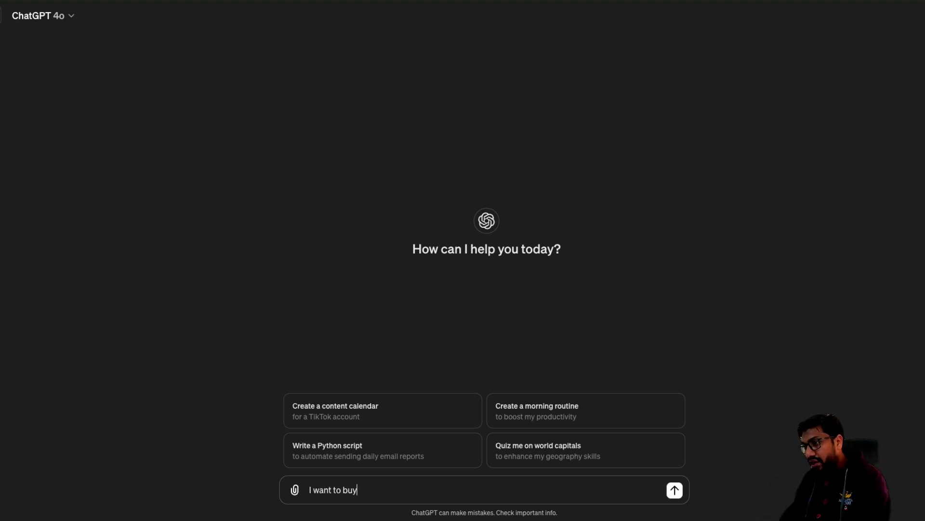
type(" a smartphone. I live in Ini")
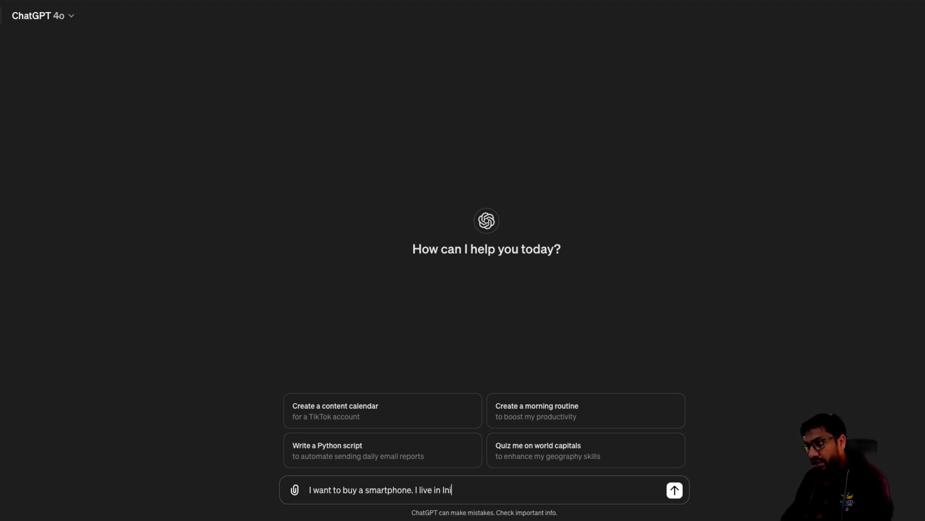
key("BackSpace")
type("dia and I prefer d")
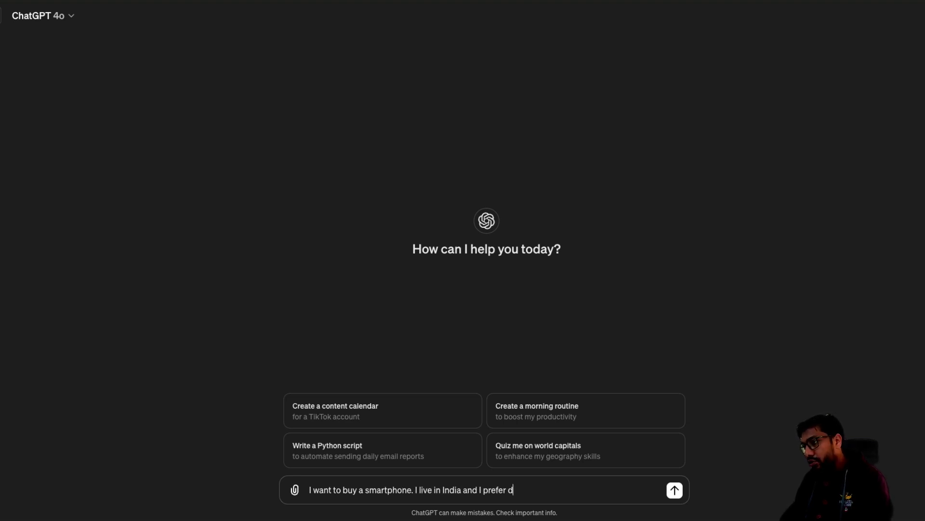
type("ual-sim hpon phone. I don't want to s")
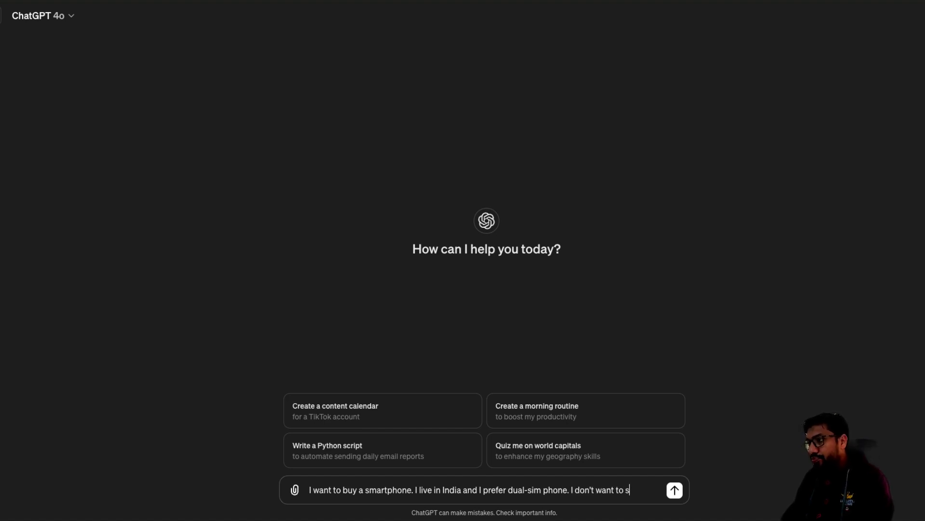
type("pend more than 35000")
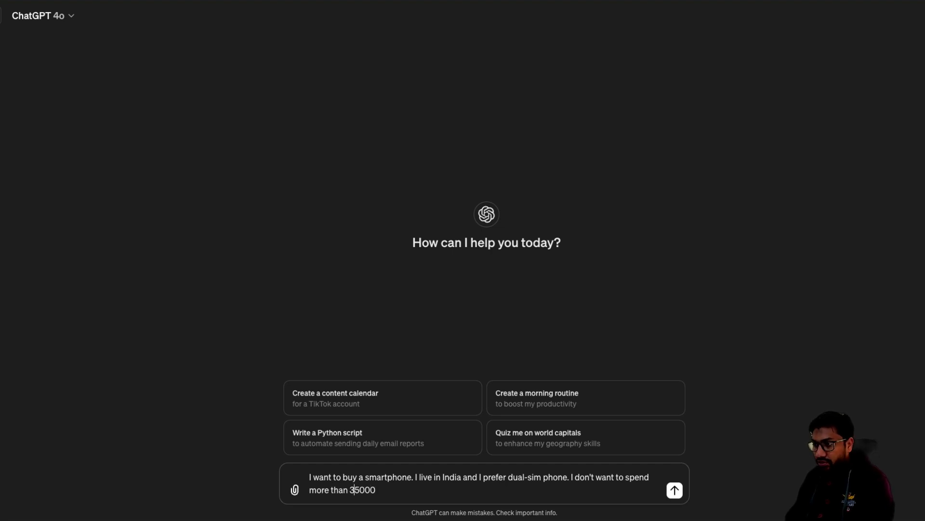
key("shift+Left")
key("shift+Left")
type("400")
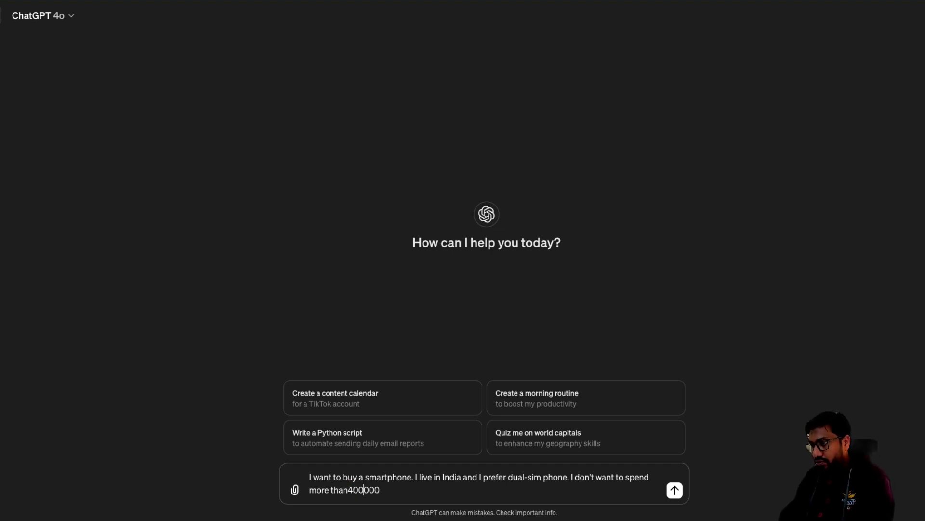
key("Left")
key("End")
type("and I'd prefer a cle")
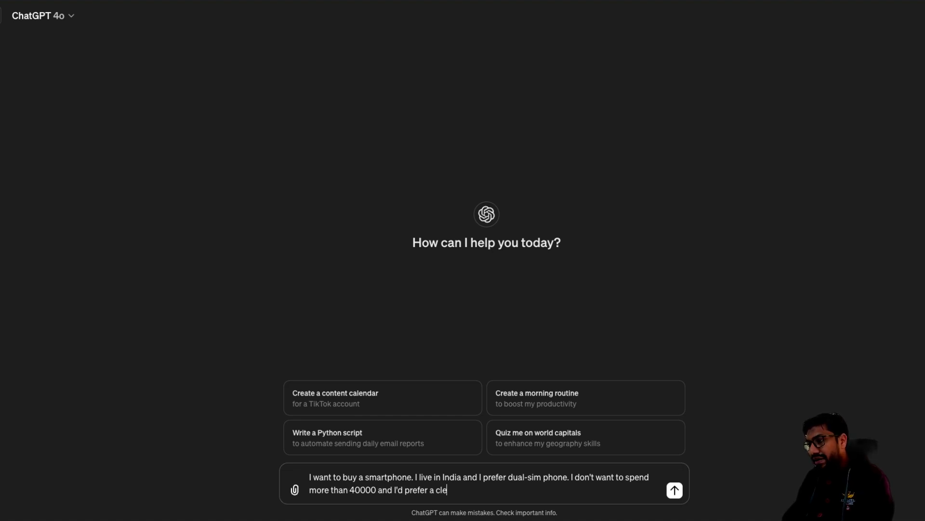
type("an Android OS (")
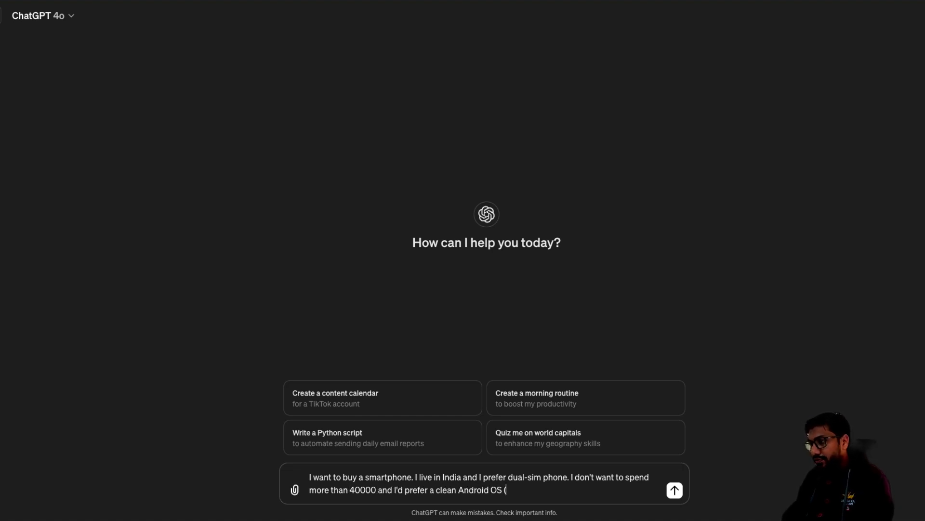
type("haha i ca")
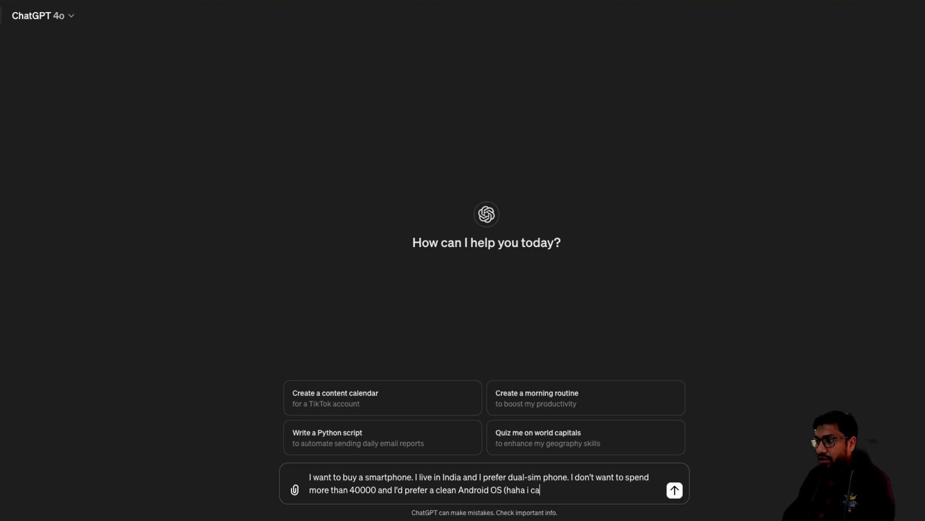
type("n't afford an iPhone")
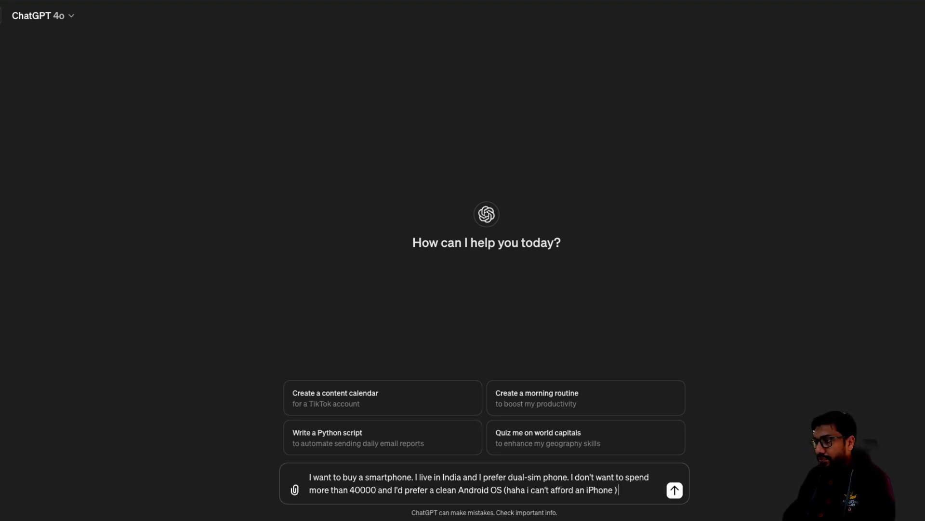
type(" ) sugges")
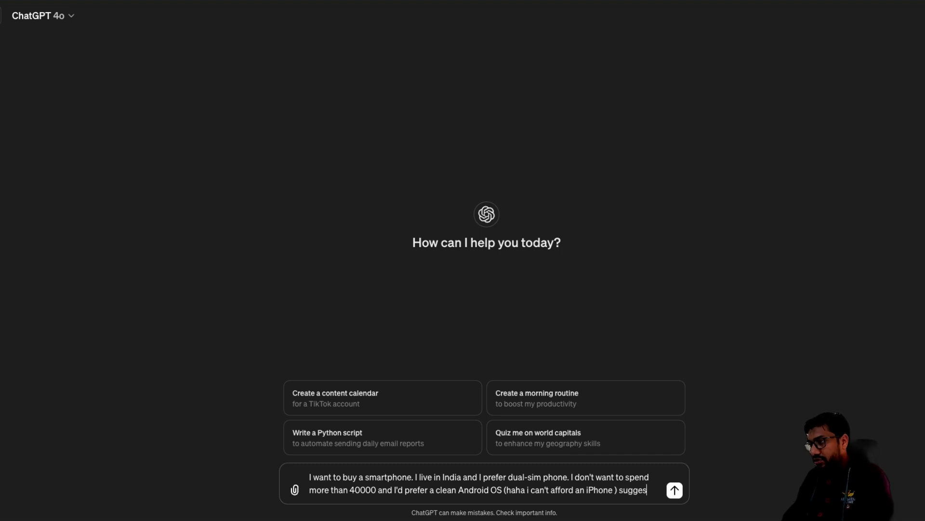
type("t me 4 optiins f")
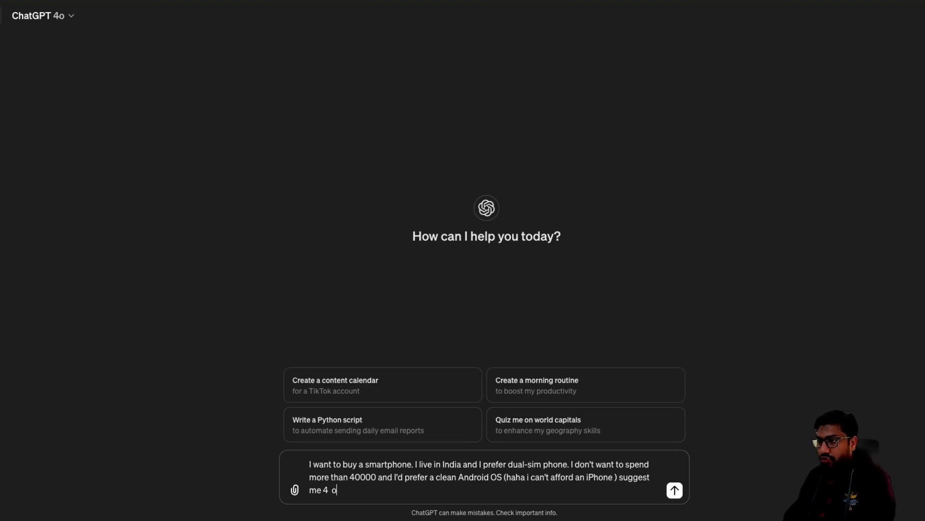
key("BackSpace")
key("BackSpace")
key("BackSpace")
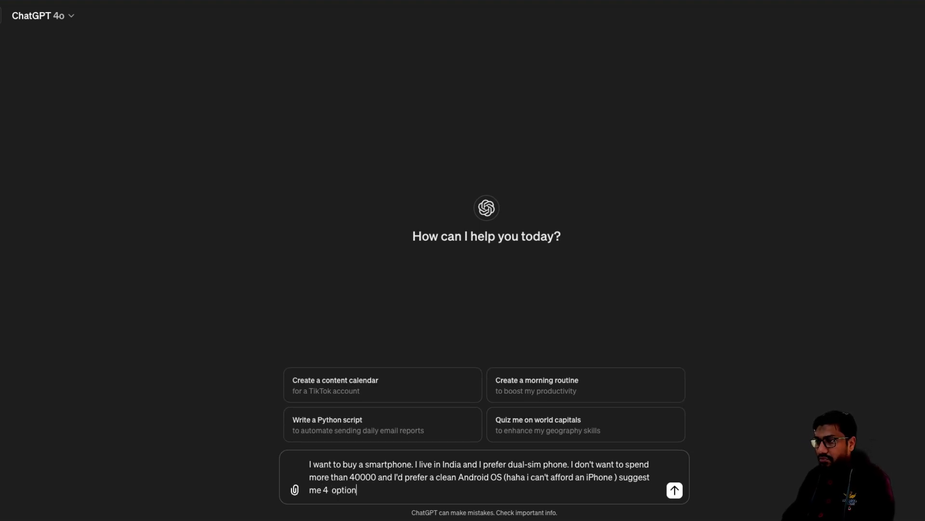
type("s with details")
key("Return")
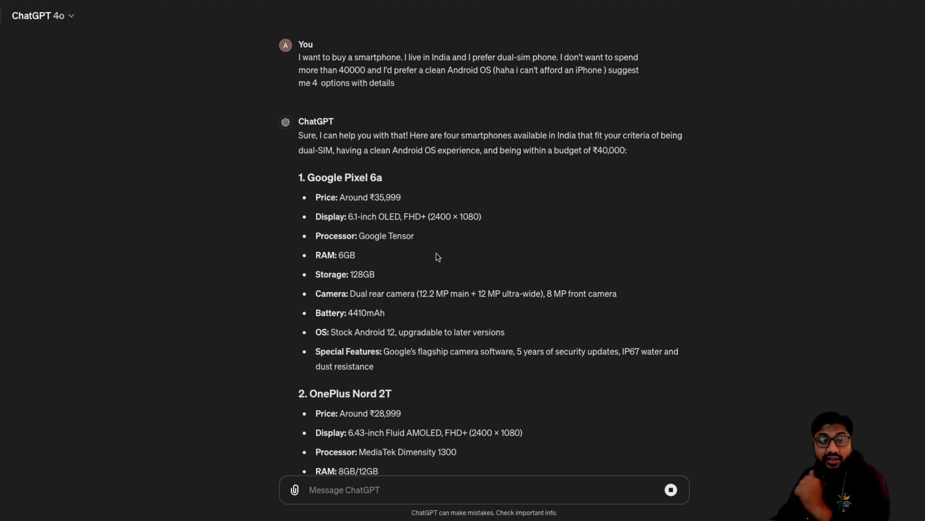
Read the finished list of four phones, Google Pixel 6a through Motorola Edge 30.
scroll(400, 231, "up", 2)
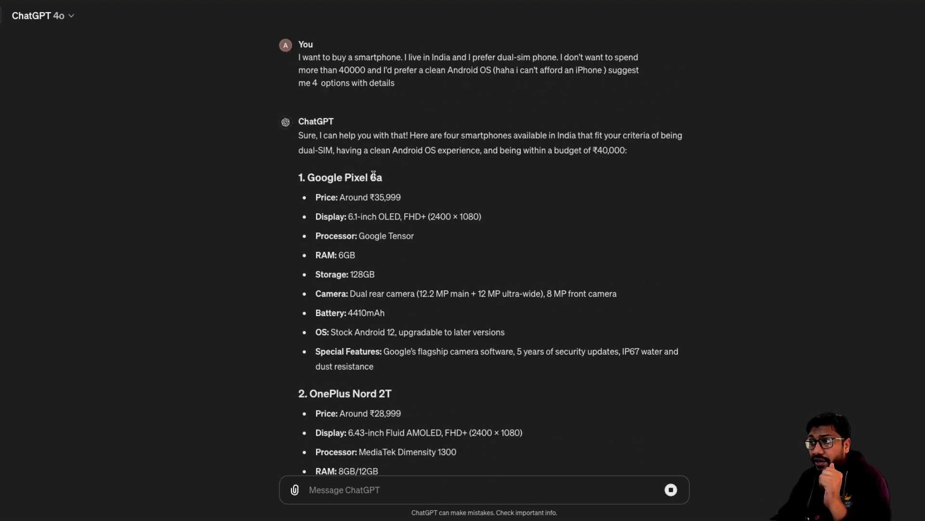
scroll(417, 210, "down", 3)
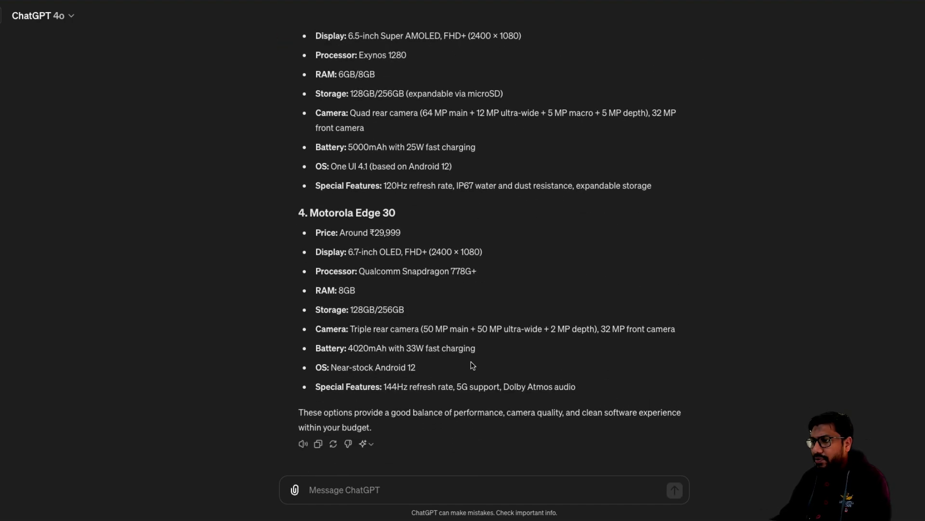
left_click(308, 489)
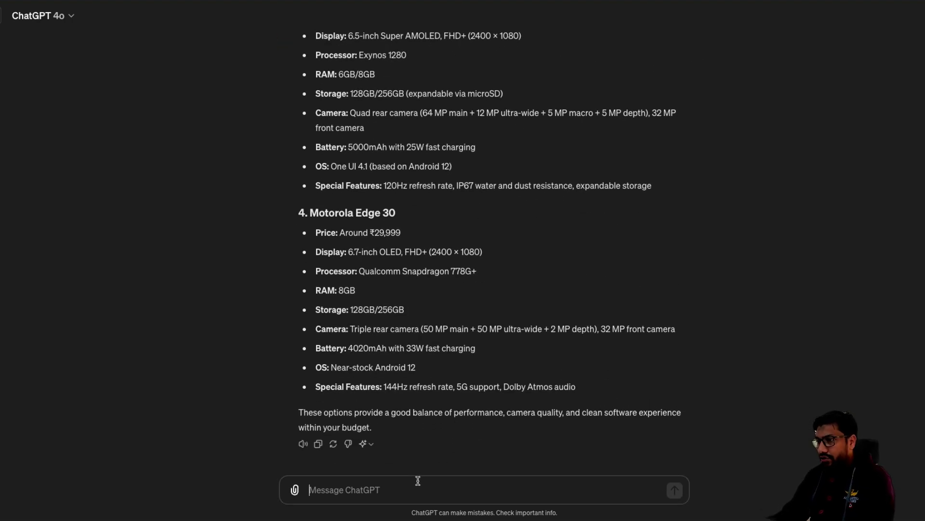
Send 'I don't see any reference links', then inspect the first Amazon India link.
type("I don't see any reference links")
key("Return")
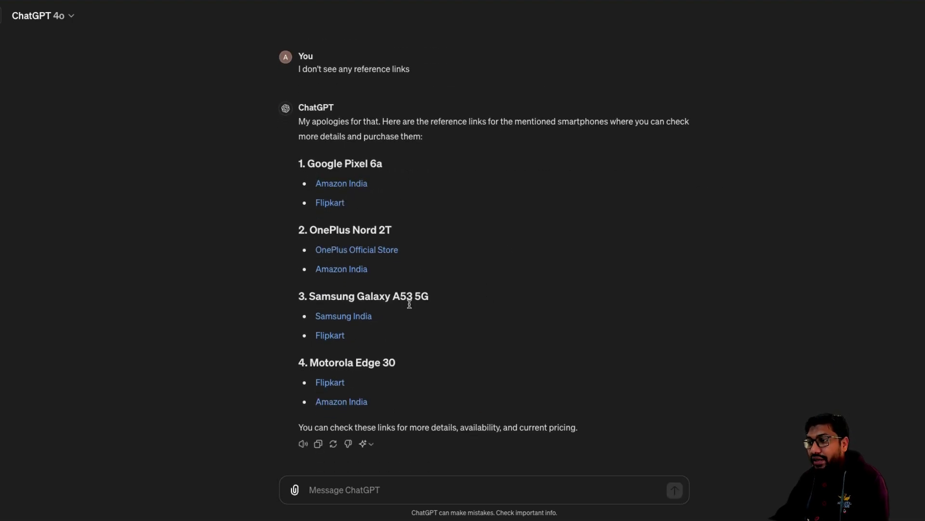
right_click(318, 184)
left_click(321, 177)
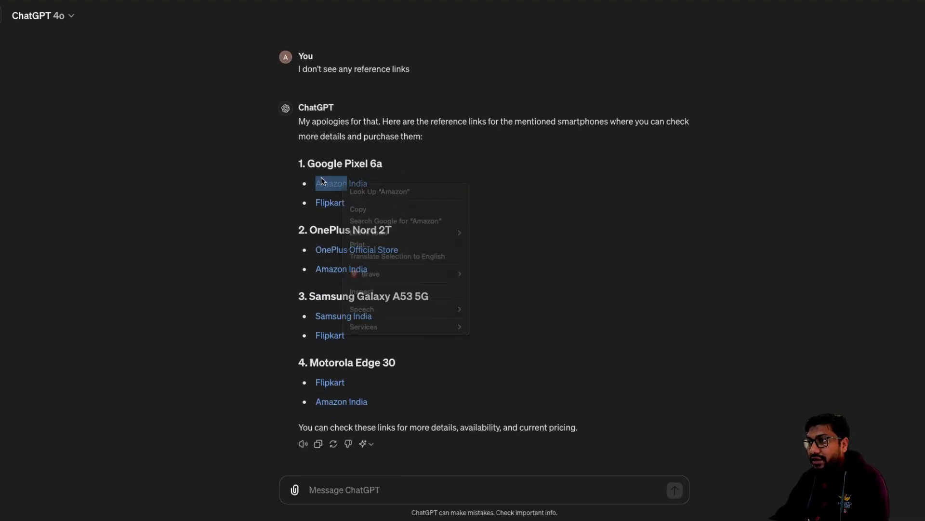
right_click(331, 184)
left_click(332, 184)
double_click(354, 183)
right_click(331, 184)
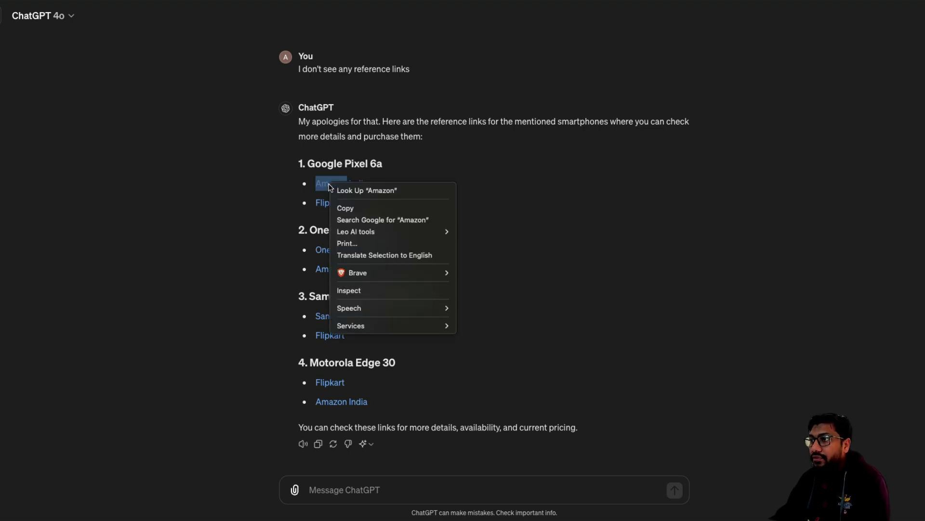
left_click(482, 174)
Try selecting and opening the Motorola Edge 30 Amazon India link.
triple_click(340, 402)
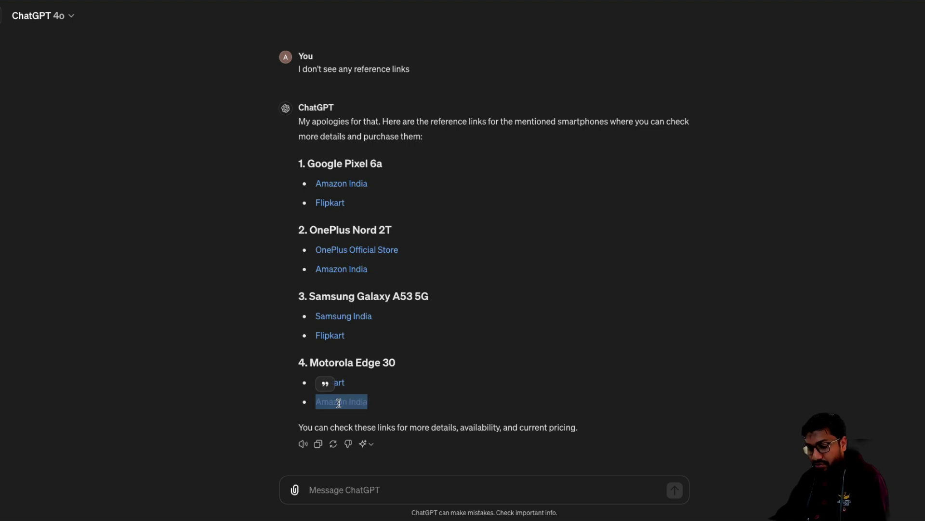
left_click(338, 403)
double_click(335, 400)
right_click(335, 400)
right_click(333, 402)
right_click(331, 403)
key("Escape")
triple_click(343, 386)
left_click(363, 389)
triple_click(346, 405)
left_click(345, 407)
Reselect the top Amazon India link and look back at the Pixel 6a entry.
triple_click(344, 185)
double_click(359, 184)
triple_click(359, 185)
left_click(463, 198)
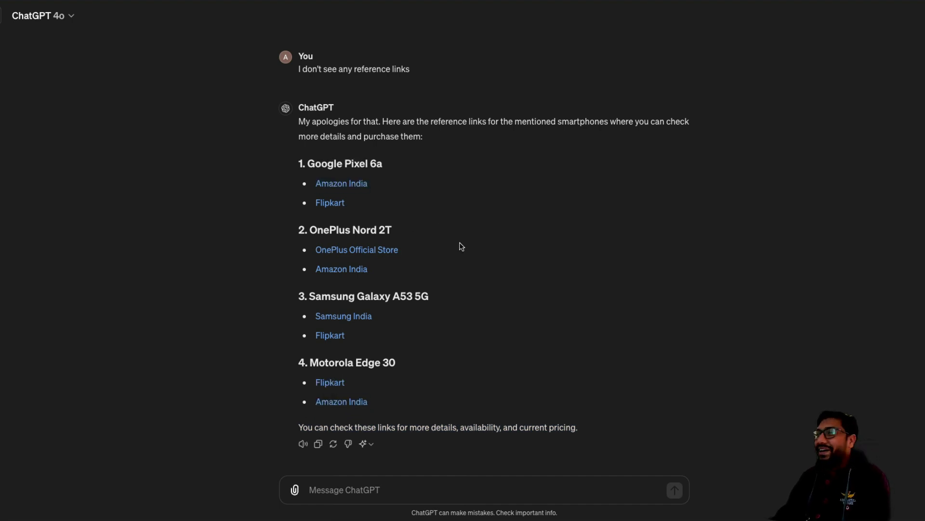
scroll(461, 246, "up", 4)
scroll(462, 246, "up", 2)
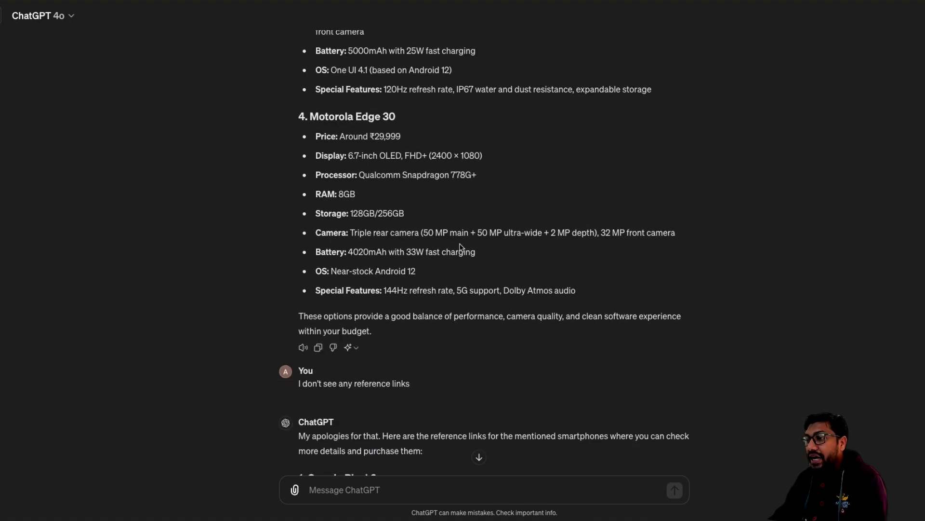
scroll(461, 248, "down", 6)
left_click_drag(340, 163, 461, 161)
left_click(462, 162)
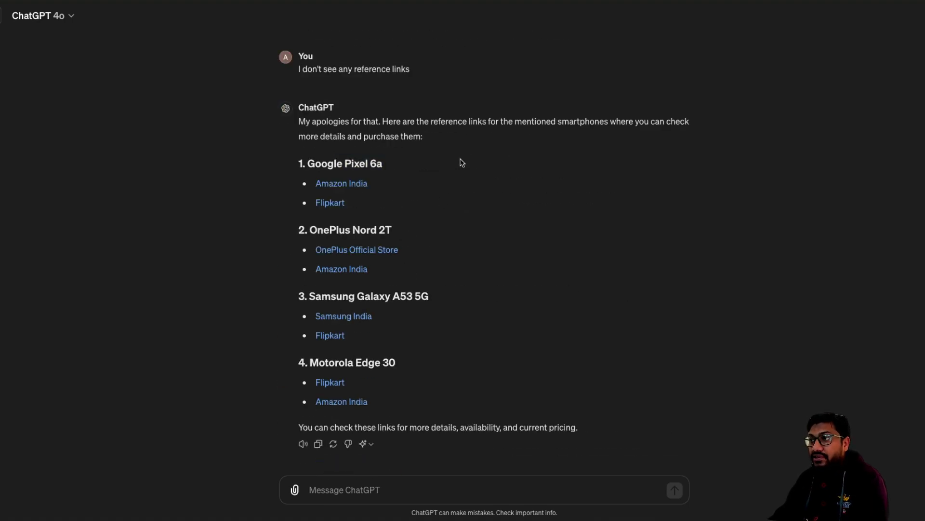
Ask ChatGPT 'What about Pixel 7a'.
left_click(378, 479)
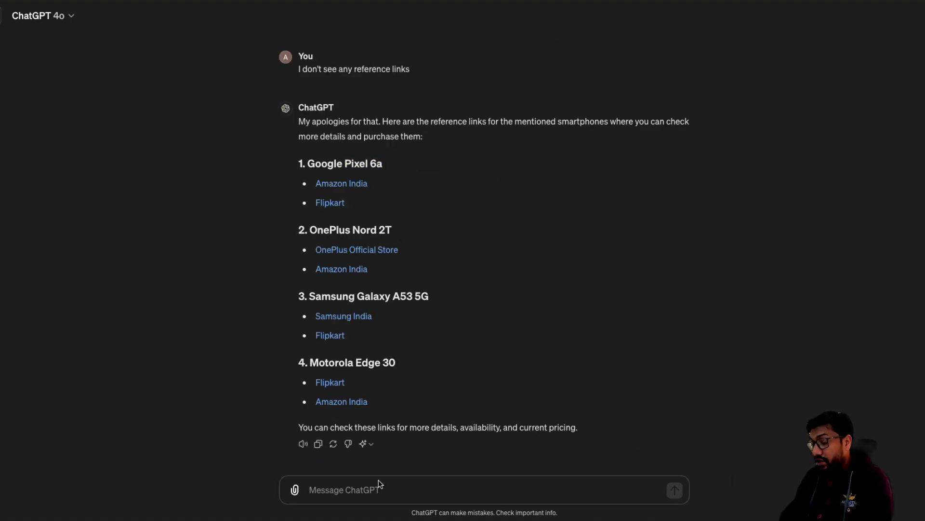
type("What about Pixel 7a")
key("Return")
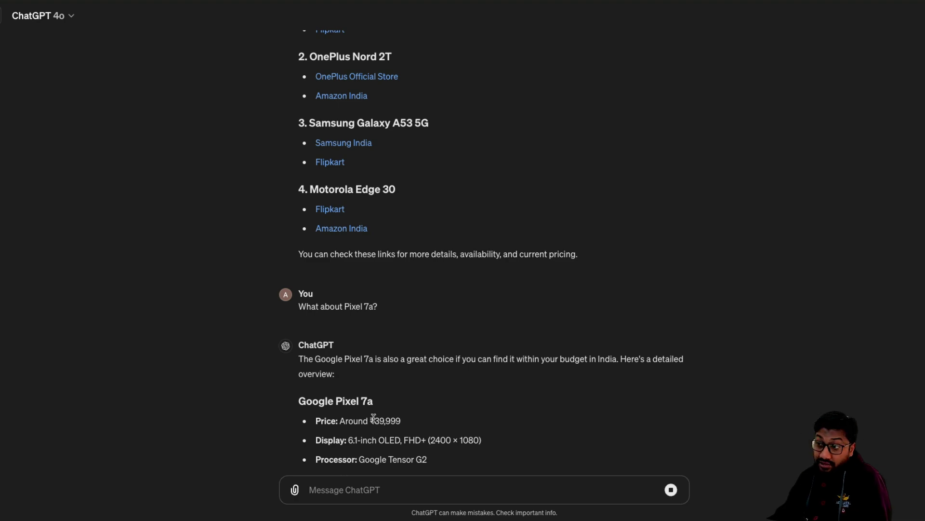
Review the Pixel 7a reply's Amazon India link and specs: Google Tensor G2, 8GB RAM.
scroll(425, 416, "up", 15)
scroll(443, 409, "up", 6)
scroll(401, 203, "down", 15)
left_click(332, 381)
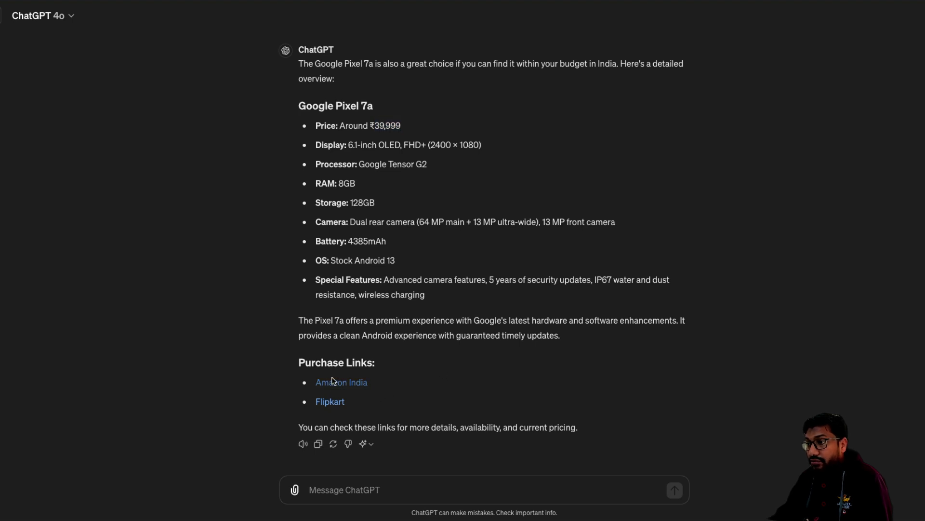
left_click(343, 381)
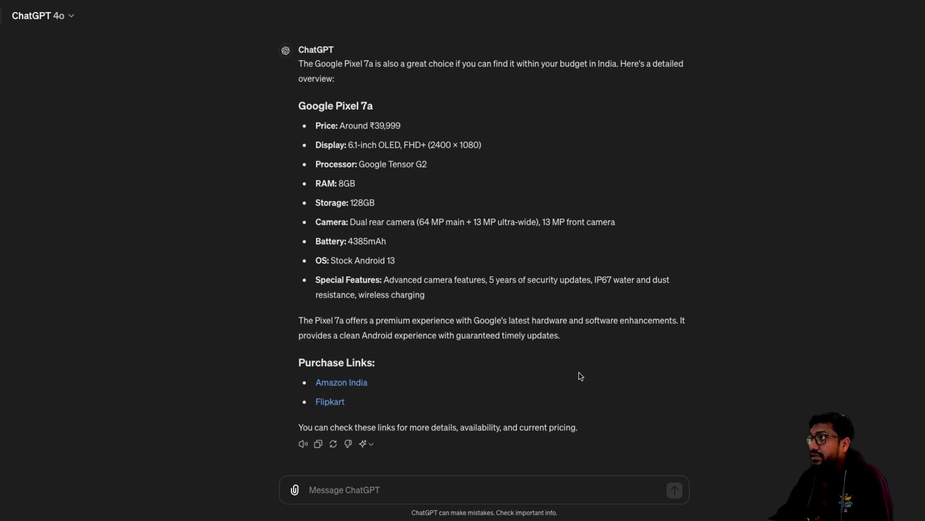
scroll(473, 366, "up", 1)
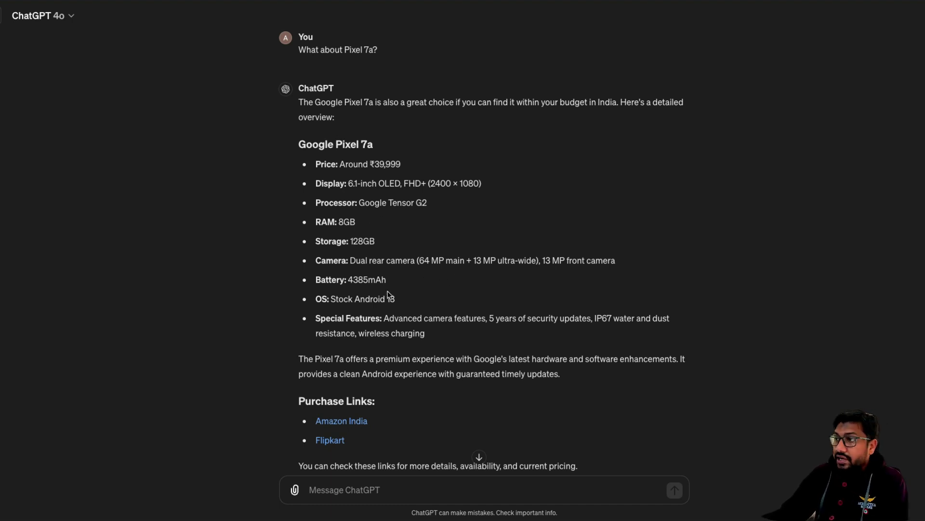
left_click_drag(359, 203, 479, 206)
left_click_drag(304, 225, 537, 221)
left_click(479, 305)
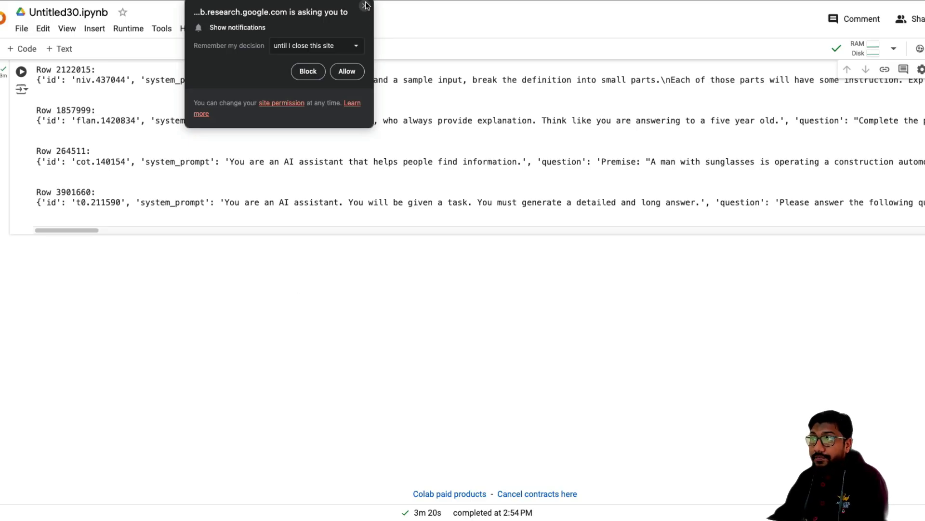
left_click(364, 5)
scroll(378, 269, "up", 4)
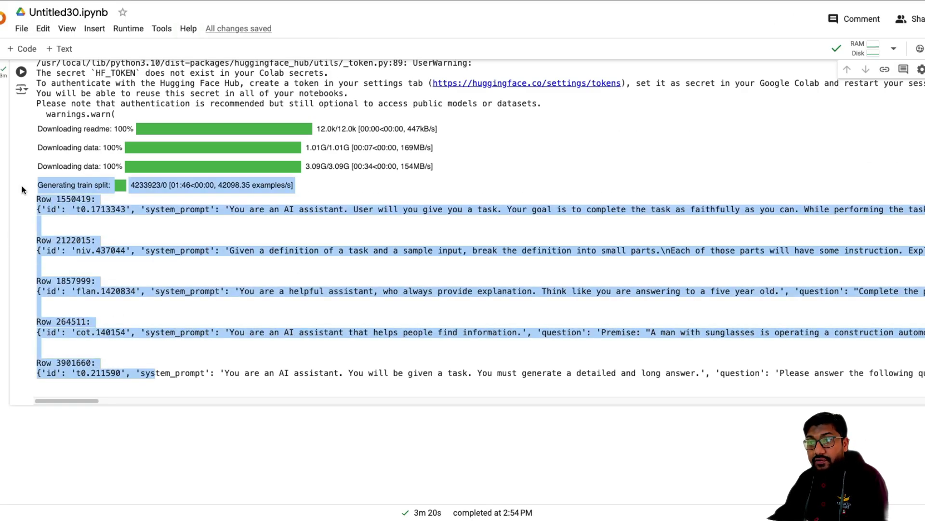
Select the printed OpenOrca sample rows, Row 1550419 through Row 3901660, in the output.
left_click_drag(47, 199, 149, 335)
left_click(150, 335)
left_click_drag(46, 199, 144, 374)
left_click(258, 319)
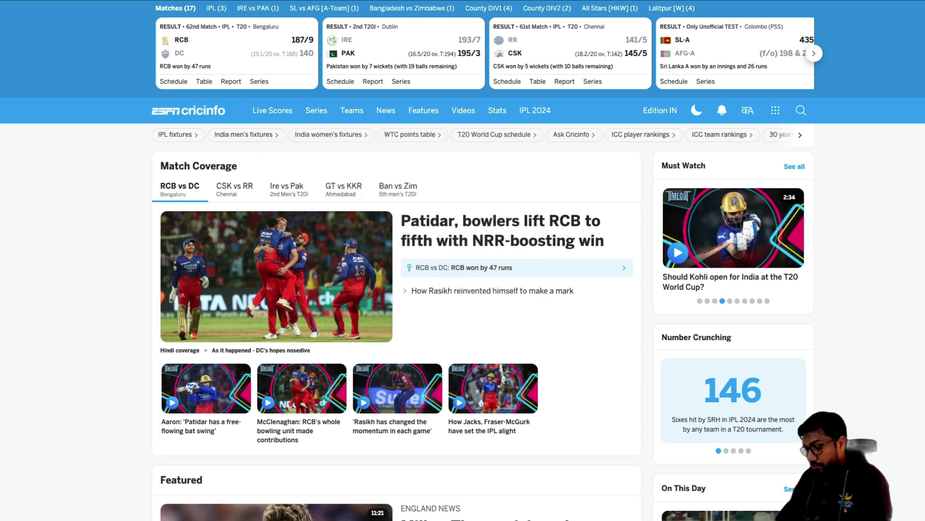
Search 'movie reviews' and open the ETimes movie reviews result.
key("ctrl+l")
type("movie reviews")
key("Return")
left_click(217, 139)
Screenshot the Hindi, Kannada and English critic ratings for a fresh ChatGPT chat.
scroll(721, 206, "down", 15)
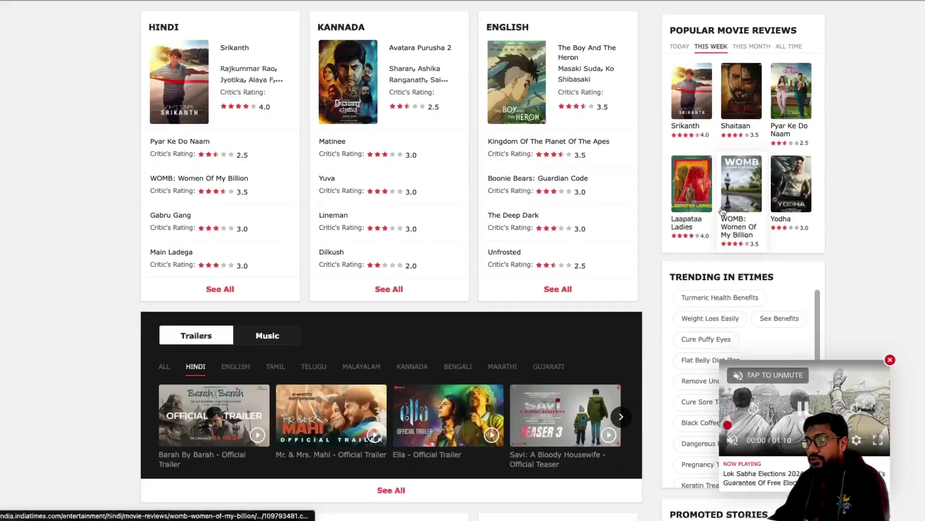
scroll(722, 211, "down", 10)
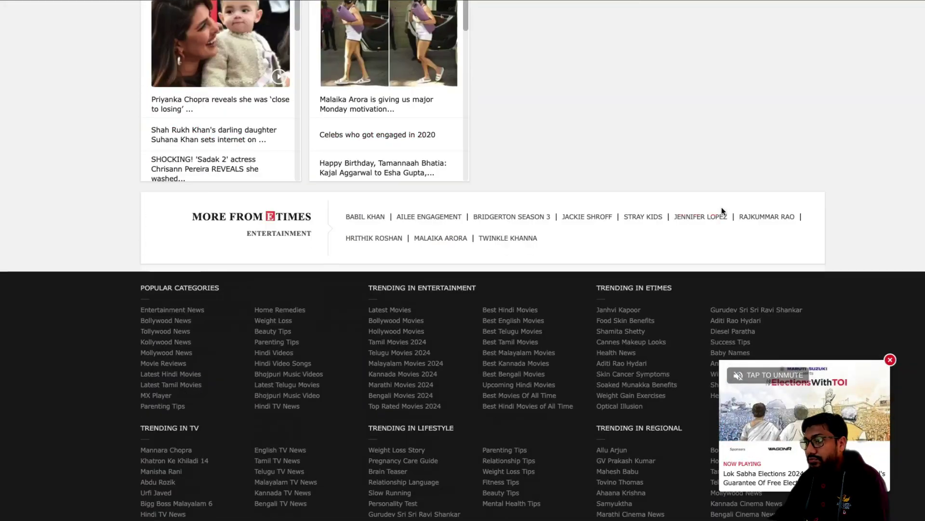
scroll(722, 211, "up", 20)
scroll(723, 213, "down", 5)
scroll(723, 213, "up", 1)
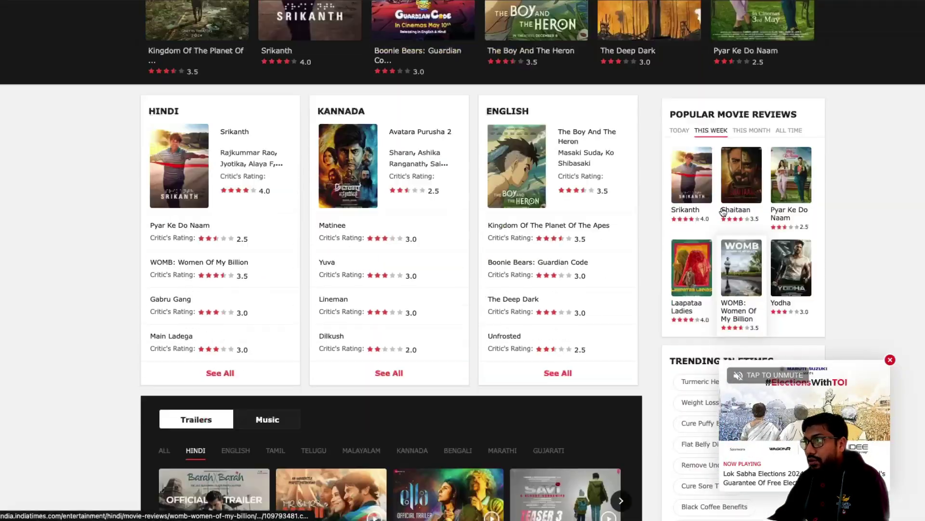
scroll(723, 212, "down", 2)
scroll(723, 211, "up", 2)
key("super+shift+4")
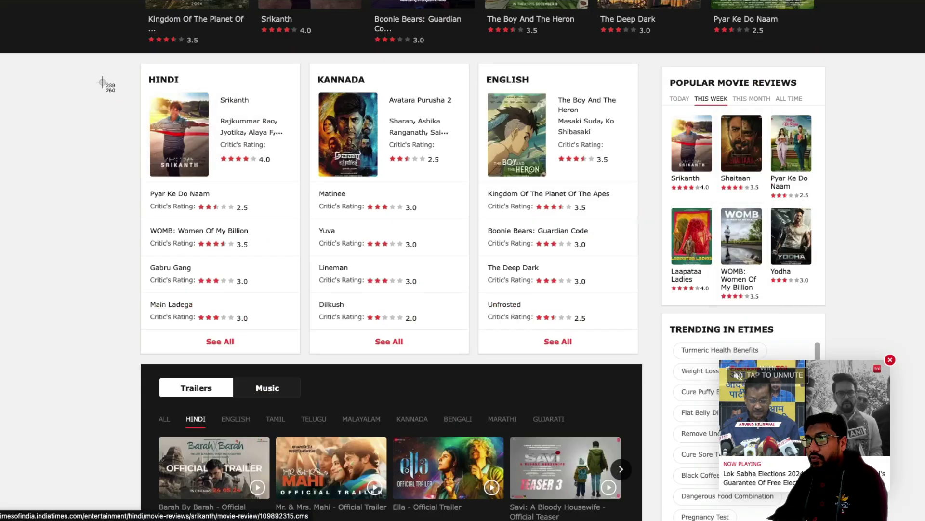
left_click_drag(125, 61, 650, 361)
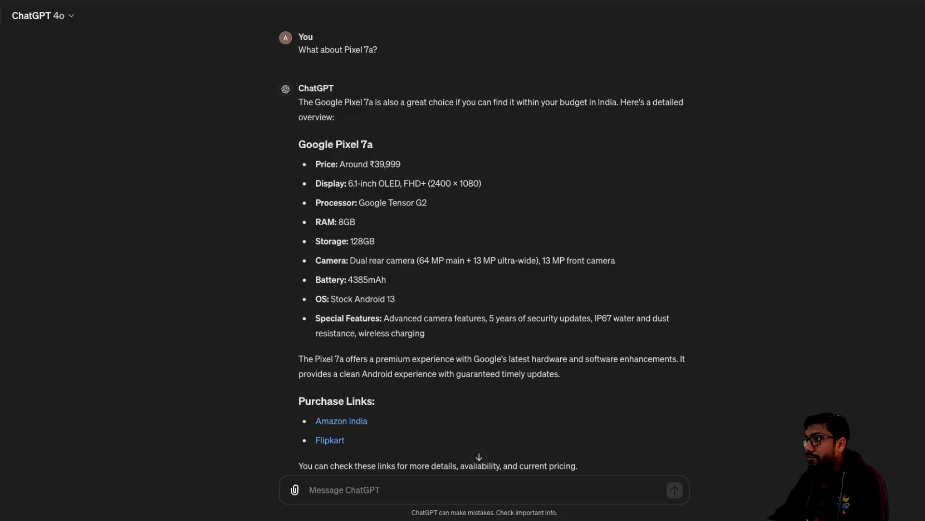
key("super+shift+o")
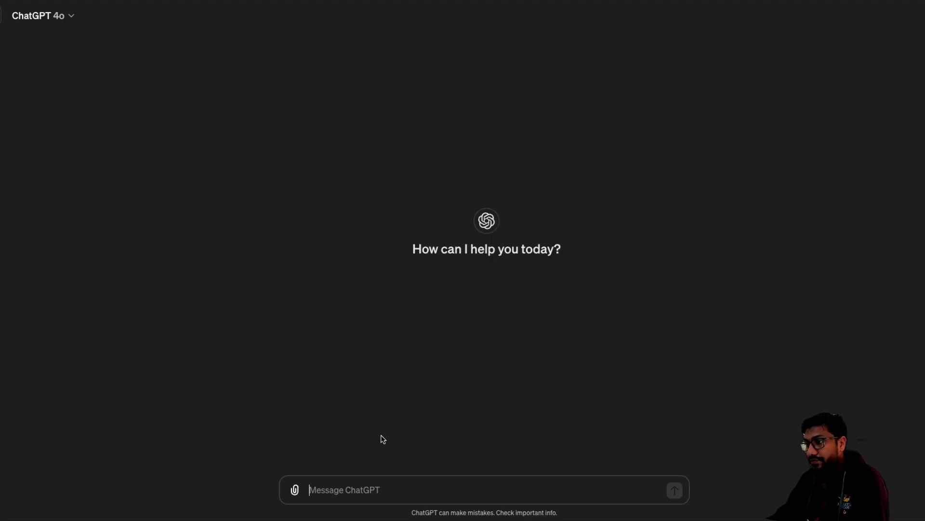
Paste the ratings screenshot, ask for it in proper JSON format, and copy the code.
key("super+v")
type("Give me all these in a proper json format")
key("Return")
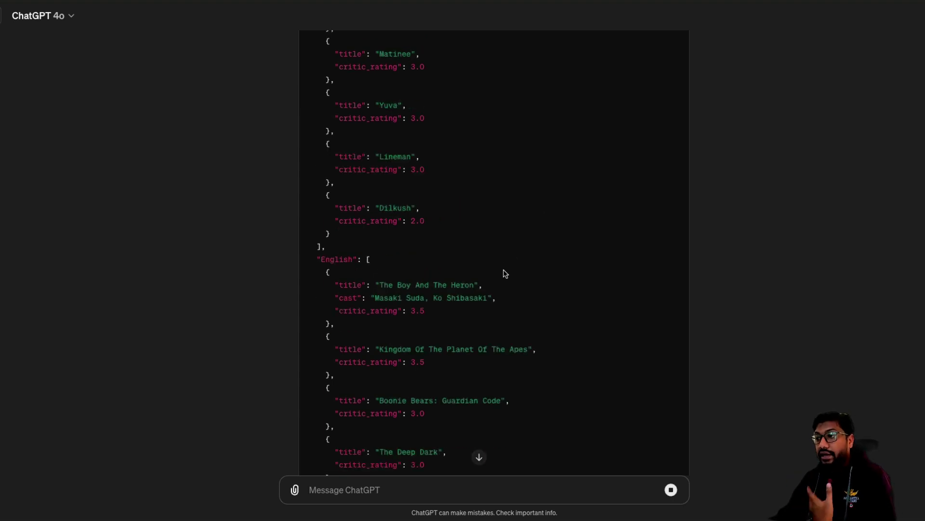
scroll(505, 266, "up", 15)
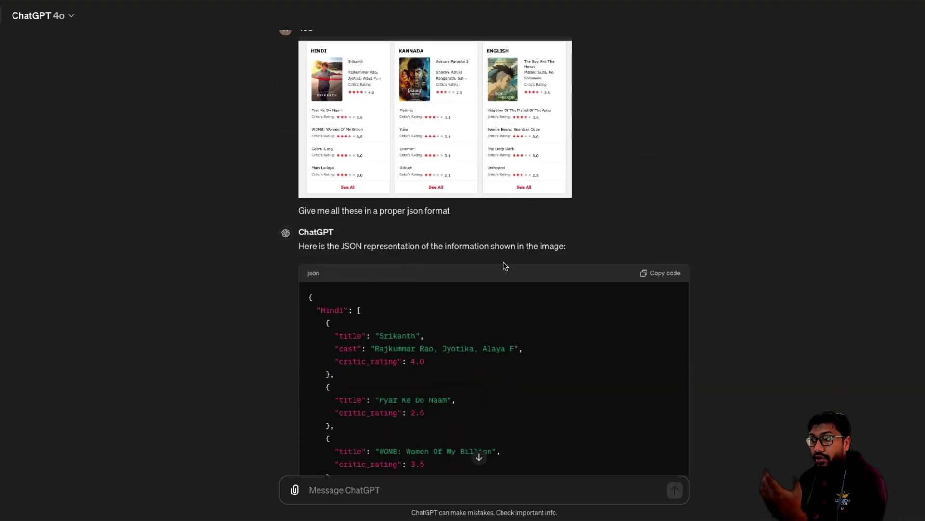
left_click(667, 274)
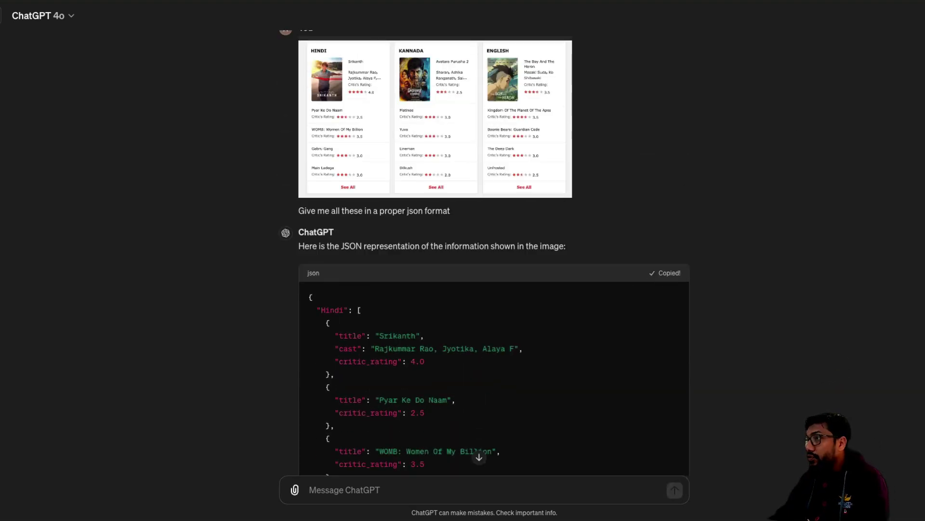
key("ctrl+t")
Paste the movie-review JSON into JSON Formatter, validate it and beautify it.
type("jsonformatter")
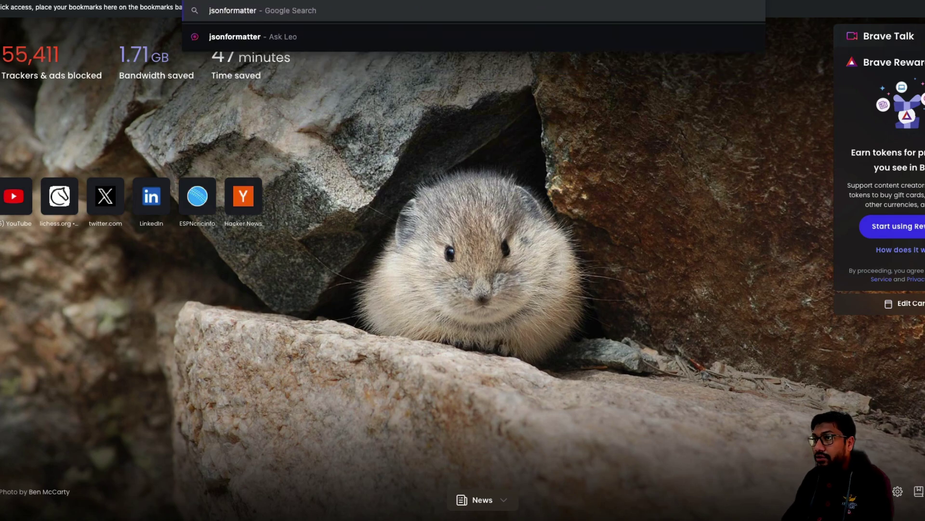
key("Return")
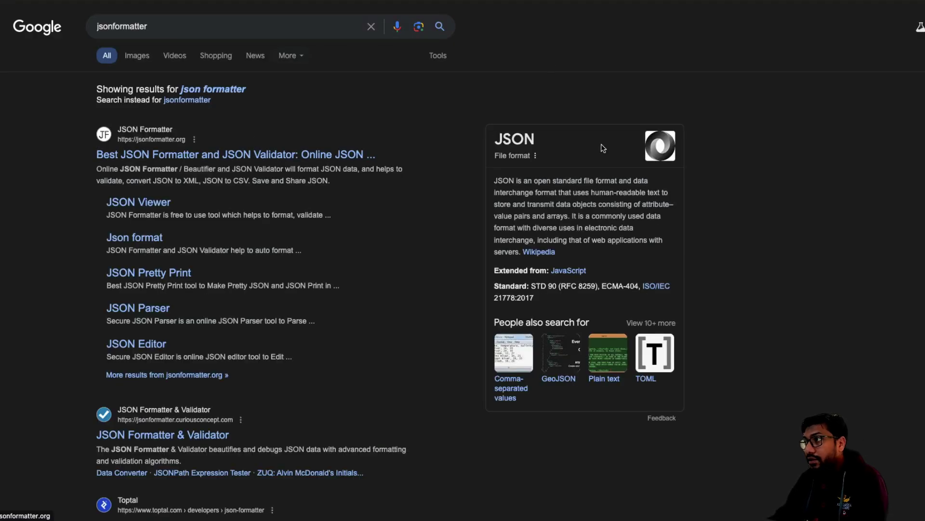
key("ctrl+v")
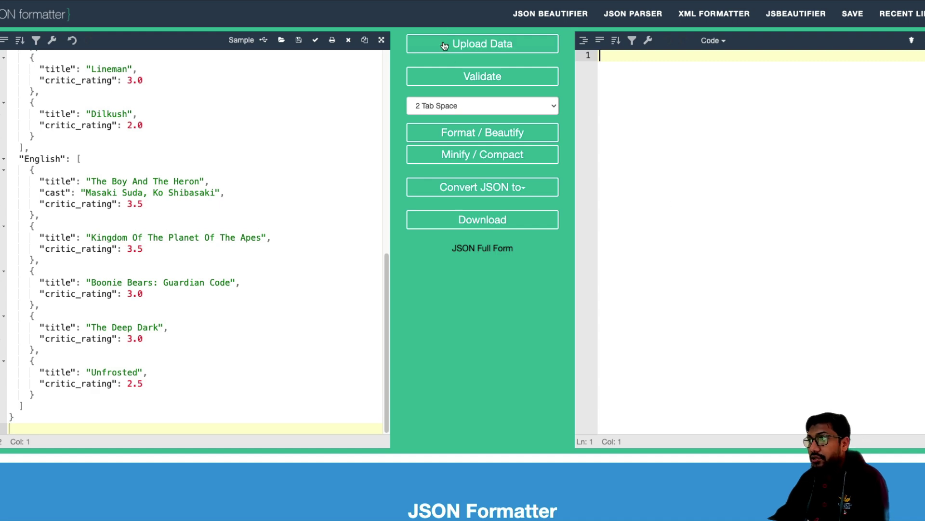
left_click(487, 77)
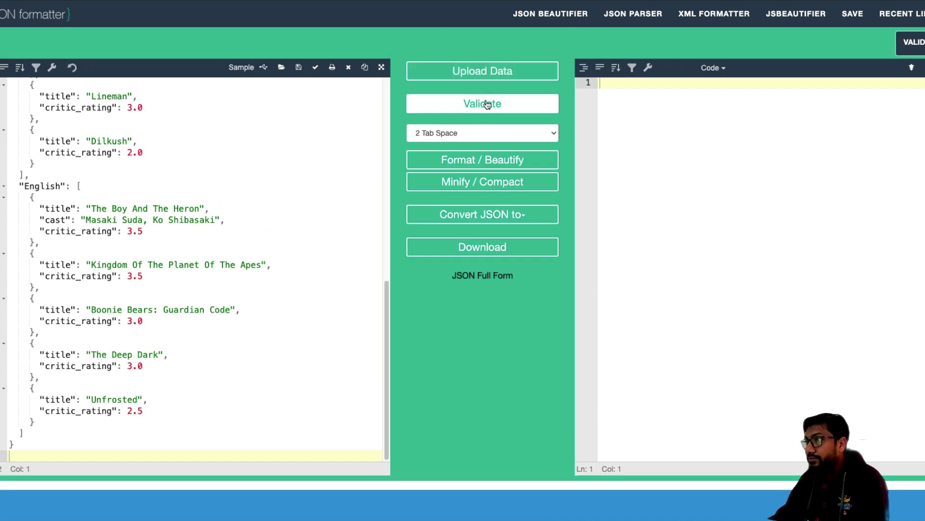
left_click(490, 159)
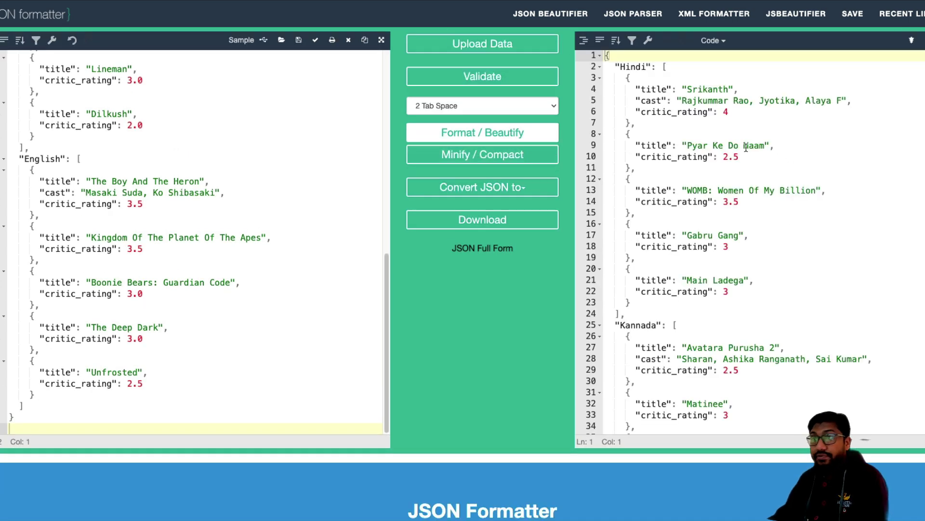
Compare the Hindi, Kannada and English keys and the Pyar Ke Do Naam entry in both panes.
scroll(746, 147, "down", 10)
scroll(746, 148, "up", 10)
scroll(153, 186, "up", 10)
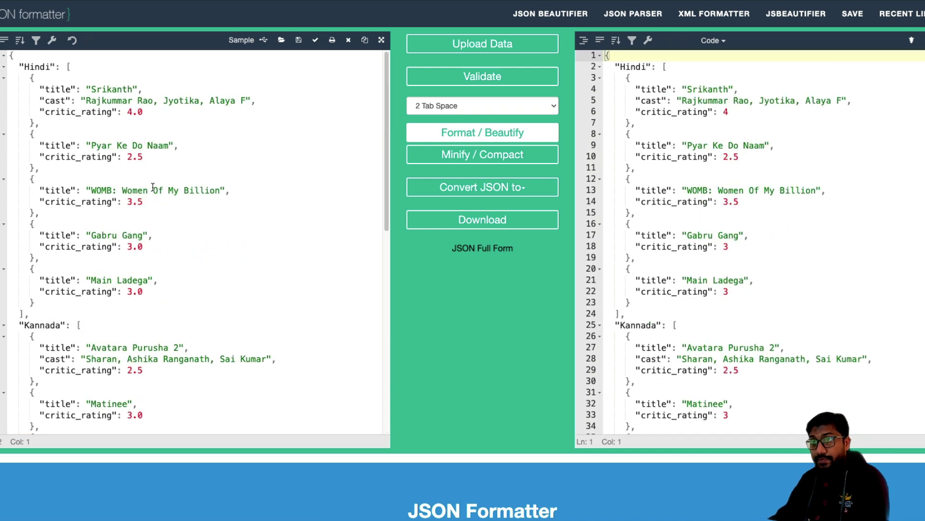
double_click(37, 67)
double_click(42, 325)
scroll(39, 313, "down", 3)
scroll(39, 314, "down", 4)
double_click(46, 356)
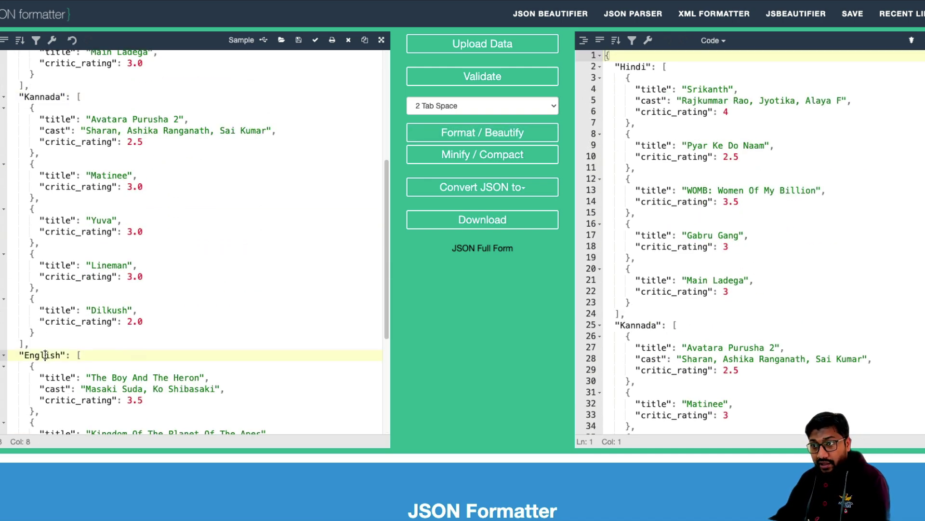
scroll(95, 316, "up", 7)
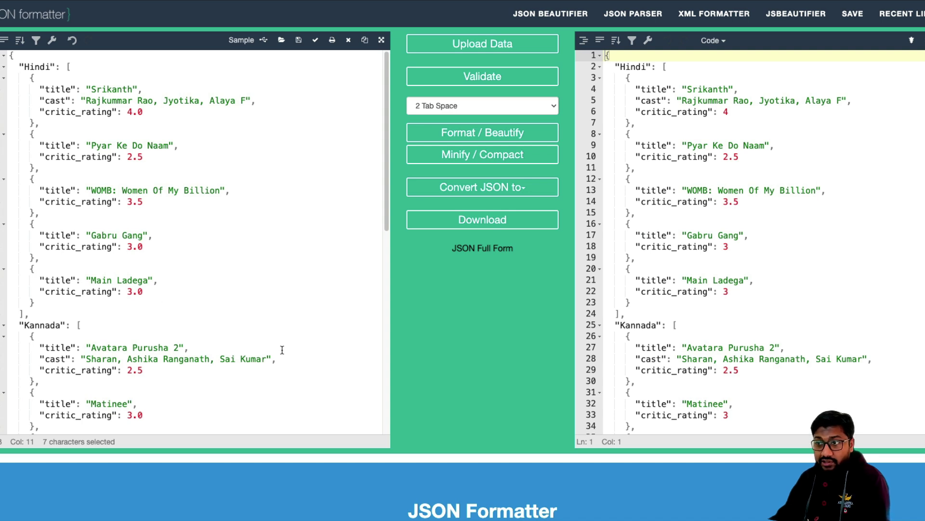
double_click(100, 89)
double_click(122, 145)
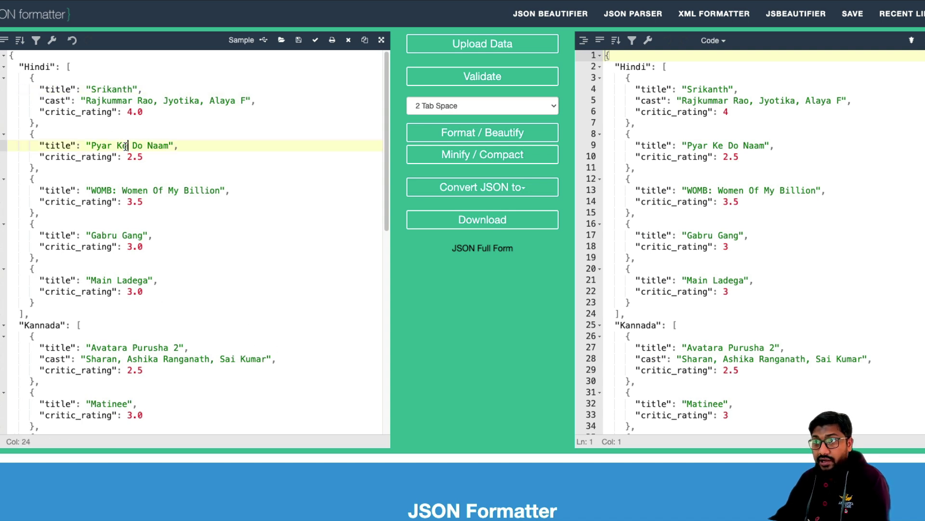
scroll(186, 208, "down", 2)
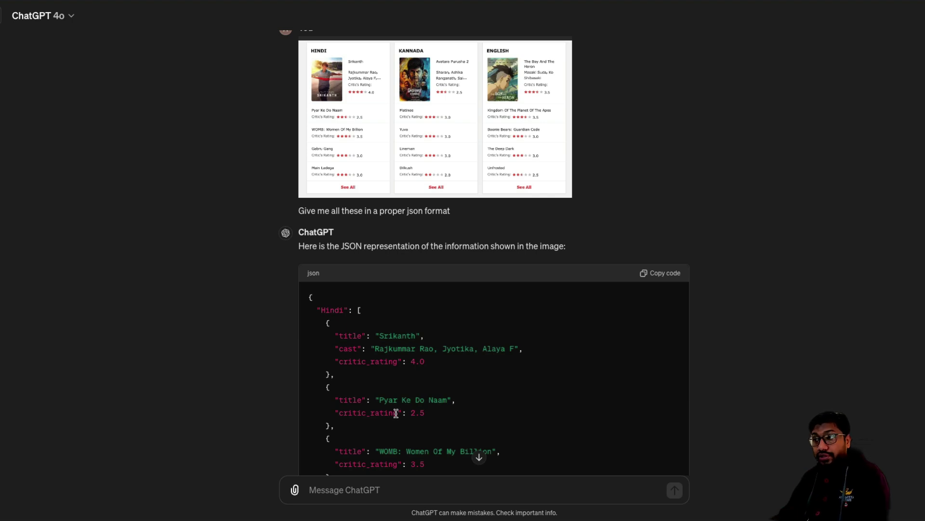
Copy the ratings JSON code block from ChatGPT's reply.
scroll(550, 362, "down", 12)
scroll(549, 361, "up", 3)
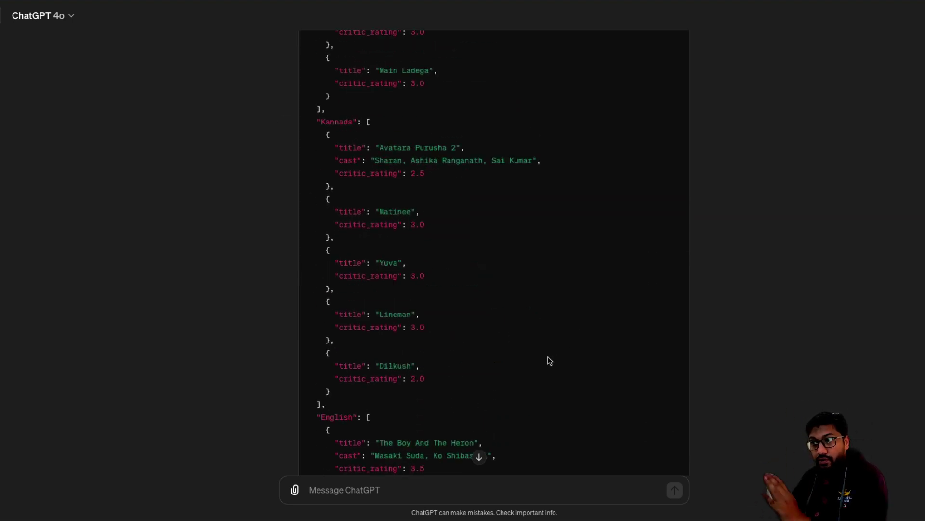
scroll(549, 360, "up", 10)
left_click(645, 230)
In a new chat, paste the JSON and ask to add a low/high/medium critic-rating field to each entry.
left_click(1, 17)
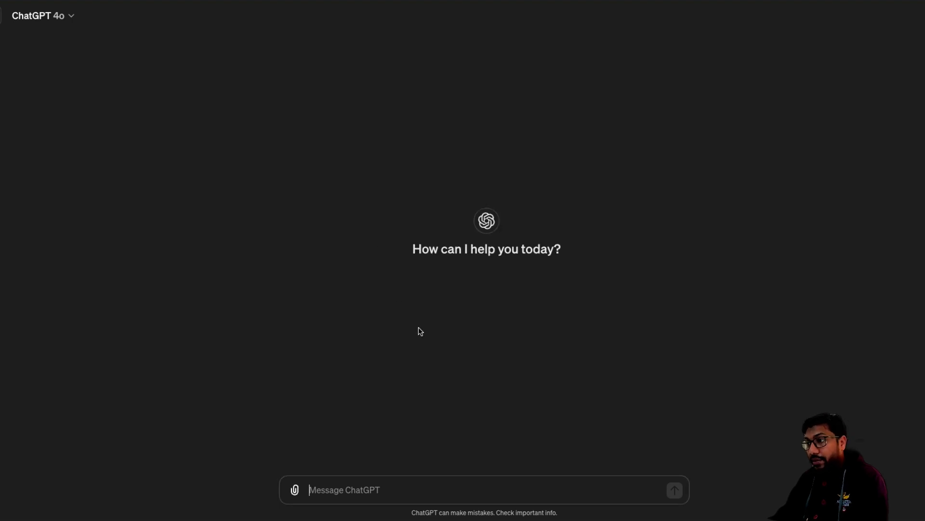
key("ctrl+v")
key("shift+Return")
type("Thi")
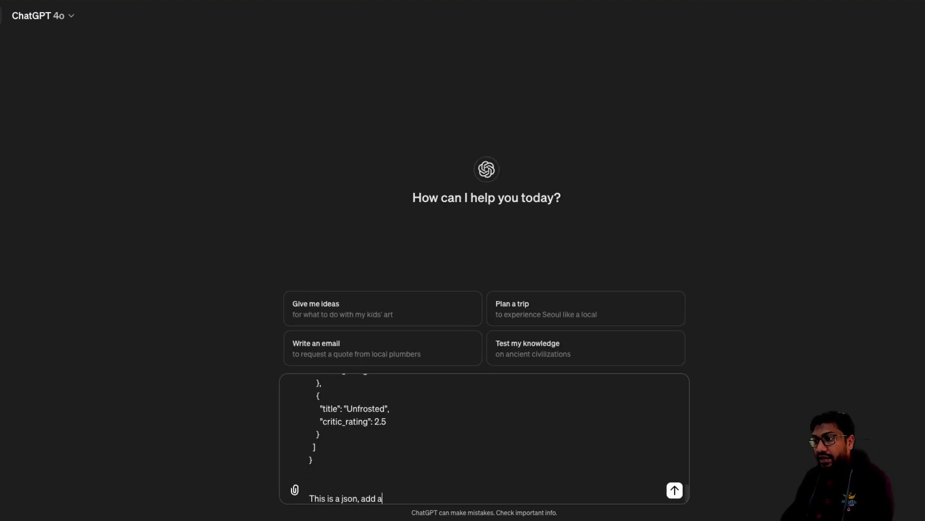
type("s is a json, add a new fieled t")
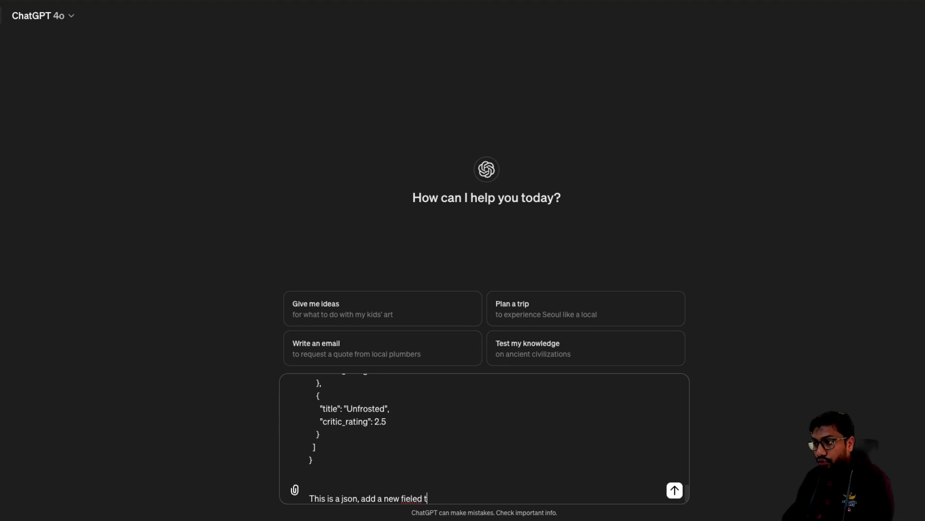
type("o each of the")
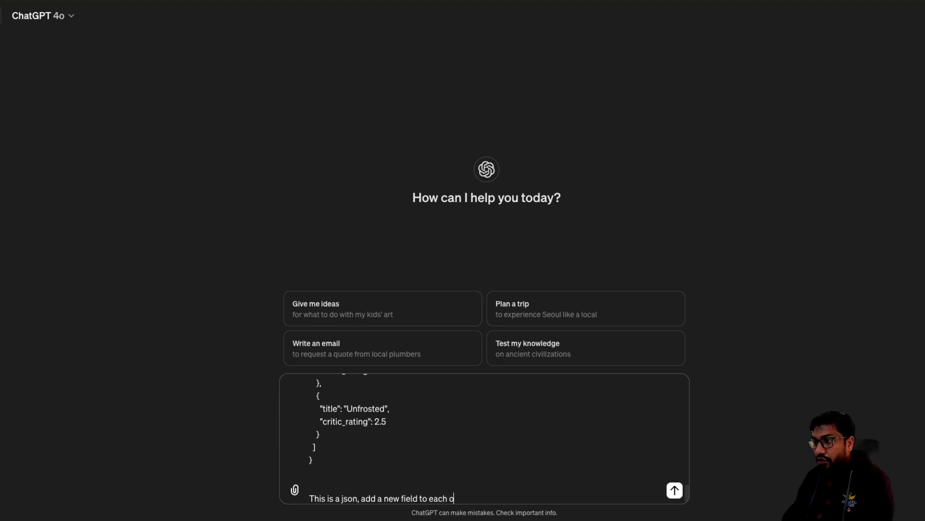
type("then include the va")
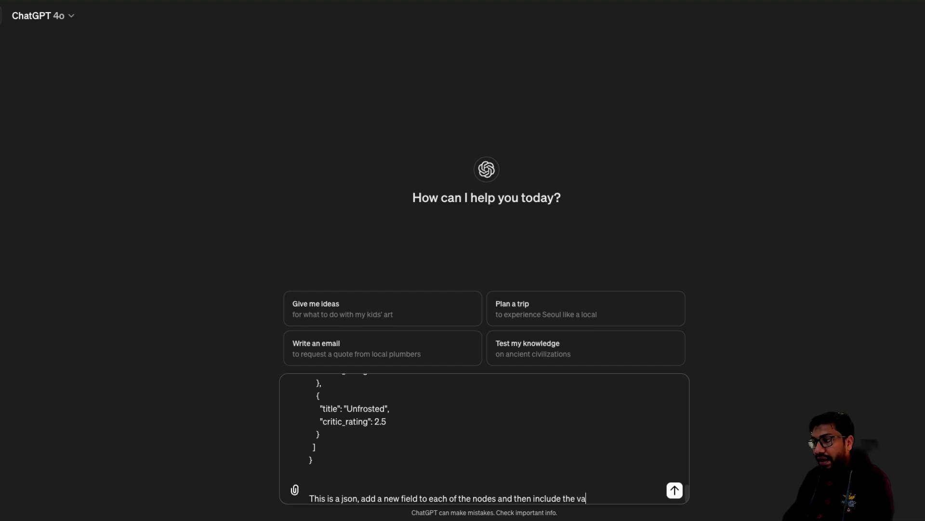
type("lue if the c")
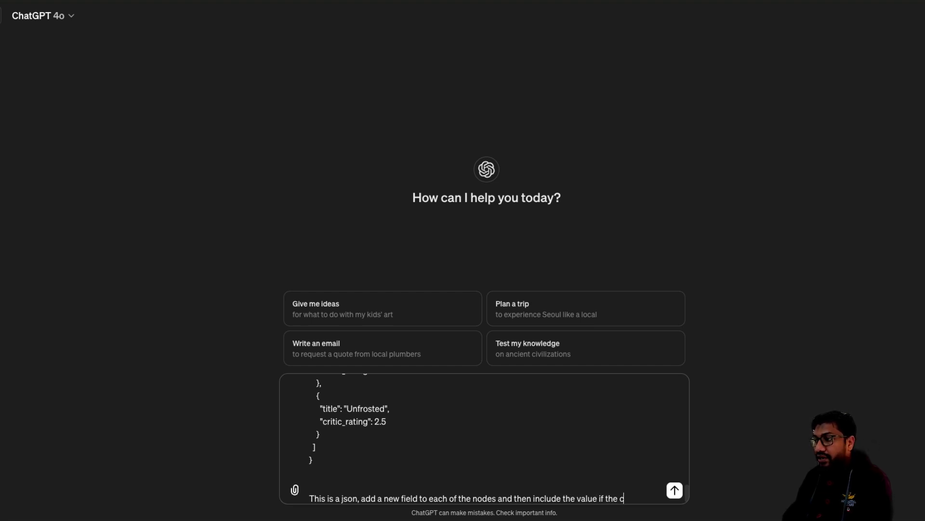
type("ritic ratings")
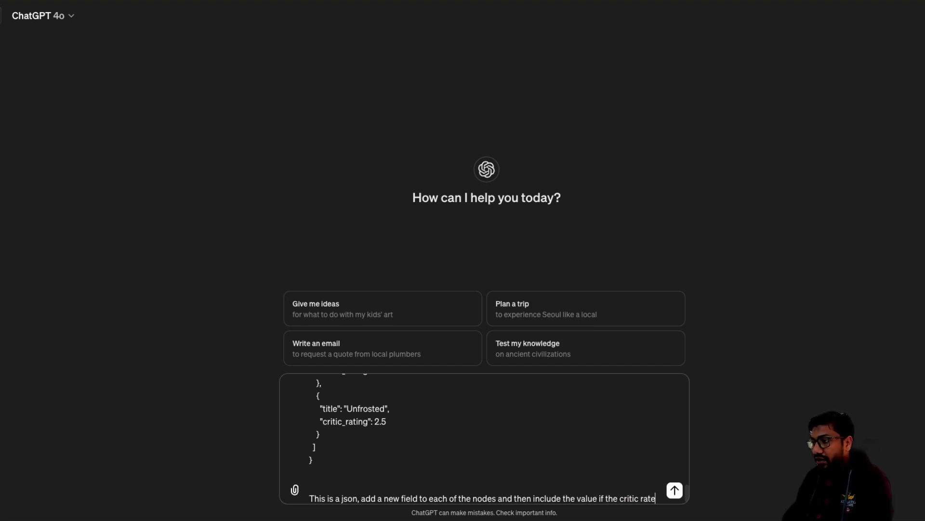
type(" is low, high,medium")
Send the request to add a critic-rating field to every movie.
key("Return")
scroll(513, 241, "up", 5)
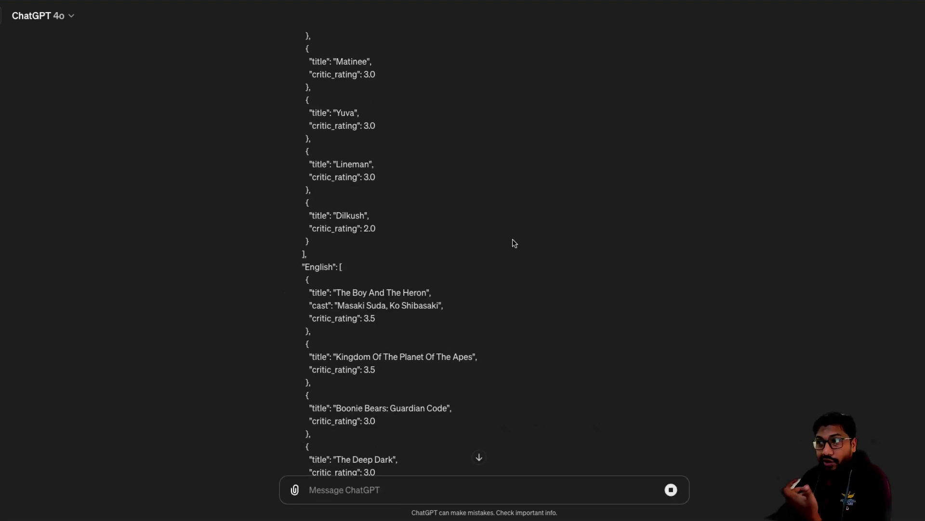
scroll(514, 243, "up", 1)
left_click_drag(308, 198, 398, 206)
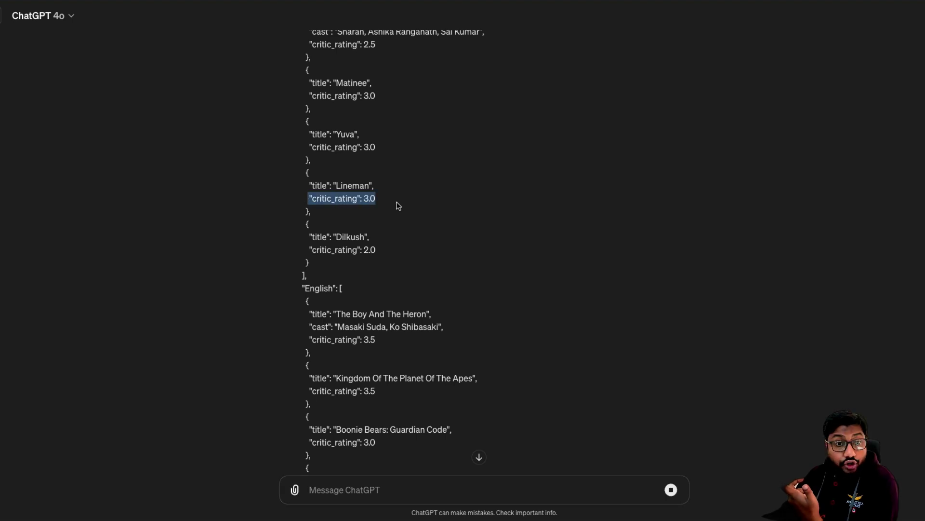
left_click(385, 221)
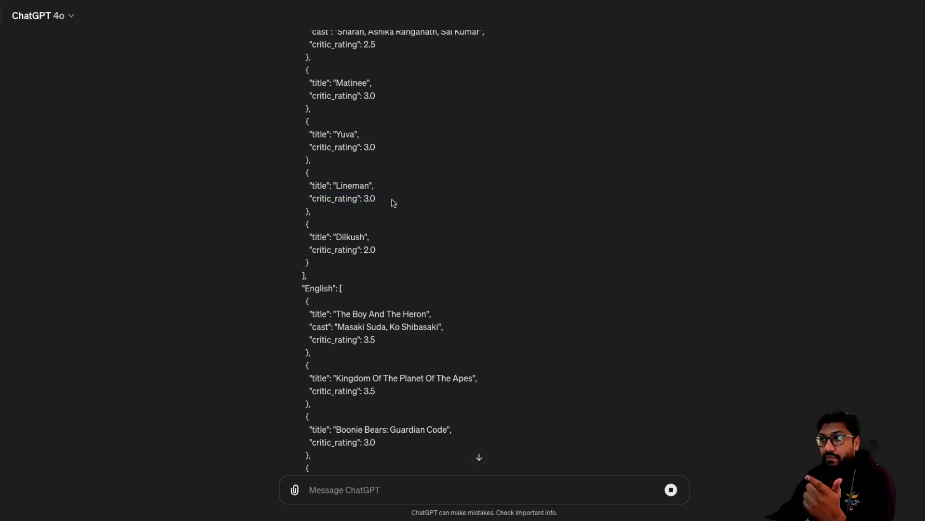
Review the high, medium and low rating_category values in the reply and copy the updated JSON.
scroll(392, 203, "up", 8)
left_click_drag(363, 121, 401, 128)
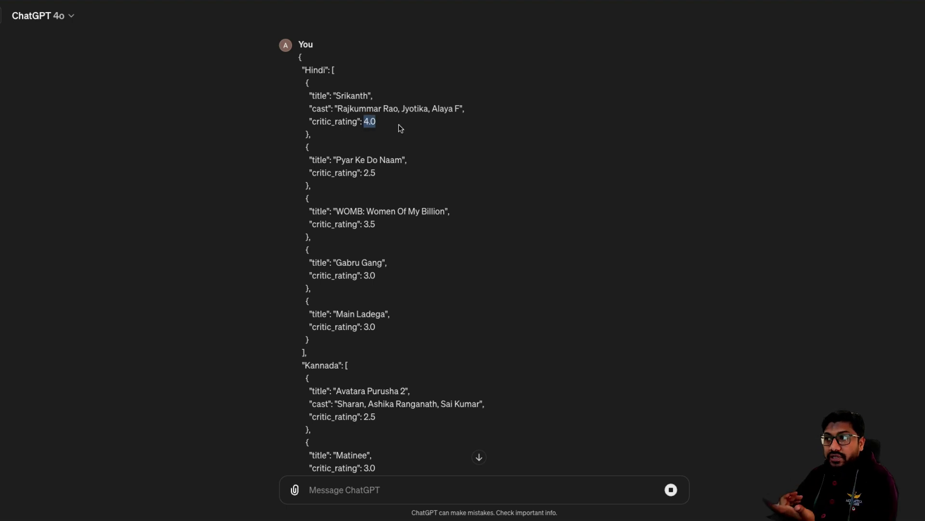
left_click_drag(363, 172, 399, 173)
left_click(400, 172)
scroll(407, 203, "down", 5)
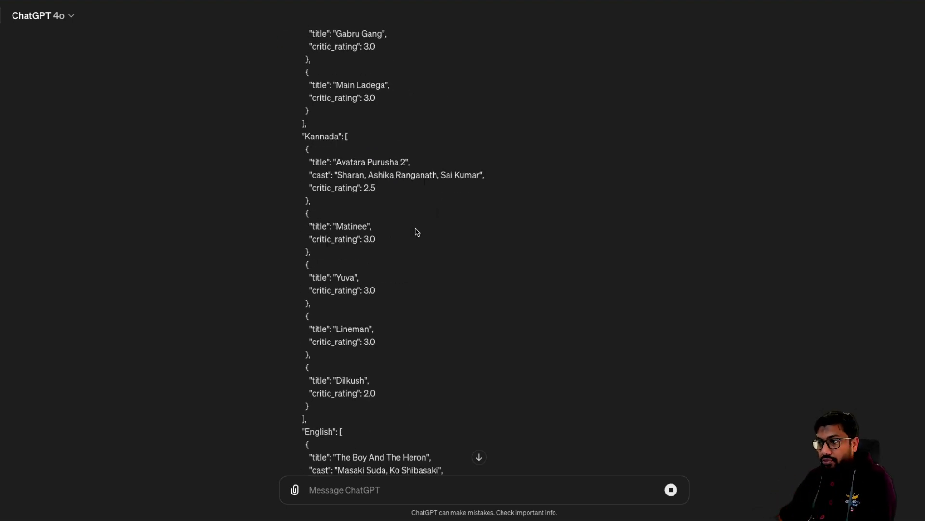
scroll(416, 234, "down", 15)
scroll(389, 246, "up", 5)
scroll(388, 248, "up", 4)
scroll(404, 246, "down", 12)
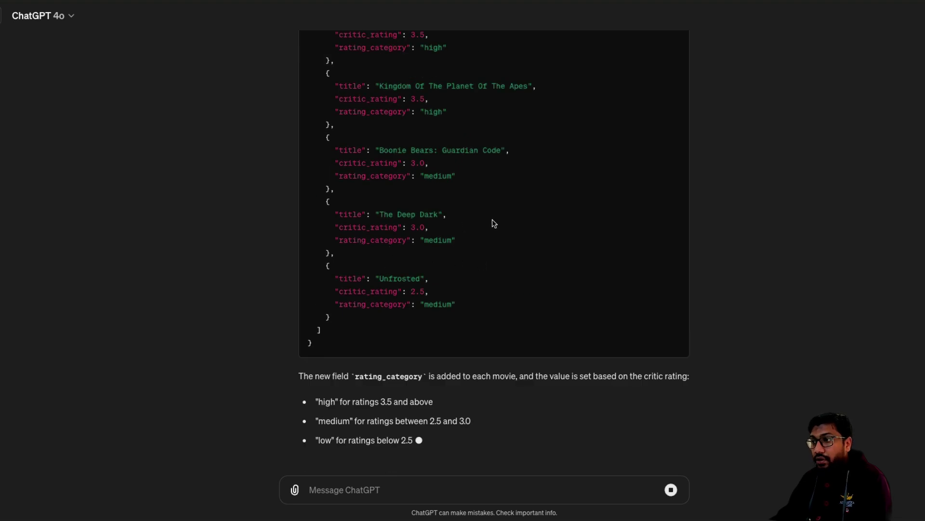
scroll(688, 138, "up", 15)
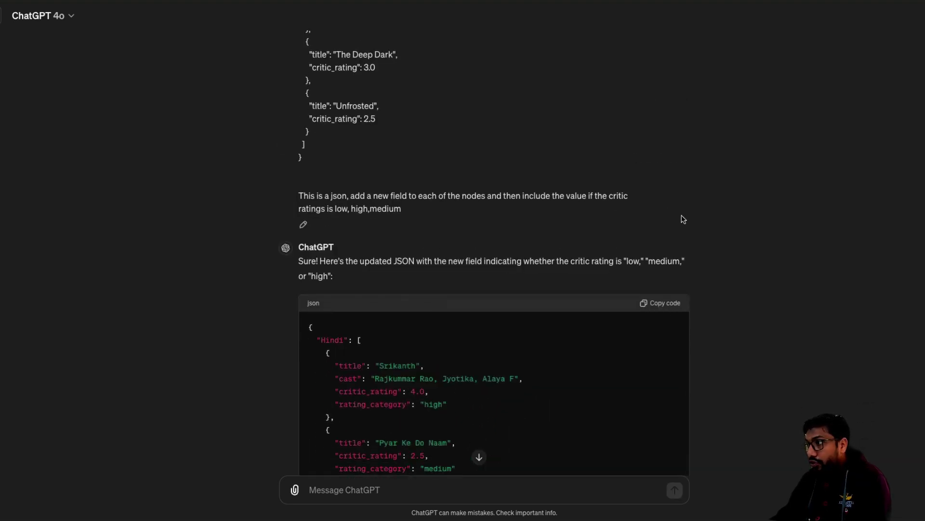
left_click(665, 303)
Replace the old input in JSON Formatter with the updated JSON and beautify it.
left_click(896, 10)
left_click(215, 165)
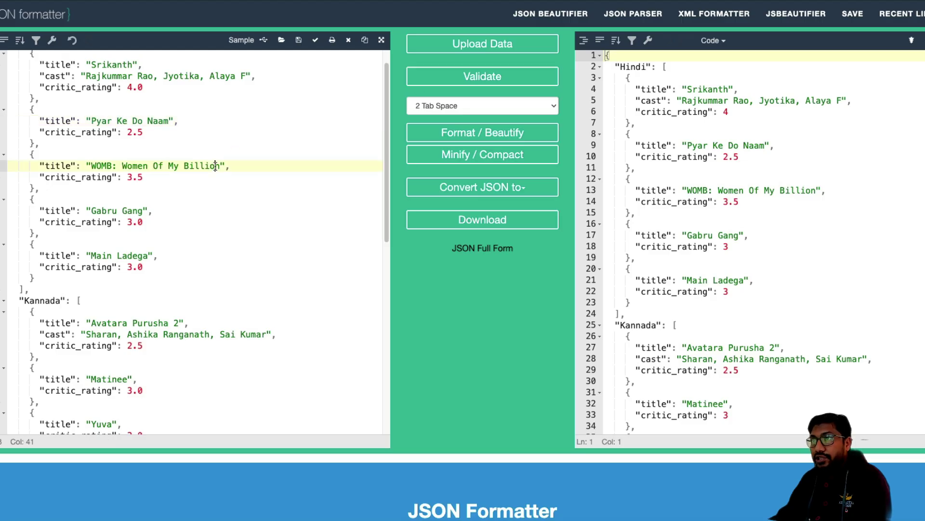
key("super+a")
key("super+v")
left_click(487, 134)
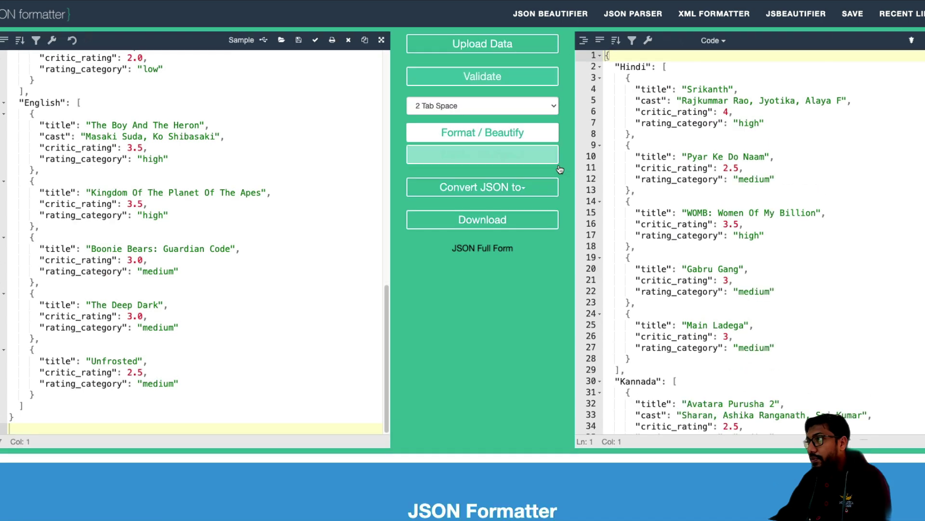
Check the new rating_category lines in the output, including Dilkush's low rating.
left_click(687, 127)
left_click(771, 181)
scroll(755, 291, "down", 5)
scroll(755, 291, "down", 15)
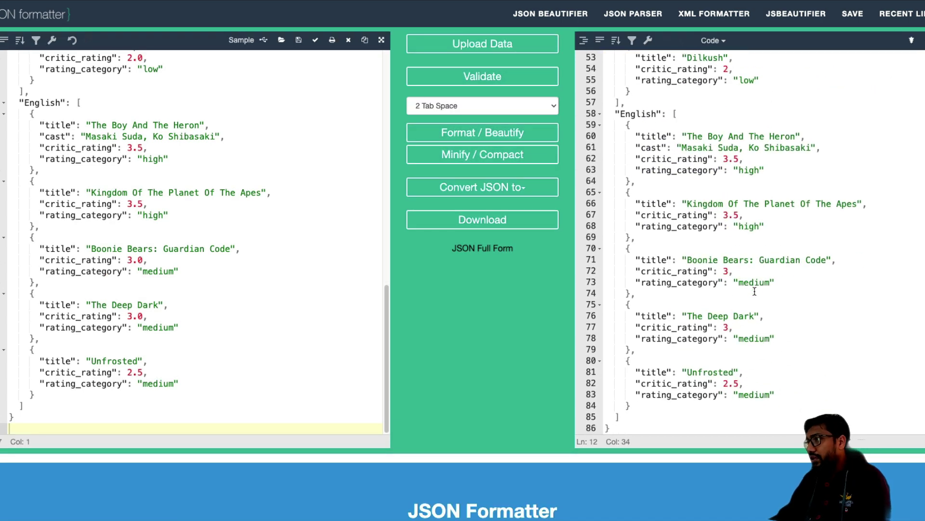
scroll(720, 205, "up", 5)
left_click(760, 203)
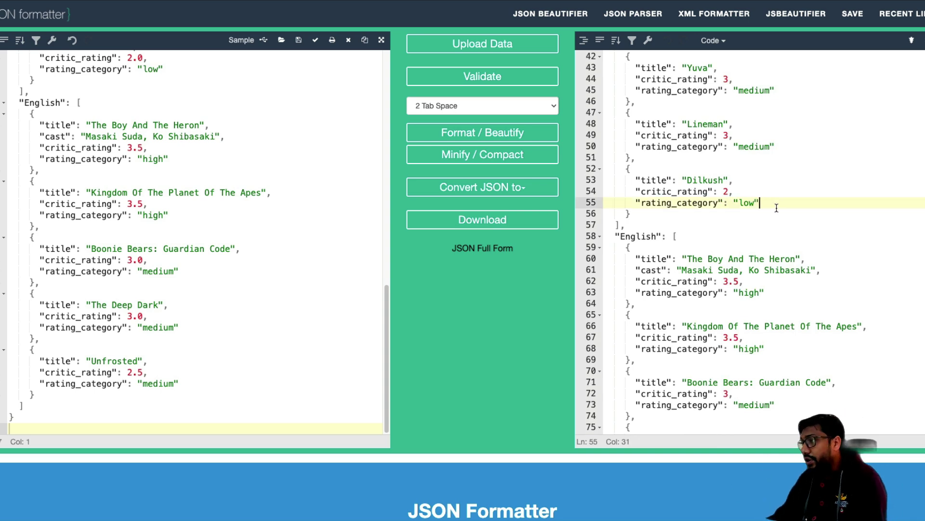
scroll(778, 208, "down", 4)
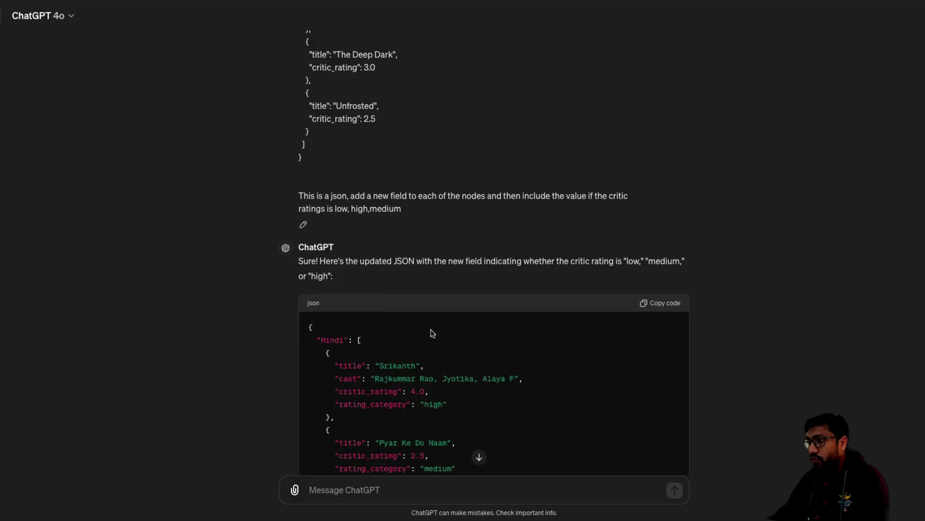
scroll(432, 333, "down", 15)
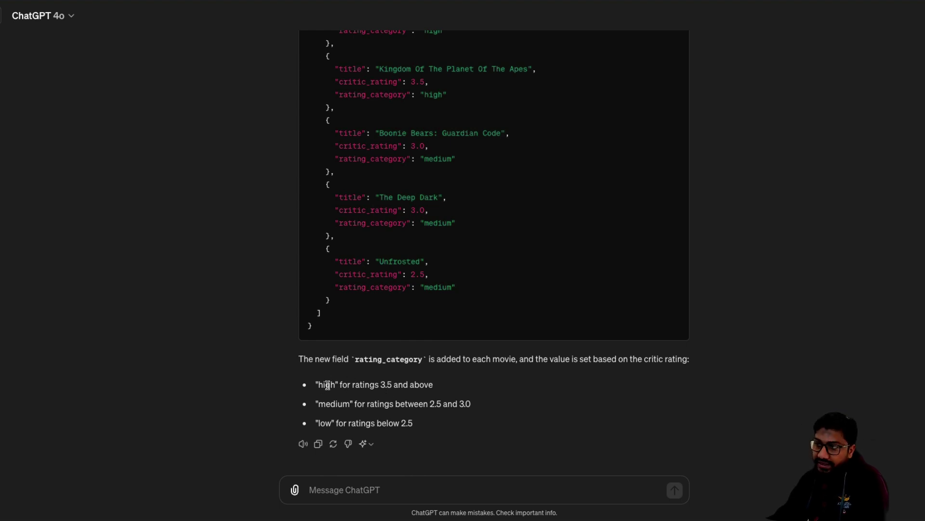
left_click_drag(433, 384, 311, 404)
left_click(470, 385)
left_click_drag(453, 424, 346, 422)
left_click(347, 421)
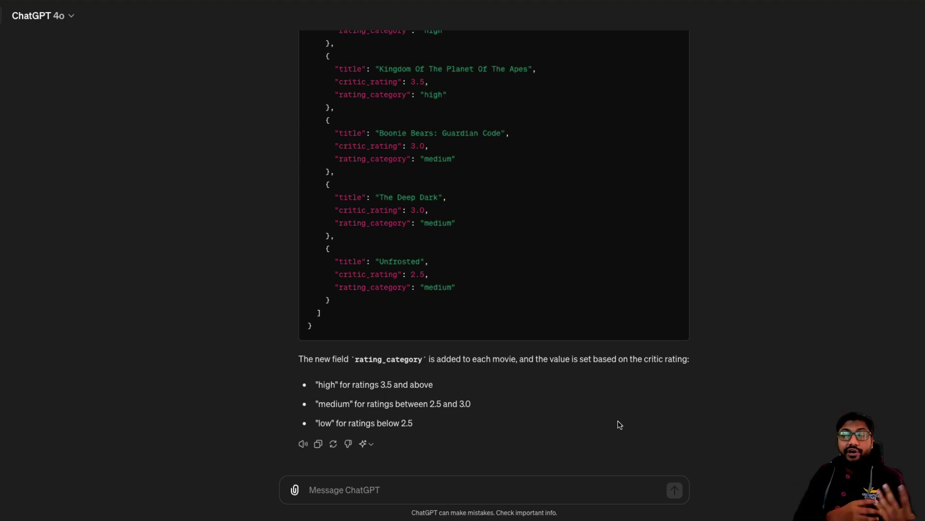
scroll(500, 277, "up", 20)
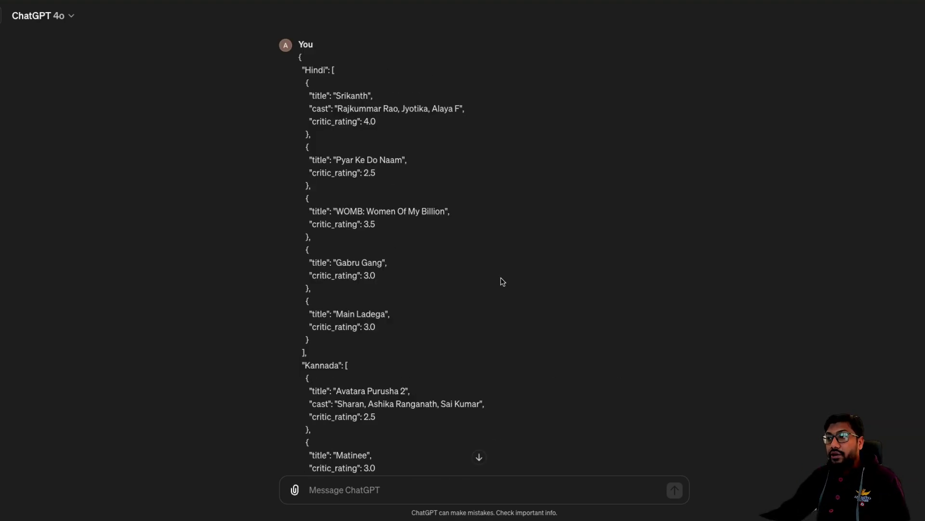
scroll(501, 281, "down", 10)
scroll(505, 287, "down", 10)
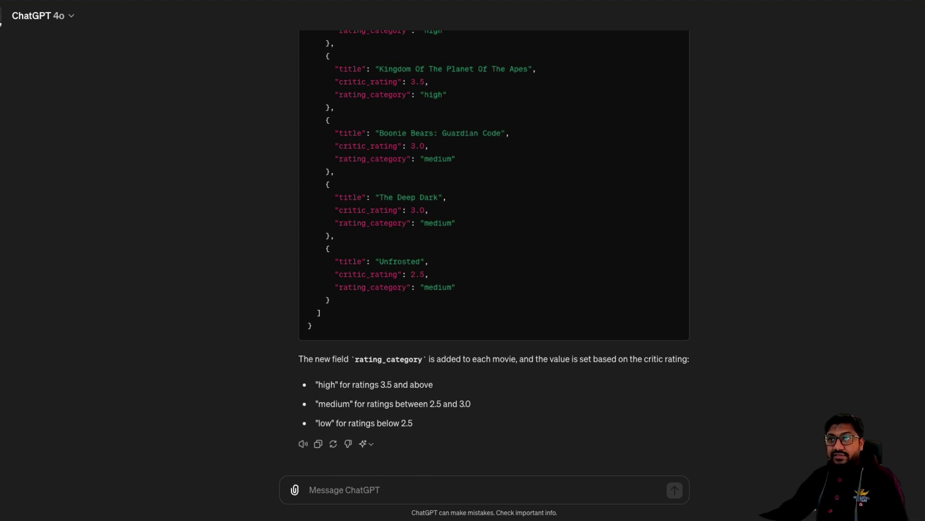
In a new chat, ask for a joke about Sam Altman and Elon Musk fishing on Mars.
key("ctrl+shift+o")
type("Write a joke an Sam Altman and Elon Musk fishing in Mars")
key("Return")
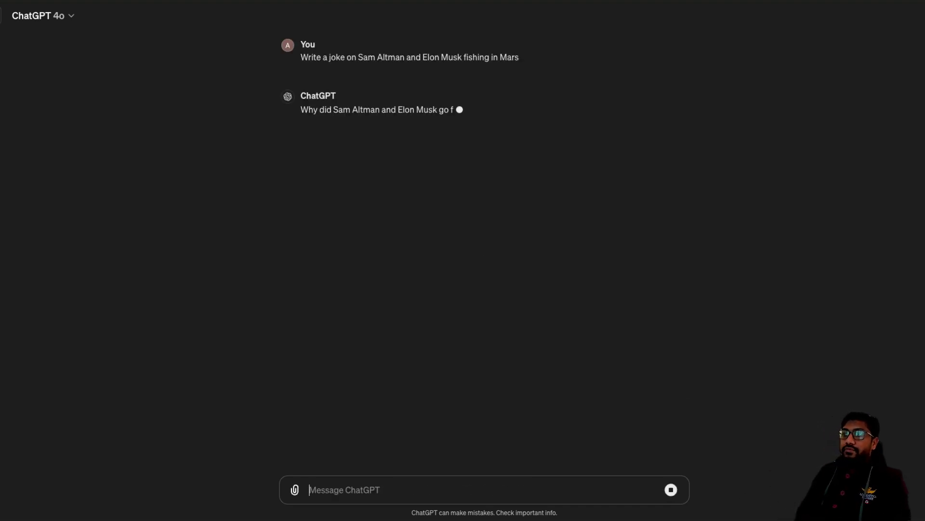